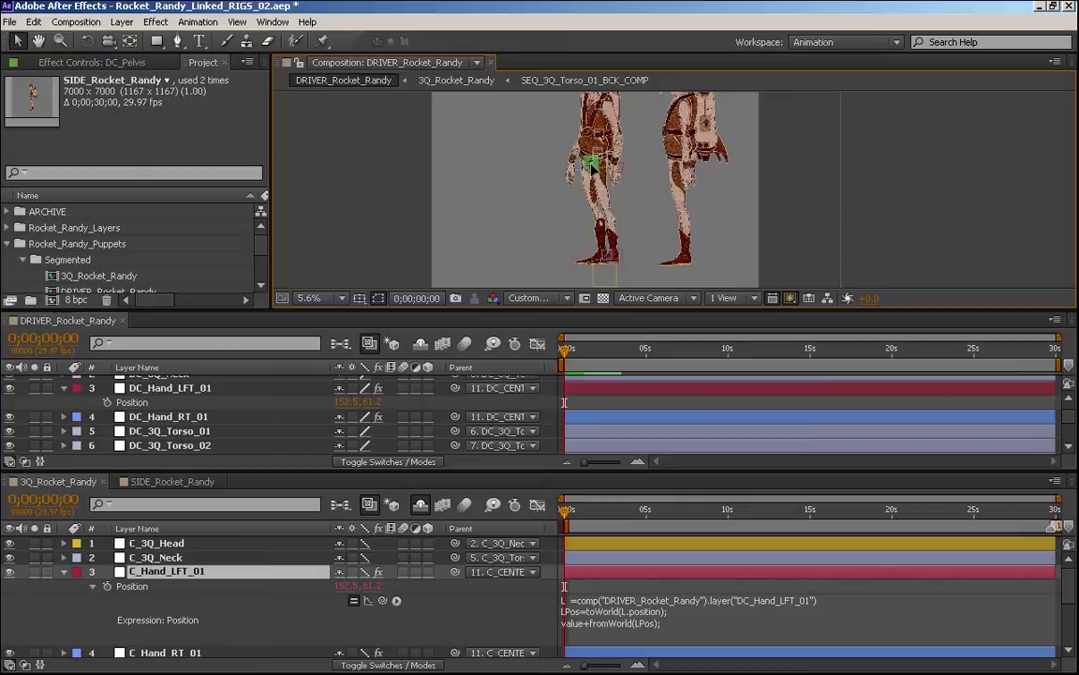
- Try moving and rotating the DC_Hand_LFT_01 control at the three-quarter puppet's hand, undoing each change
{"action": "key", "text": "w"}
{"action": "scroll", "coordinate": [565, 150], "scroll_direction": "up", "scroll_amount": 1}
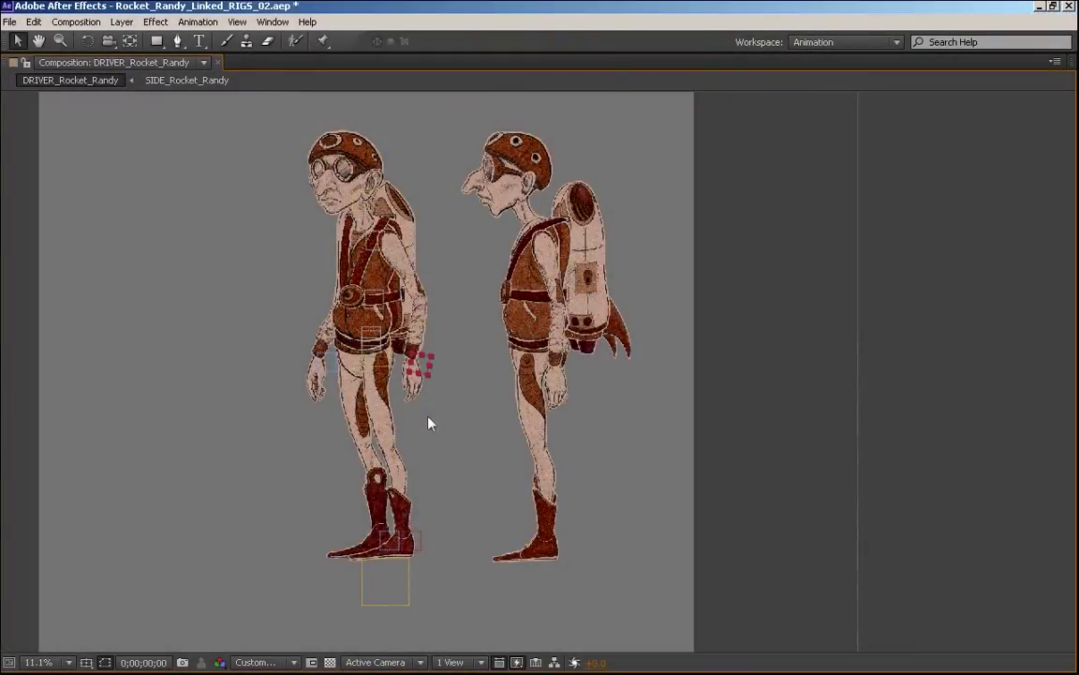
{"action": "left_click_drag", "start_coordinate": [422, 365], "coordinate": [399, 319]}
{"action": "key", "text": "ctrl+z"}
{"action": "key", "text": "w"}
{"action": "mouse_move", "coordinate": [398, 318]}
{"action": "left_mouse_down"}
{"action": "mouse_move", "coordinate": [419, 330]}
{"action": "mouse_move", "coordinate": [388, 340]}
{"action": "left_mouse_up"}
{"action": "key", "text": "ctrl+z"}
{"action": "key", "text": "ctrl+z"}
{"action": "key", "text": "grave"}
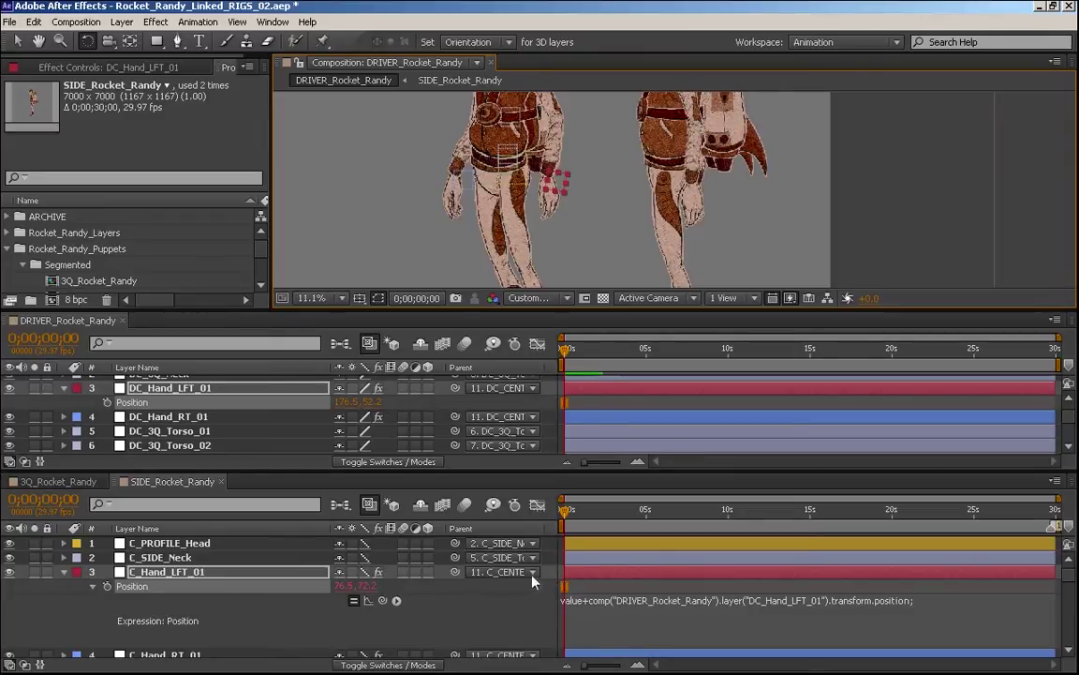
- Replace C_Hand_LFT_01's Position expression in SIDE_Rocket_Randy with L=comp("DRIVER_Rocket_Randy").layer("DC_Hand_LFT_01"), LPos=toWorld(L.position); and value+fromWorld(LPos);
{"action": "left_click", "coordinate": [599, 600]}
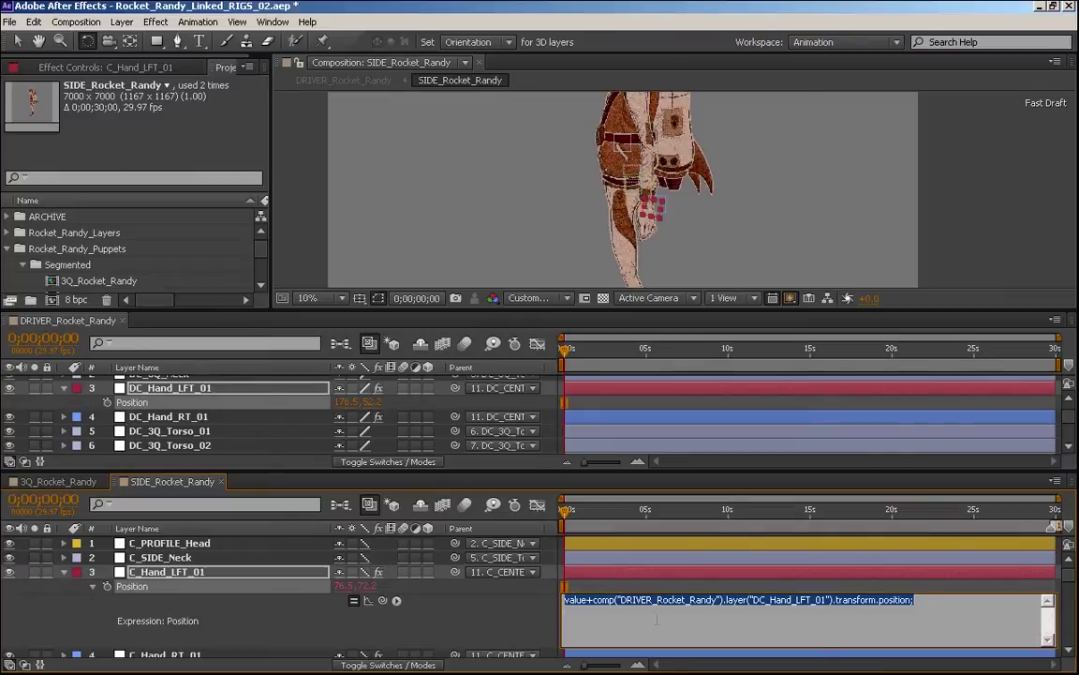
{"action": "type", "text": "L =comp(\"DRIVER_Rocket_Randy\").layer(\"DC_Hand_LFT_01\") LPos=toWorld(L.position); fromWorld(LPos);"}
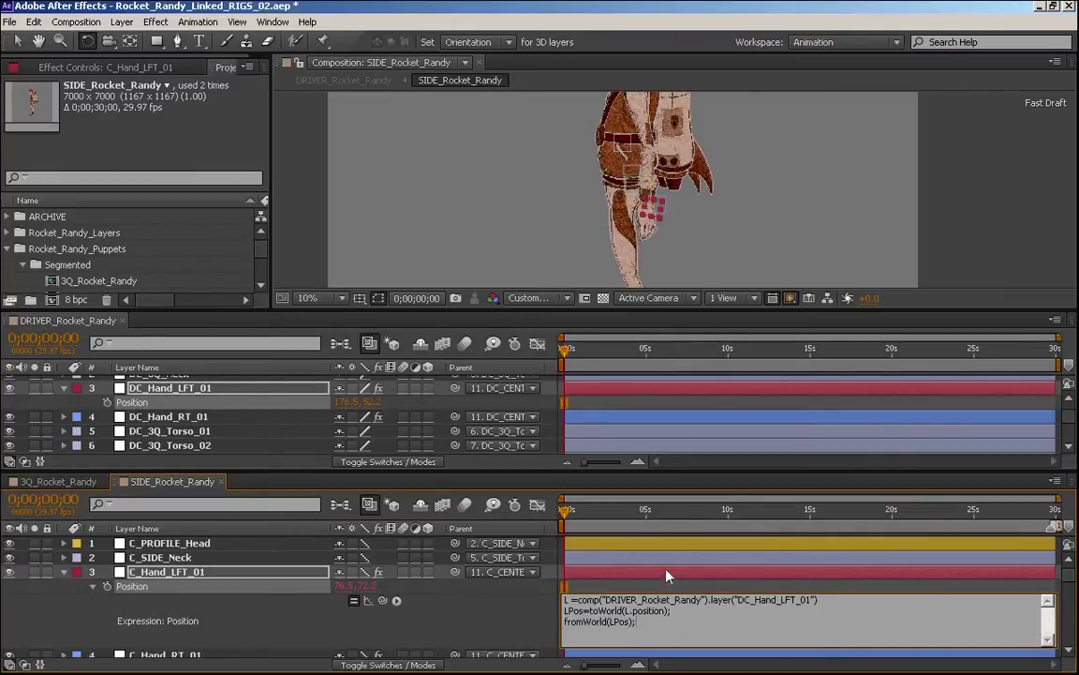
{"action": "left_click", "coordinate": [599, 510]}
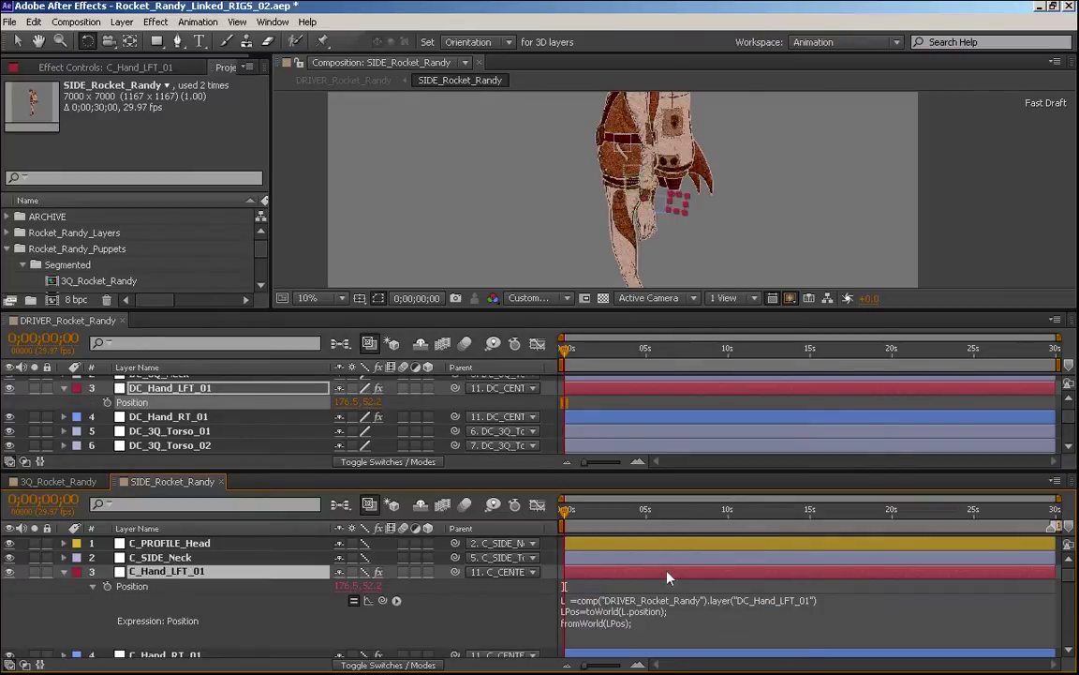
{"action": "left_click", "coordinate": [571, 613]}
{"action": "left_click", "coordinate": [564, 621]}
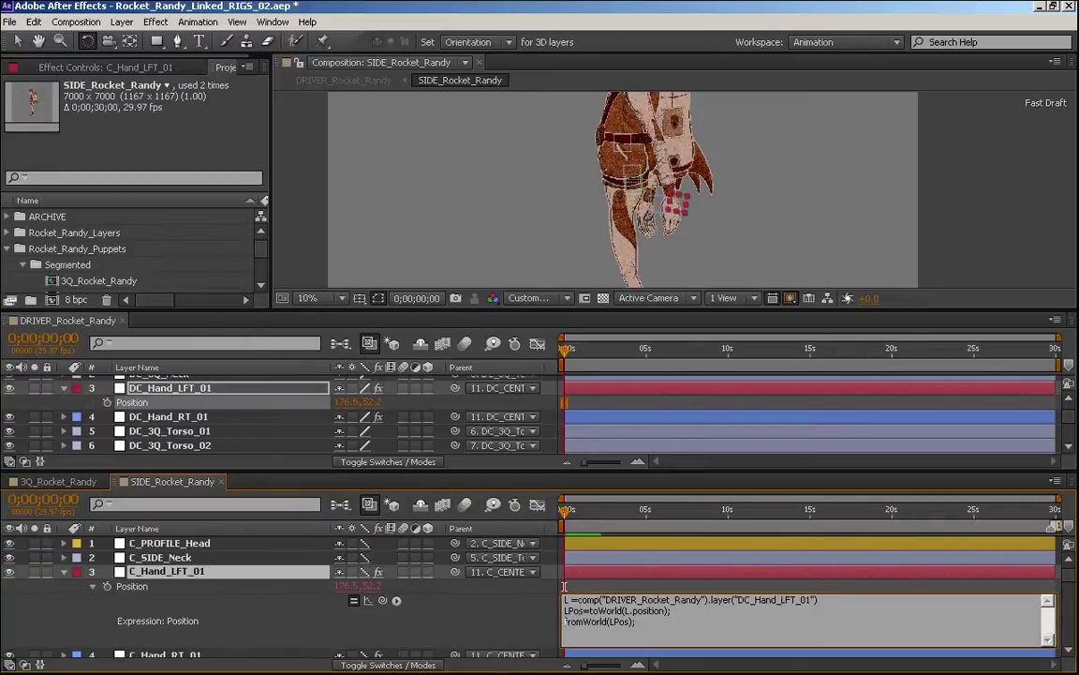
{"action": "type", "text": "value+"}
{"action": "left_click", "coordinate": [663, 571]}
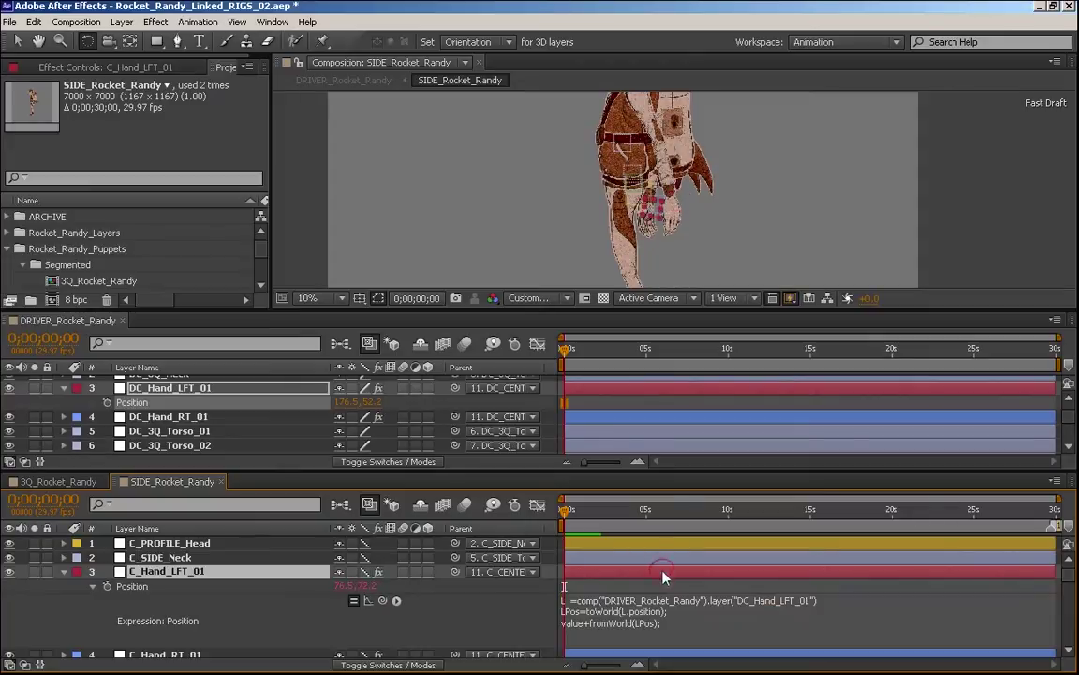
- Copy the toWorld/fromWorld Position expression from SIDE_Rocket_Randy to C_Hand_LFT_01 in 3Q_Rocket_Randy, replacing its existing expression
{"action": "left_click", "coordinate": [648, 636]}
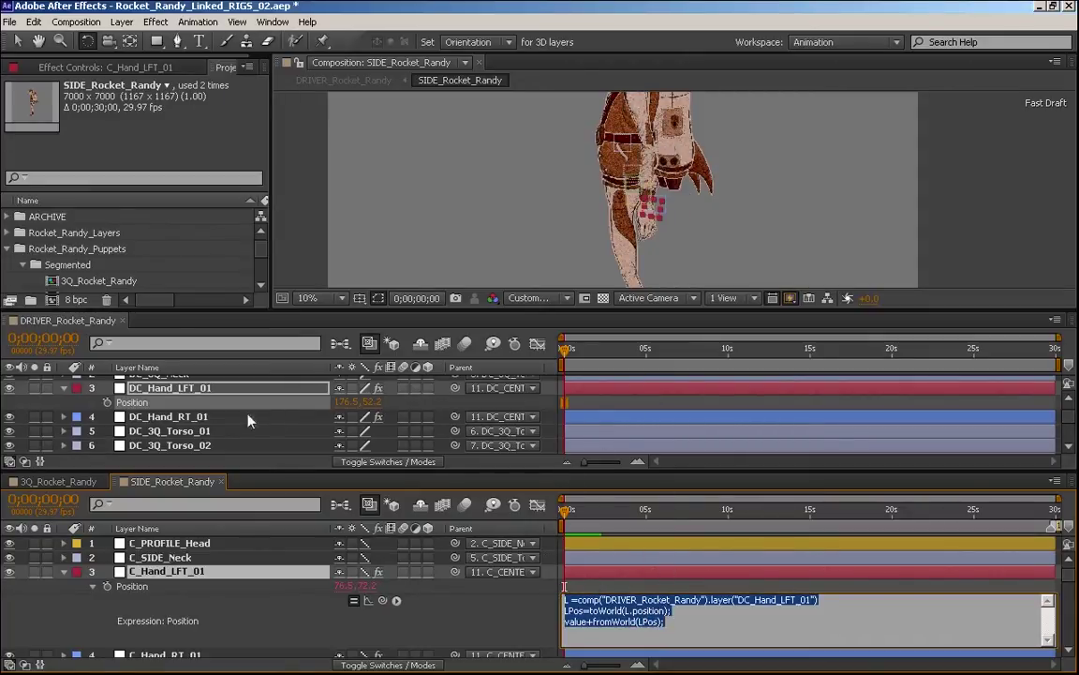
{"action": "left_click", "coordinate": [107, 402], "text": "alt"}
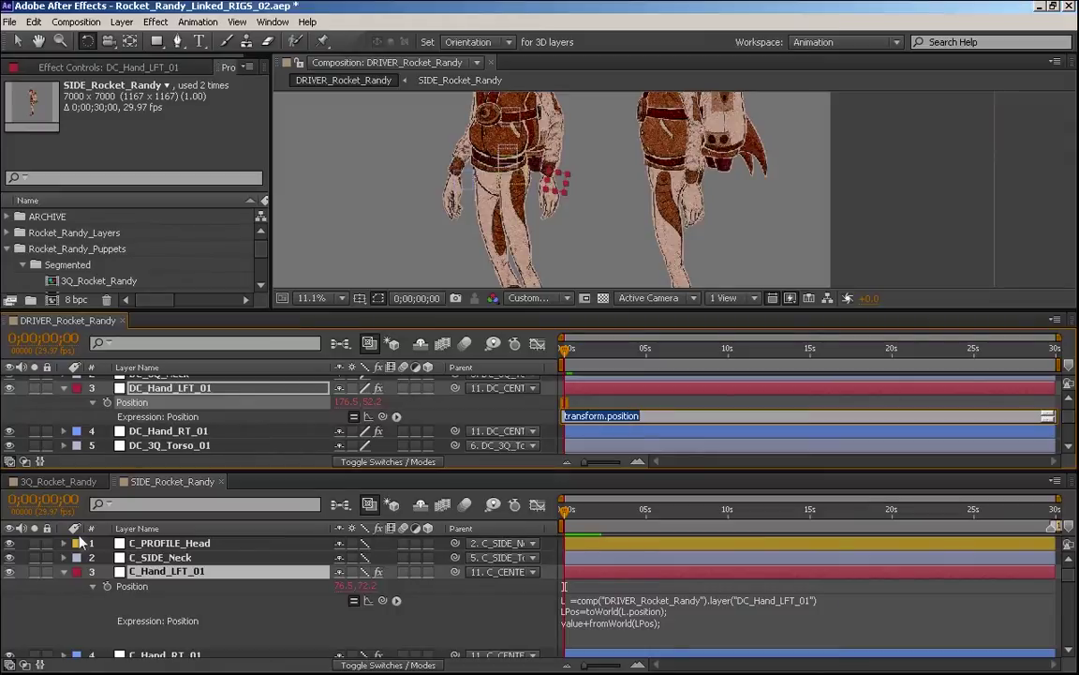
{"action": "key", "text": "ctrl+z"}
{"action": "left_click", "coordinate": [87, 483]}
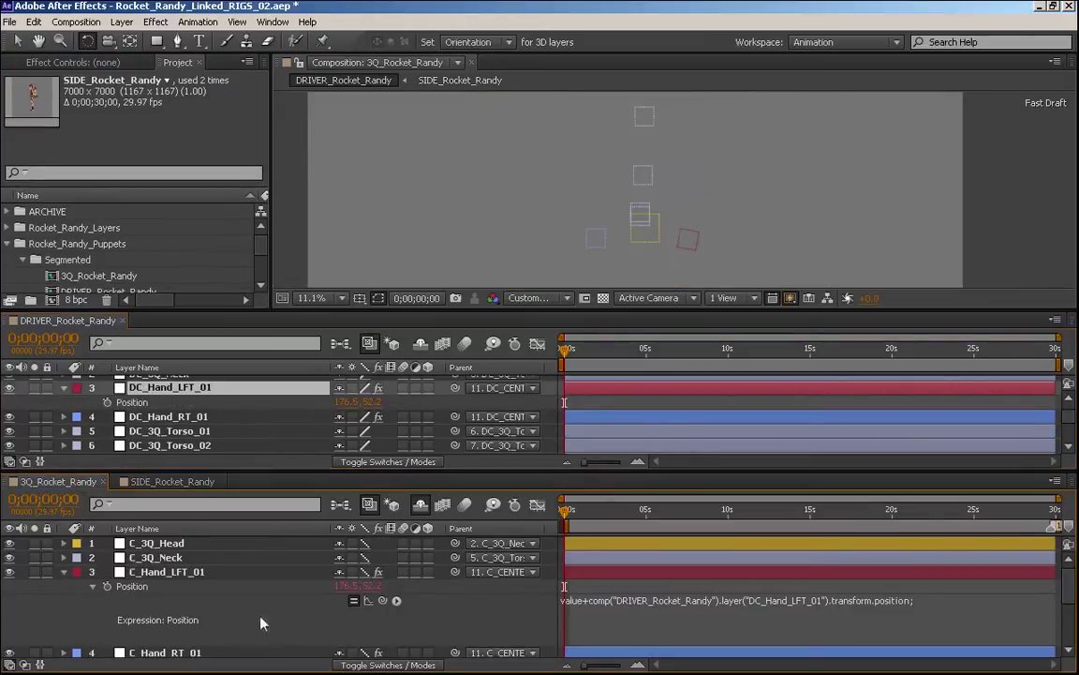
{"action": "left_click", "coordinate": [621, 601]}
{"action": "type", "text": "L=comp(\"DRIVER_Rocket_Randy\").layer(\"DC_Hand_LFT_01\") LPos=toWorld(L.position); value+fromWorld(LPos);"}
{"action": "left_click", "coordinate": [608, 560]}
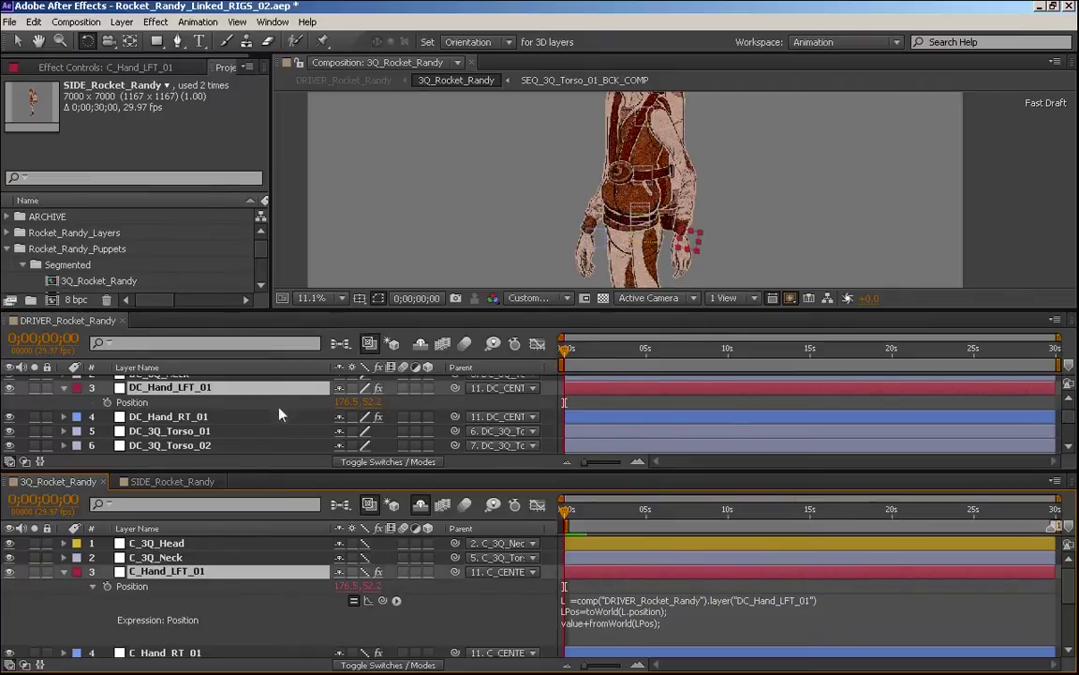
- Test the link in DRIVER_Rocket_Randy by rotating DC_Hand_LFT_01, then moving it to about 152.5, 61.2
{"action": "left_click", "coordinate": [230, 355]}
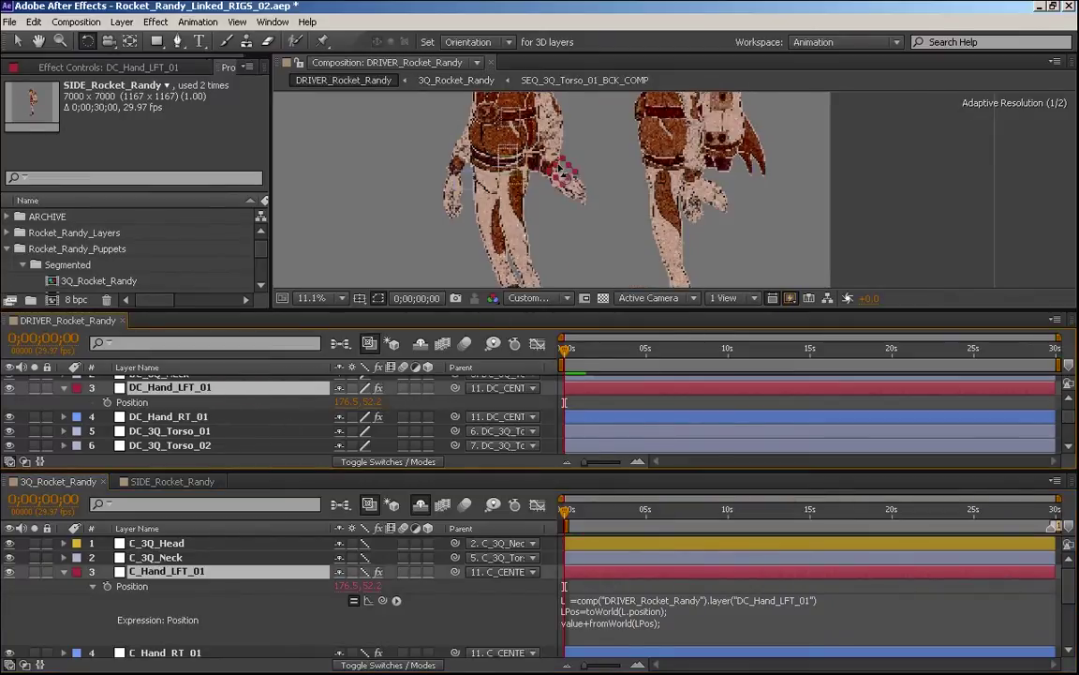
{"action": "left_click_drag", "start_coordinate": [559, 170], "coordinate": [505, 253]}
{"action": "key", "text": "v"}
{"action": "key", "text": "space"}
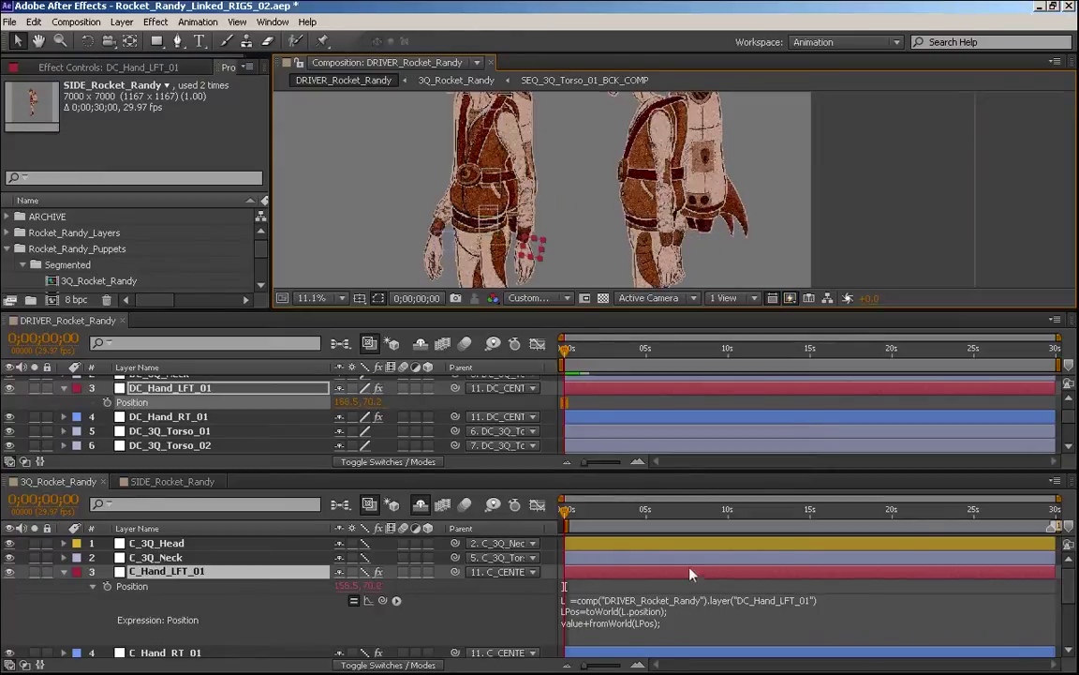
{"action": "key", "text": "ctrl+z"}
{"action": "left_click_drag", "start_coordinate": [540, 200], "coordinate": [522, 240]}
- Try moving the DC_MASTER control sideways away from the three-quarter puppet's feet, undoing each move
{"action": "scroll", "coordinate": [571, 243], "scroll_direction": "down", "scroll_amount": 1}
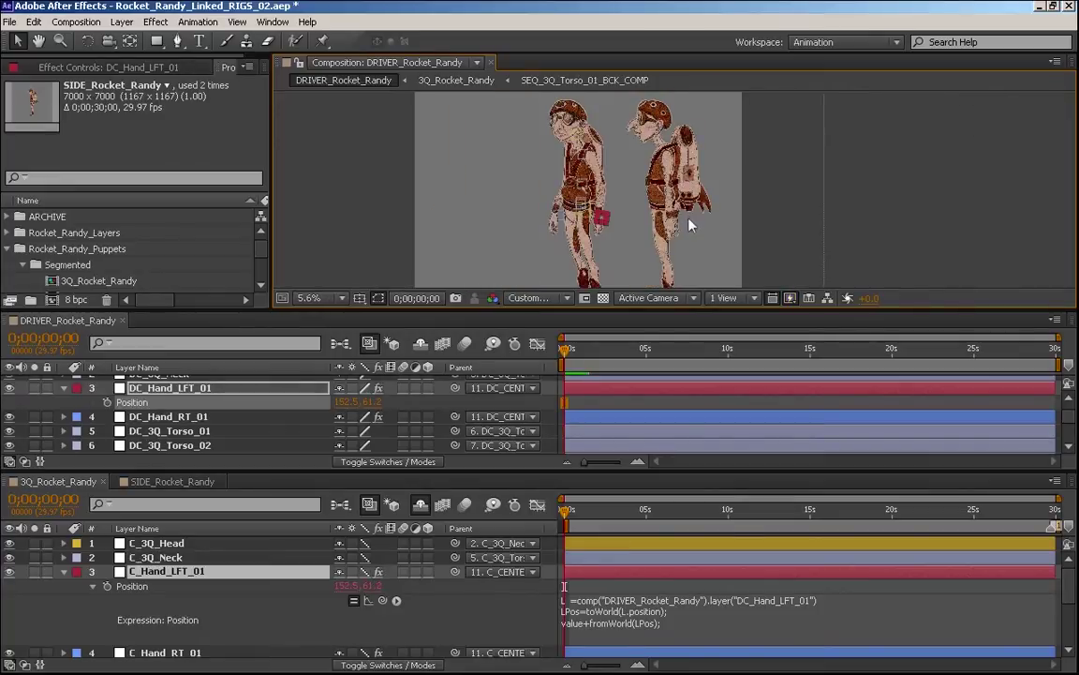
{"action": "key", "text": "space"}
{"action": "left_click_drag", "start_coordinate": [691, 216], "coordinate": [700, 166]}
{"action": "left_click_drag", "start_coordinate": [620, 244], "coordinate": [577, 272]}
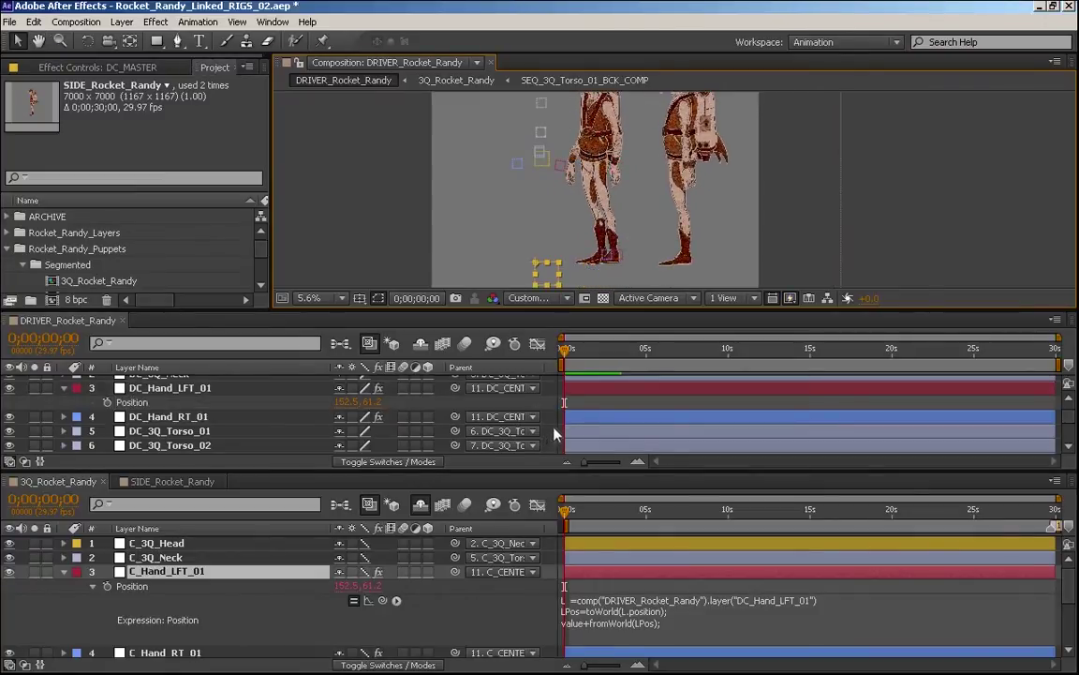
{"action": "key", "text": "ctrl+z"}
{"action": "left_click_drag", "start_coordinate": [601, 266], "coordinate": [519, 272]}
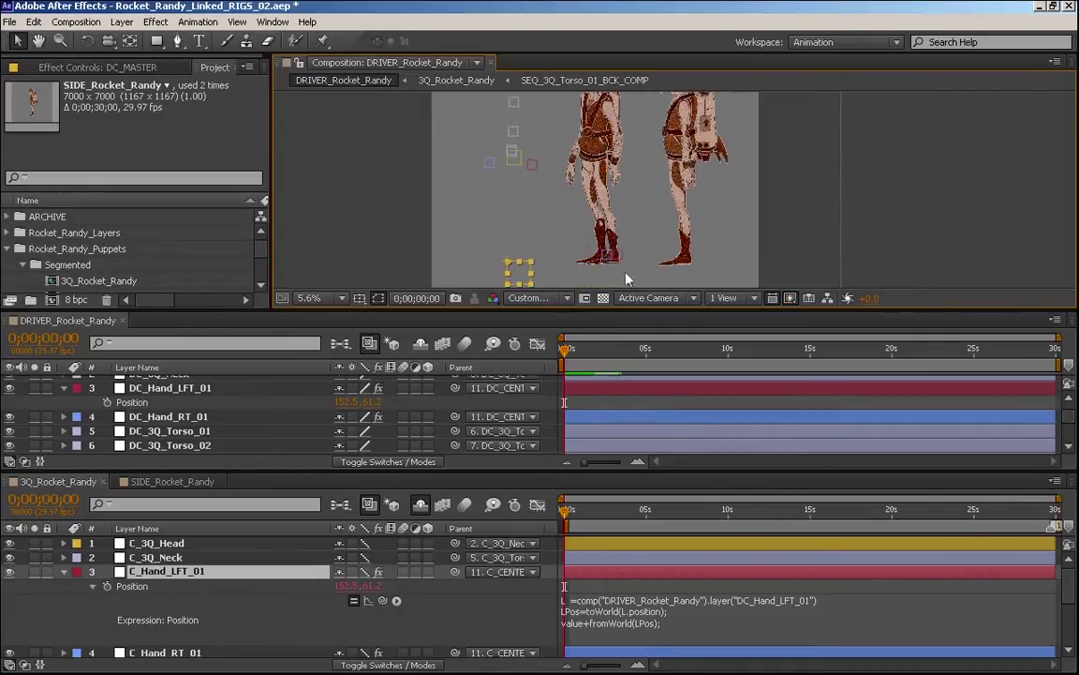
{"action": "key", "text": "ctrl+z"}
{"action": "left_click_drag", "start_coordinate": [598, 266], "coordinate": [525, 265]}
{"action": "key", "text": "ctrl+z"}
- Try moving the DC_Hand_LFT_01 control up and outward from the three-quarter puppet's hand, and undo the move
{"action": "left_click", "coordinate": [600, 164]}
{"action": "scroll", "coordinate": [601, 167], "scroll_direction": "up", "scroll_amount": 1}
{"action": "key", "text": "w"}
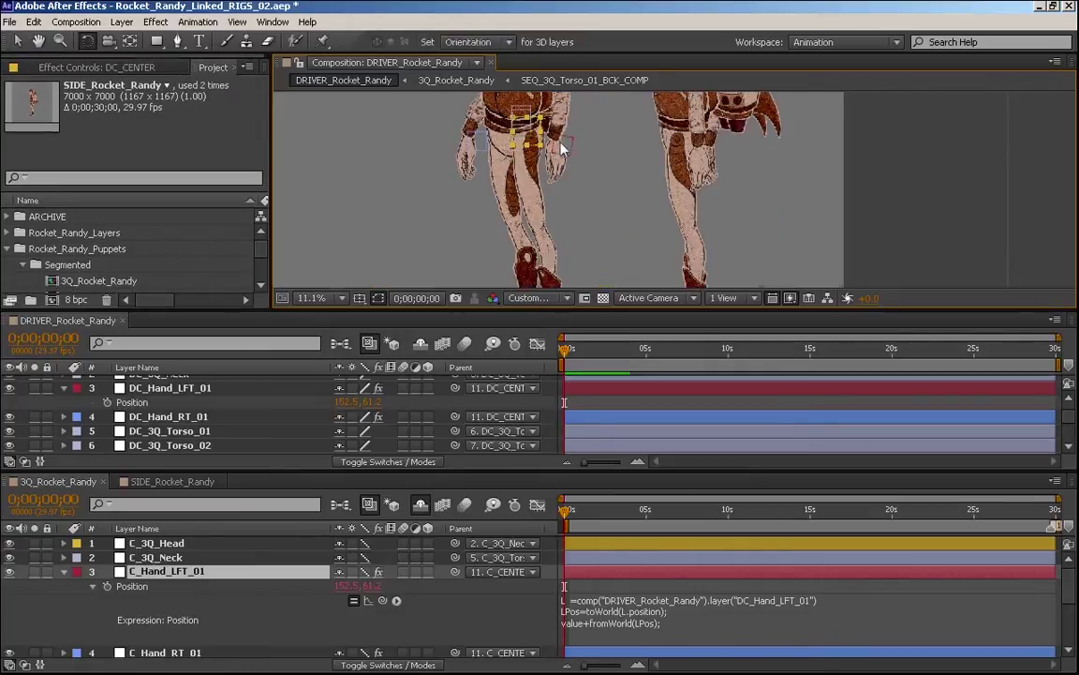
{"action": "key", "text": "v"}
{"action": "left_click_drag", "start_coordinate": [563, 146], "coordinate": [600, 116]}
{"action": "key", "text": "ctrl+z"}
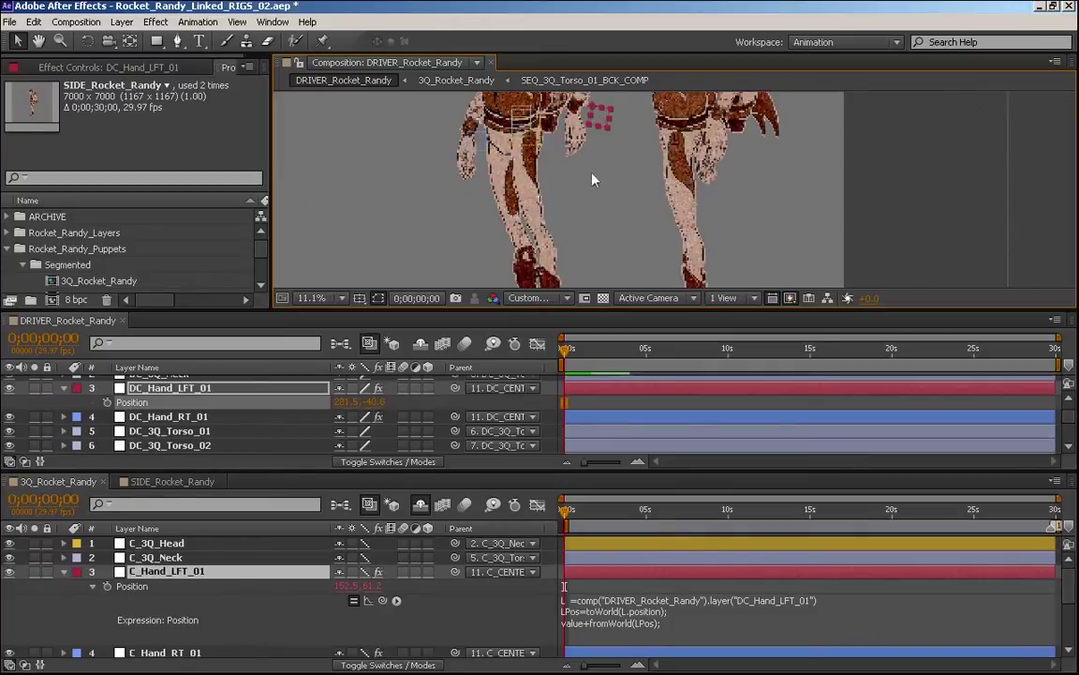
{"action": "key", "text": "ctrl+z"}
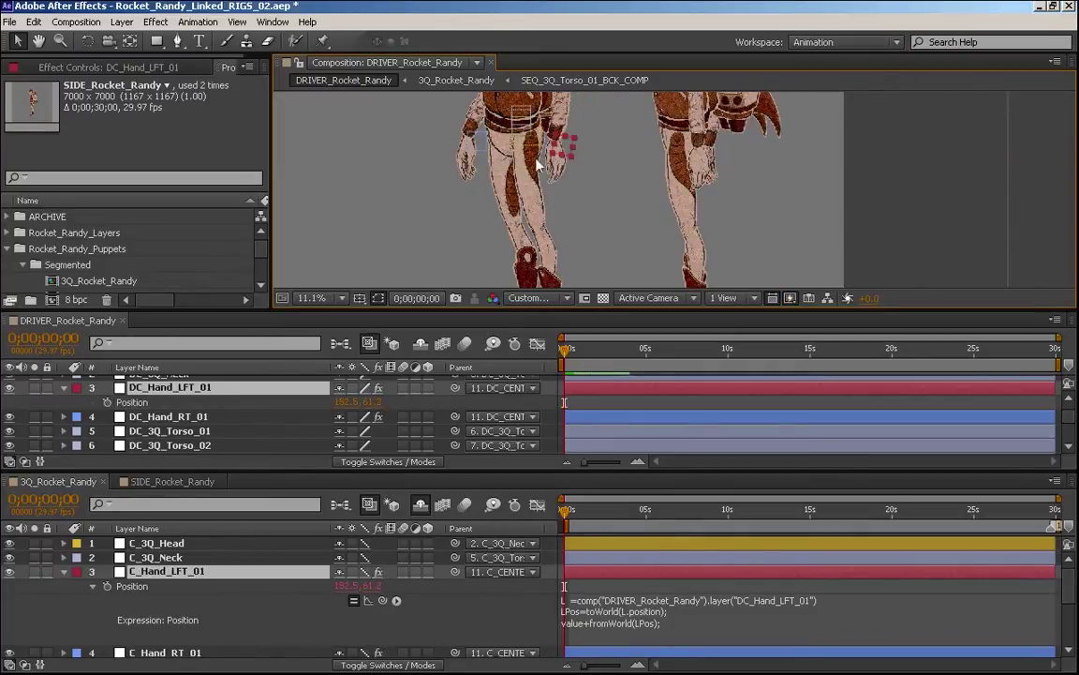
- Try repositioning the DC_Hand_LFT_01 control in DRIVER_Rocket_Randy to check how both puppets' left hands follow
{"action": "left_click", "coordinate": [524, 136]}
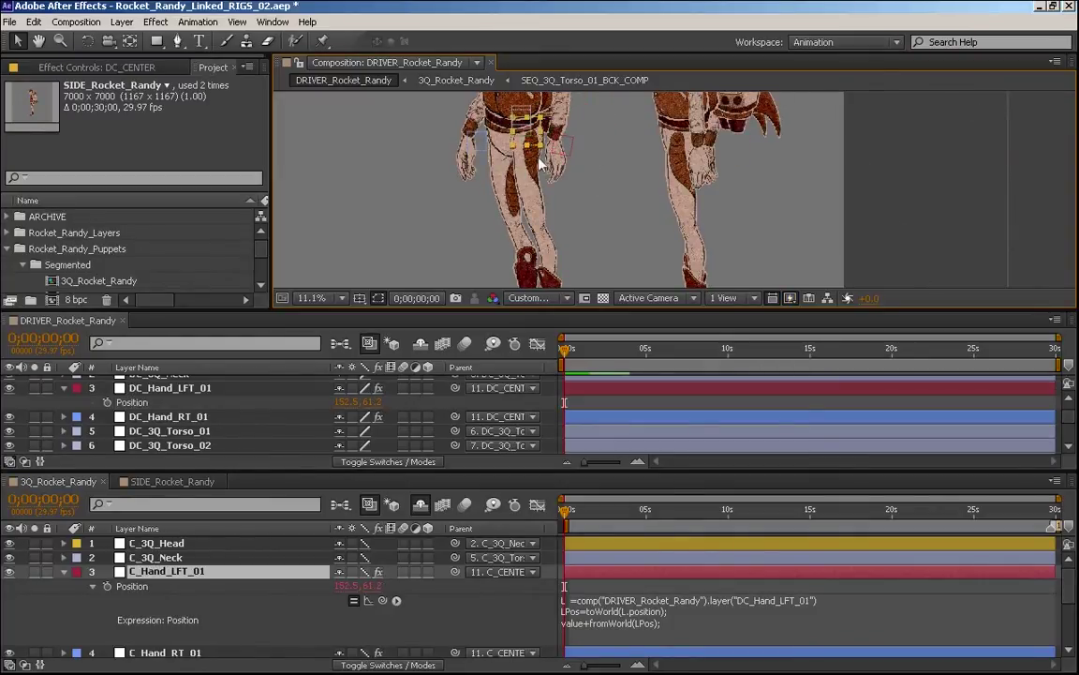
{"action": "key", "text": "w"}
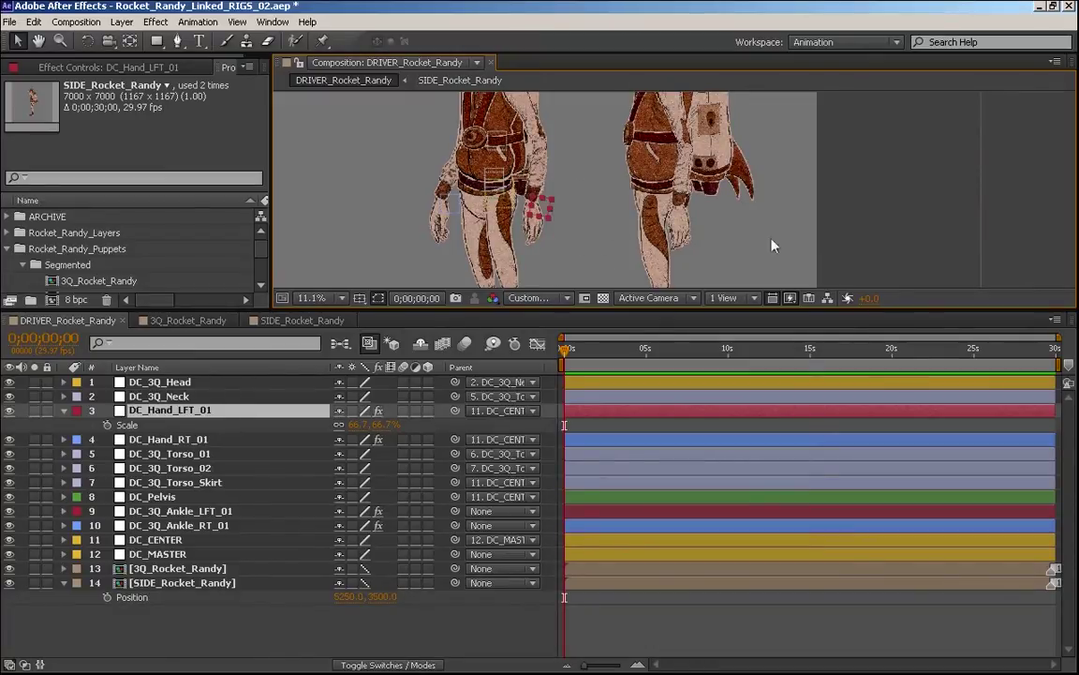
{"action": "left_click_drag", "start_coordinate": [533, 200], "coordinate": [548, 160]}
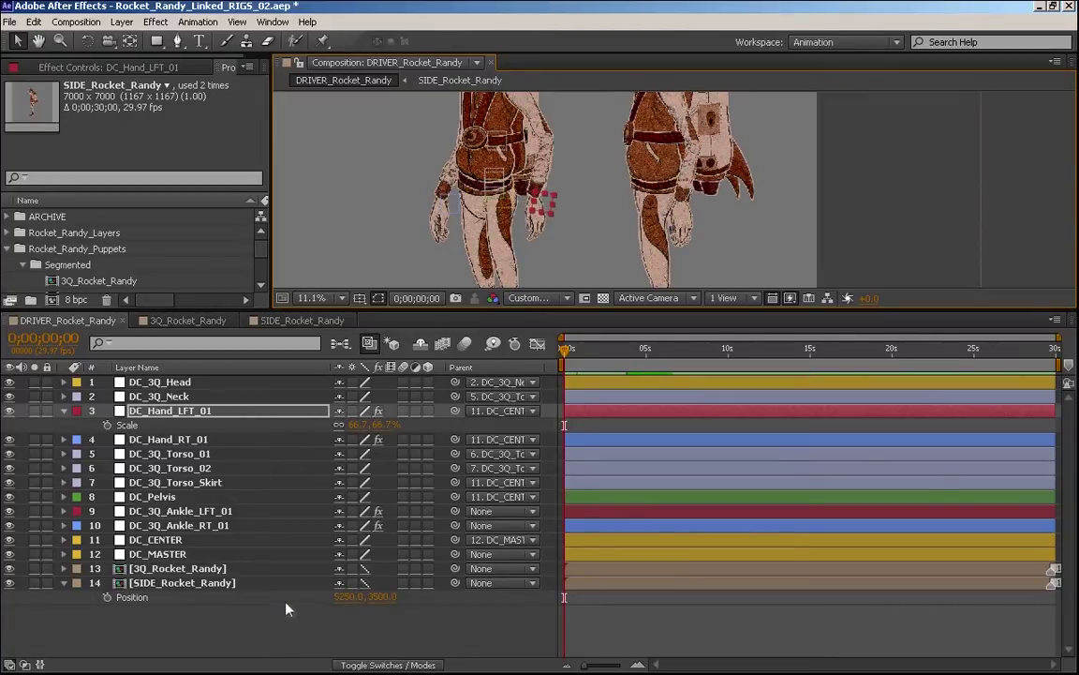
- Examine the full Position and Rotation expressions on C_Hand_LFT_01 in 3Q_Rocket_Randy, enlarging their expression areas
{"action": "left_click", "coordinate": [208, 322]}
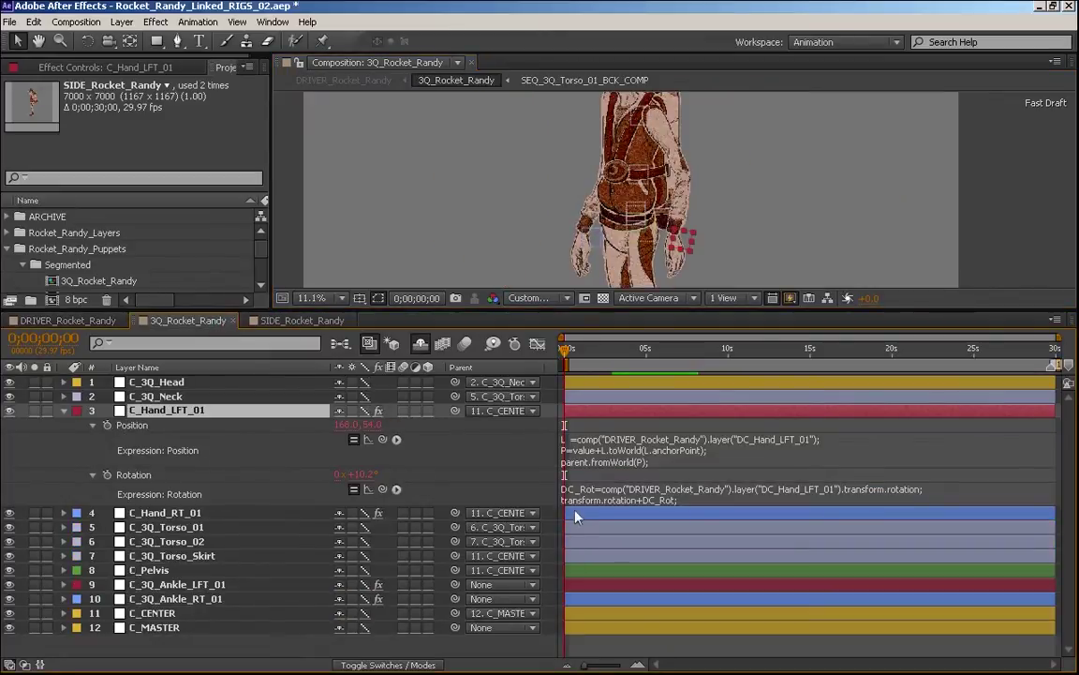
{"action": "left_click", "coordinate": [590, 507]}
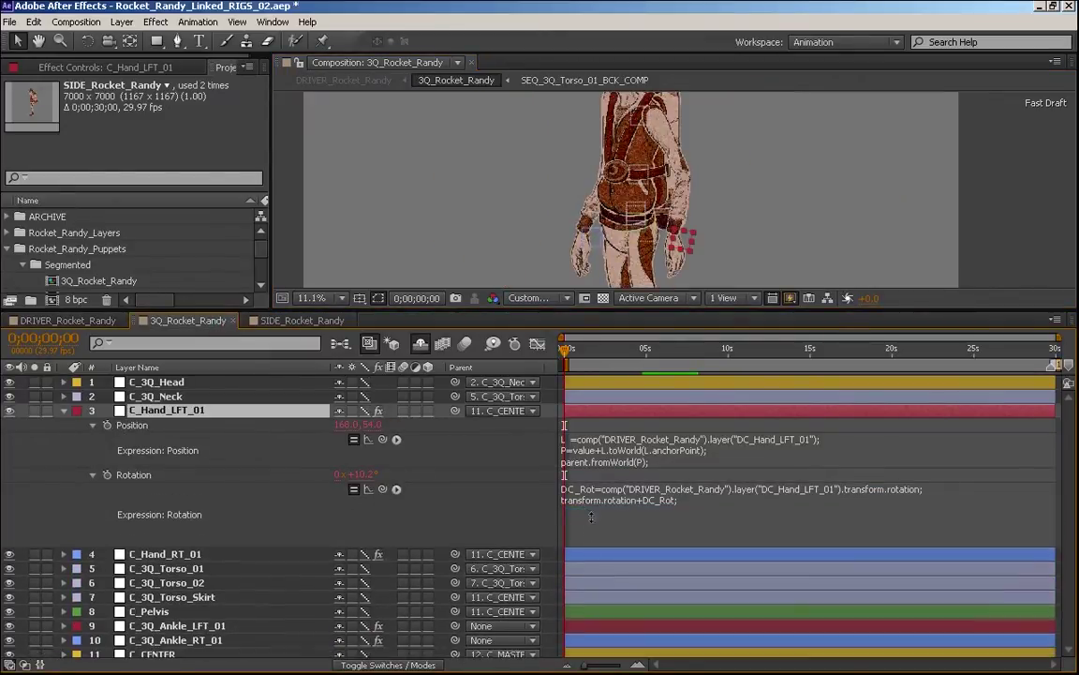
{"action": "left_click_drag", "start_coordinate": [592, 510], "coordinate": [592, 503]}
{"action": "left_click", "coordinate": [633, 451]}
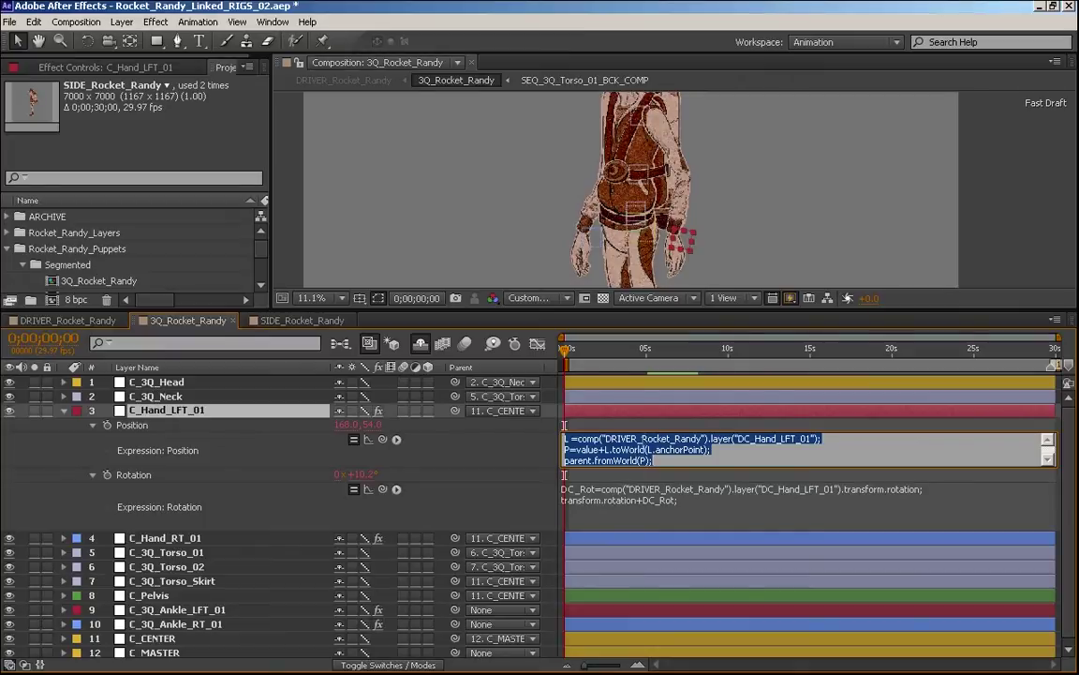
{"action": "left_click", "coordinate": [618, 518]}
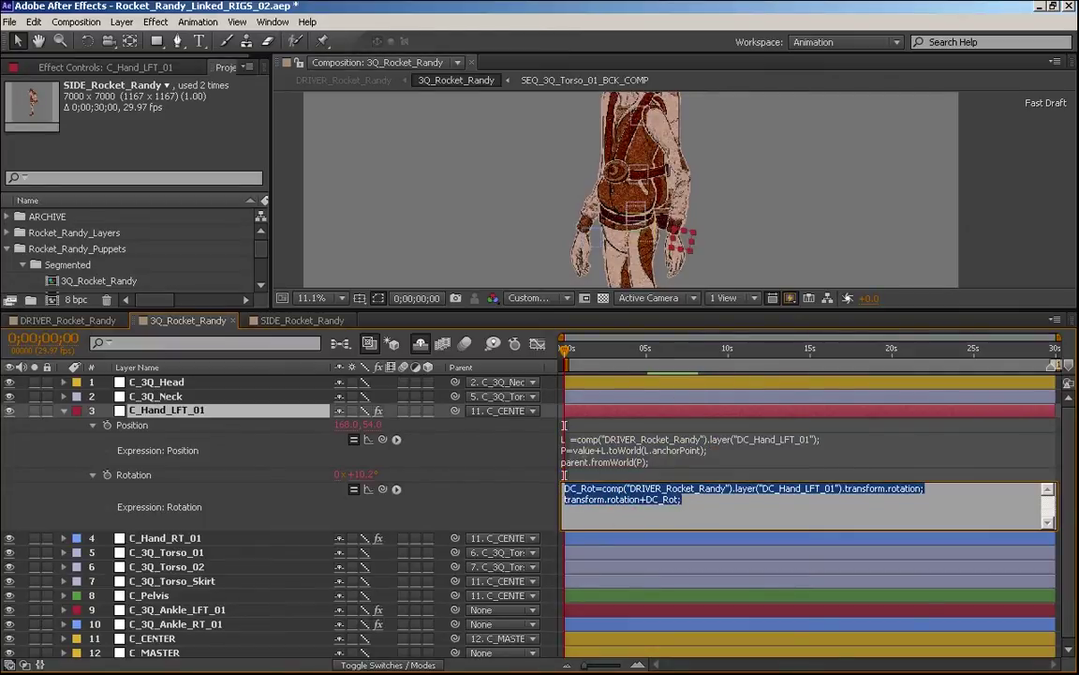
{"action": "left_click", "coordinate": [604, 459]}
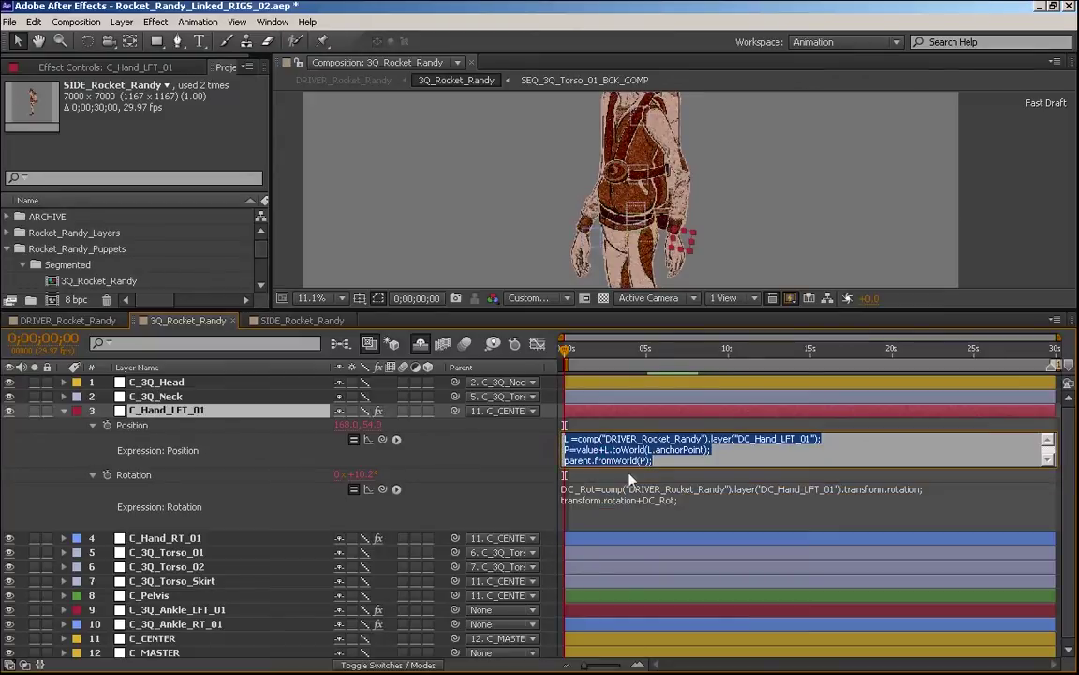
{"action": "mouse_move", "coordinate": [627, 467]}
{"action": "left_mouse_down"}
{"action": "mouse_move", "coordinate": [623, 489]}
{"action": "mouse_move", "coordinate": [622, 475]}
{"action": "left_mouse_up"}
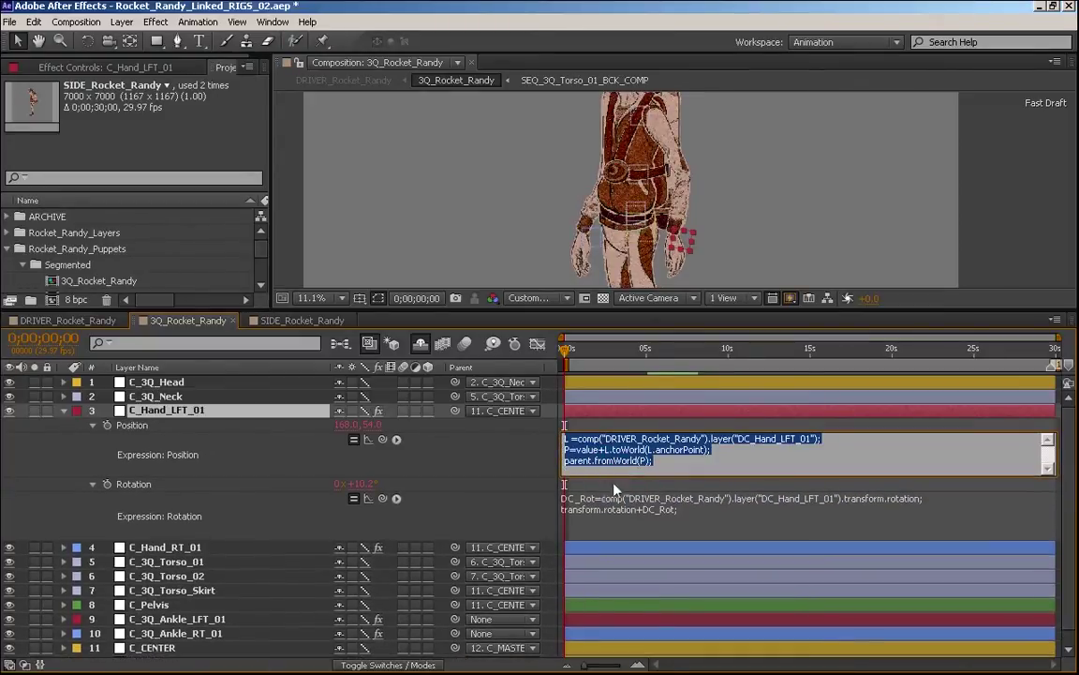
{"action": "left_click", "coordinate": [713, 450]}
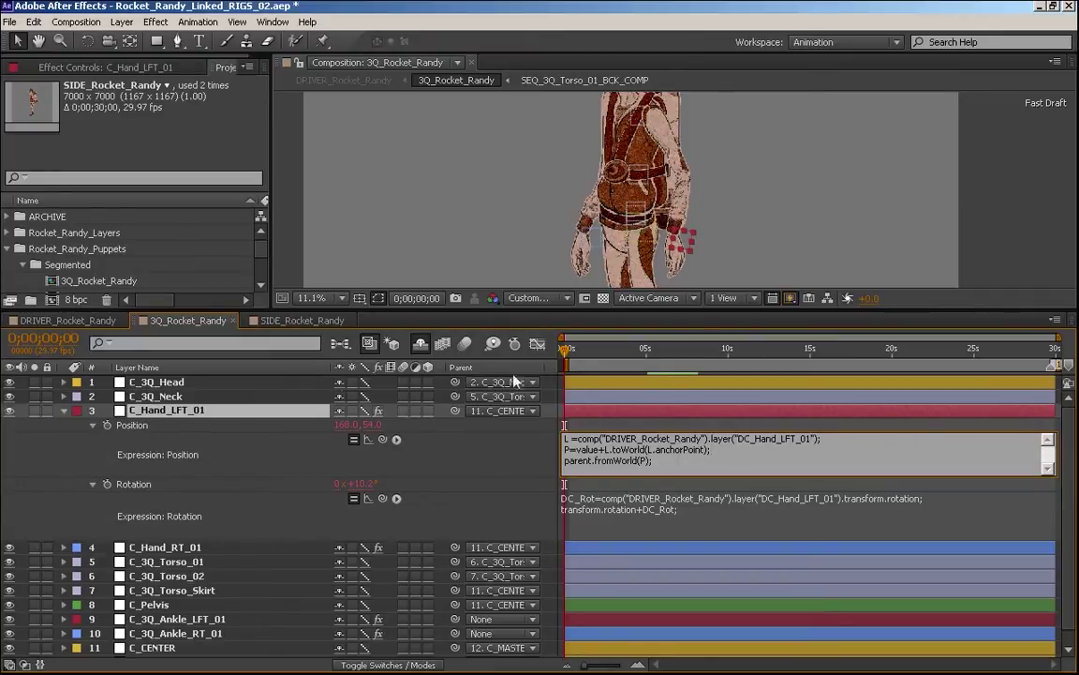
- Compare the driver and puppet compositions, then try nudging C_Hand_LFT_01 in 3Q_Rocket_Randy and undo the move
{"action": "left_click", "coordinate": [68, 319]}
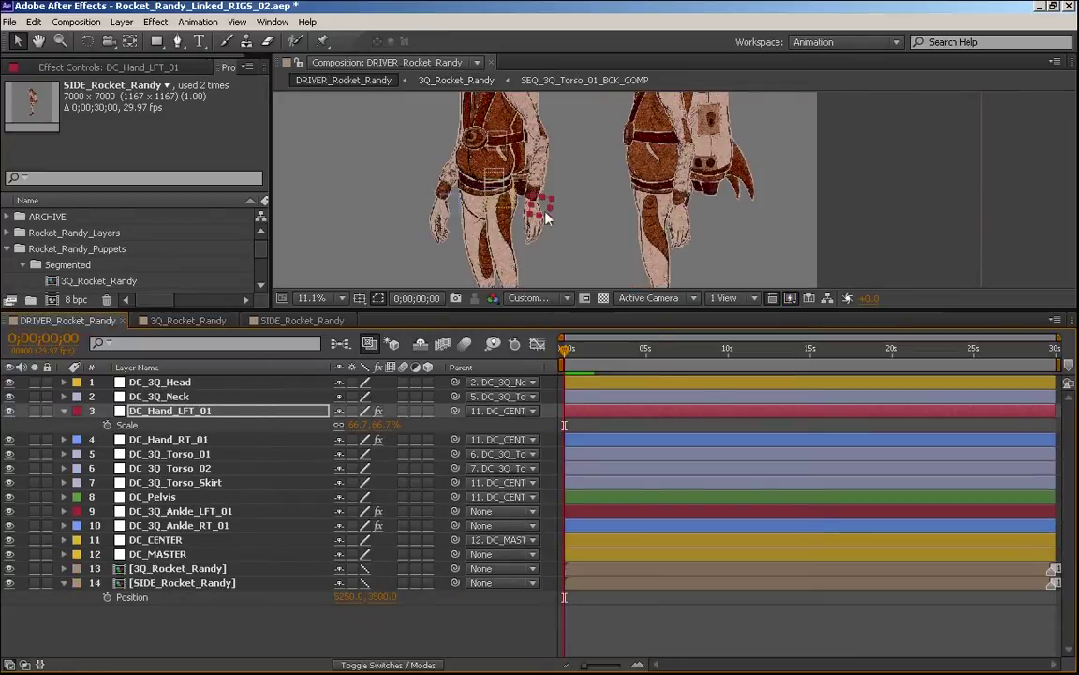
{"action": "left_click", "coordinate": [286, 320]}
{"action": "left_click", "coordinate": [223, 321]}
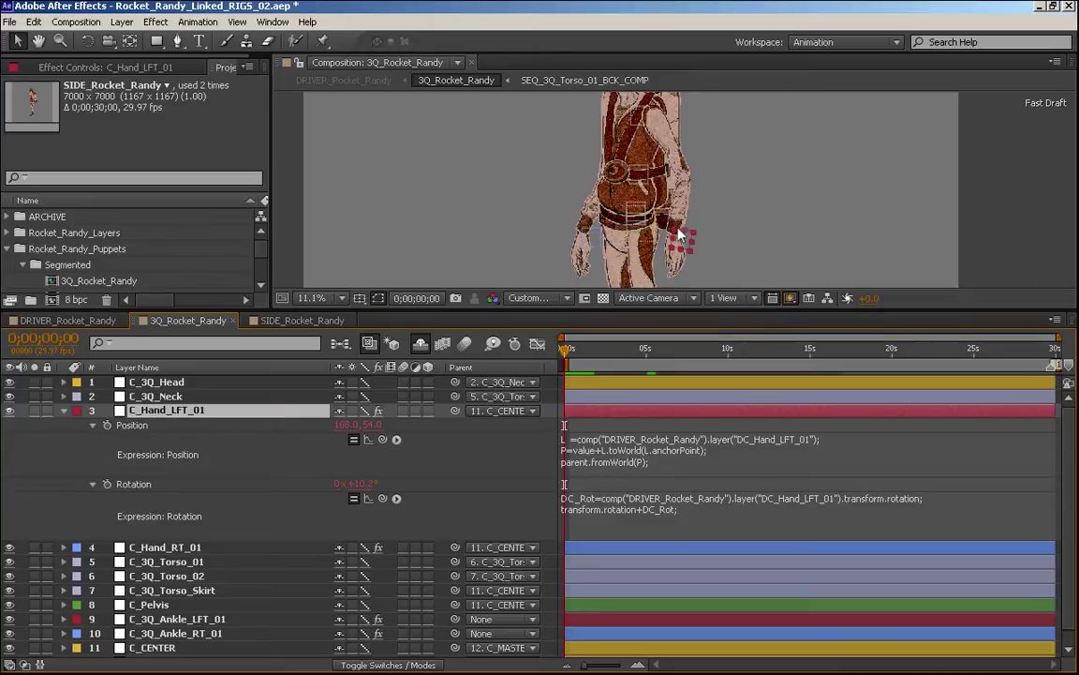
{"action": "left_click_drag", "start_coordinate": [678, 234], "coordinate": [687, 229]}
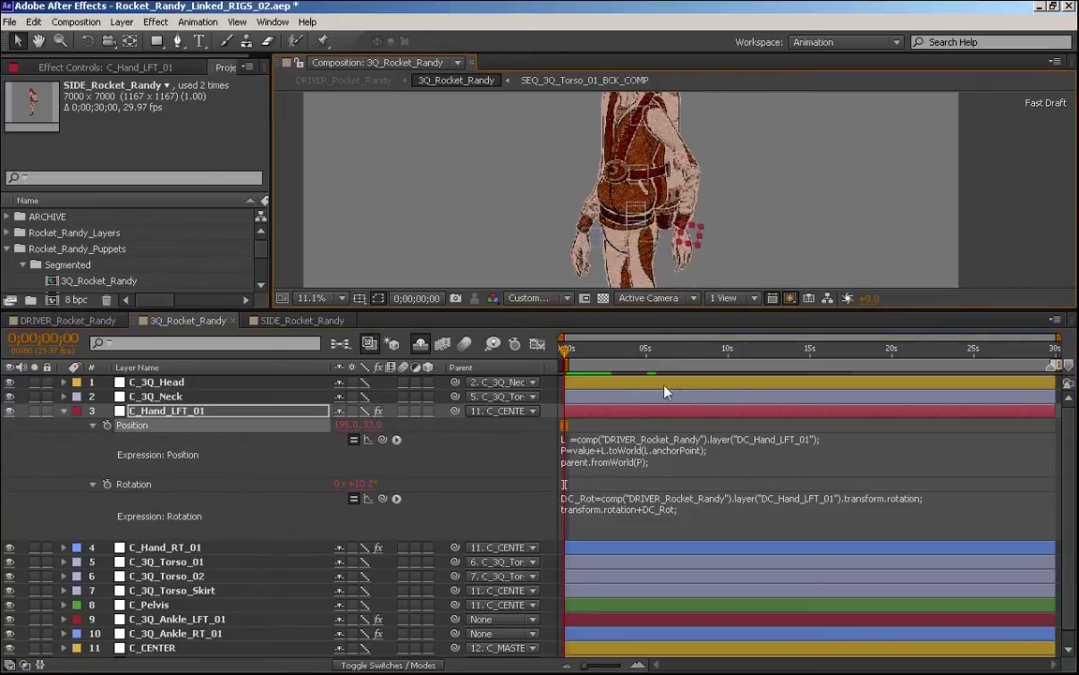
{"action": "key", "text": "ctrl+z"}
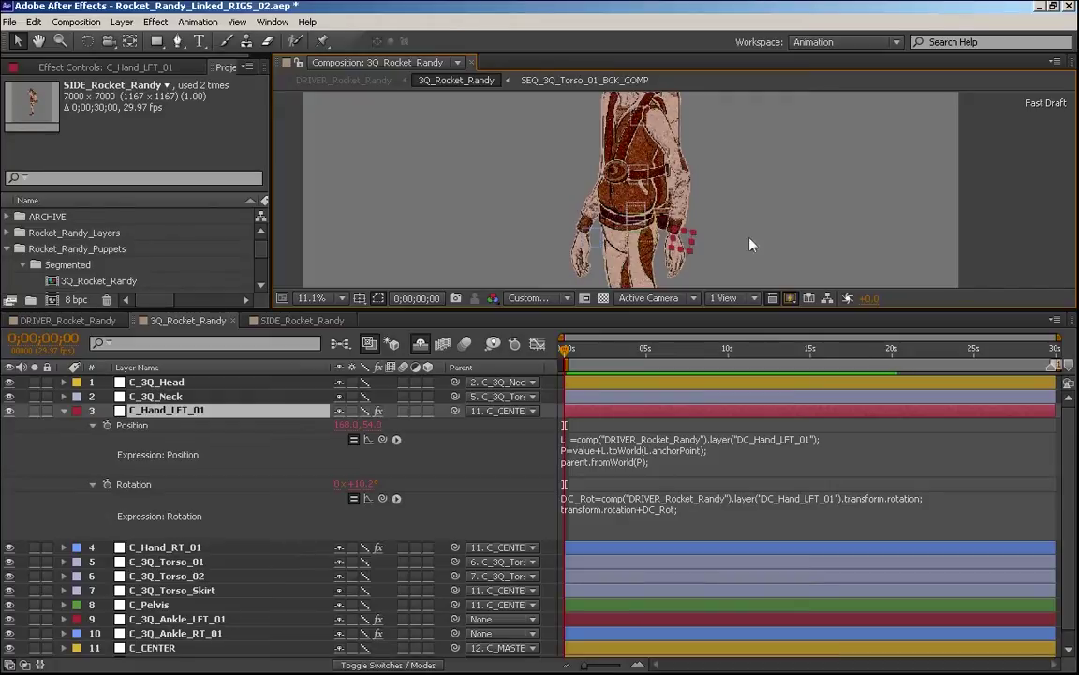
- Highlight value+L.toWorld(L.anchorPoint) in C_Hand_LFT_01's Position expression to examine how the driver's world position is added
{"action": "left_click", "coordinate": [599, 450]}
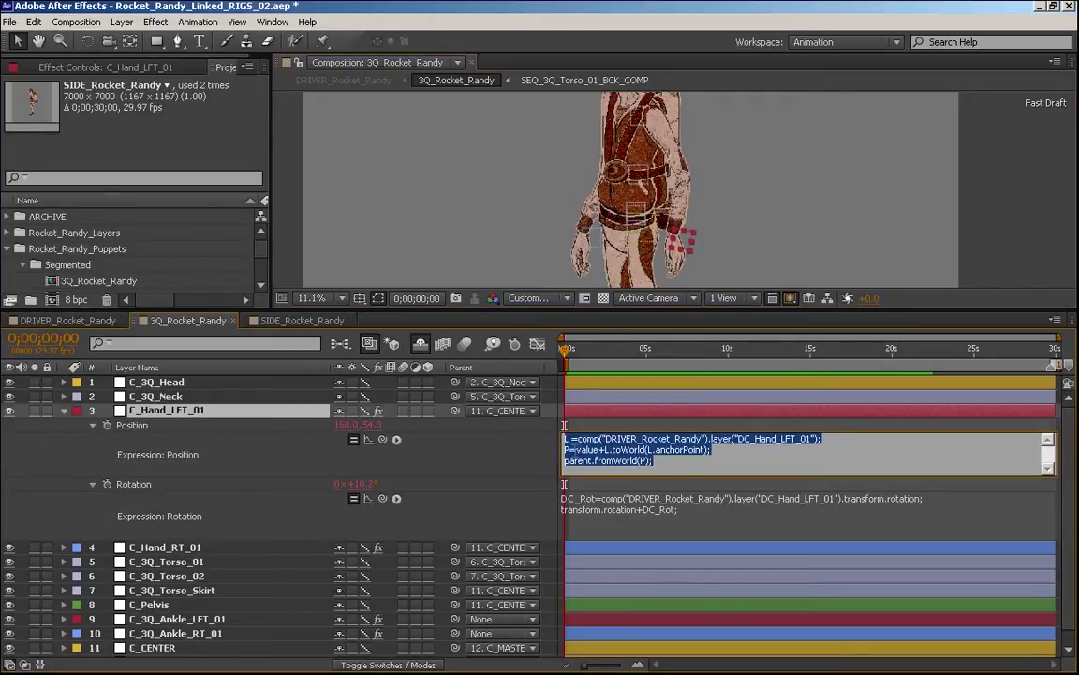
{"action": "left_click_drag", "start_coordinate": [576, 450], "coordinate": [709, 449]}
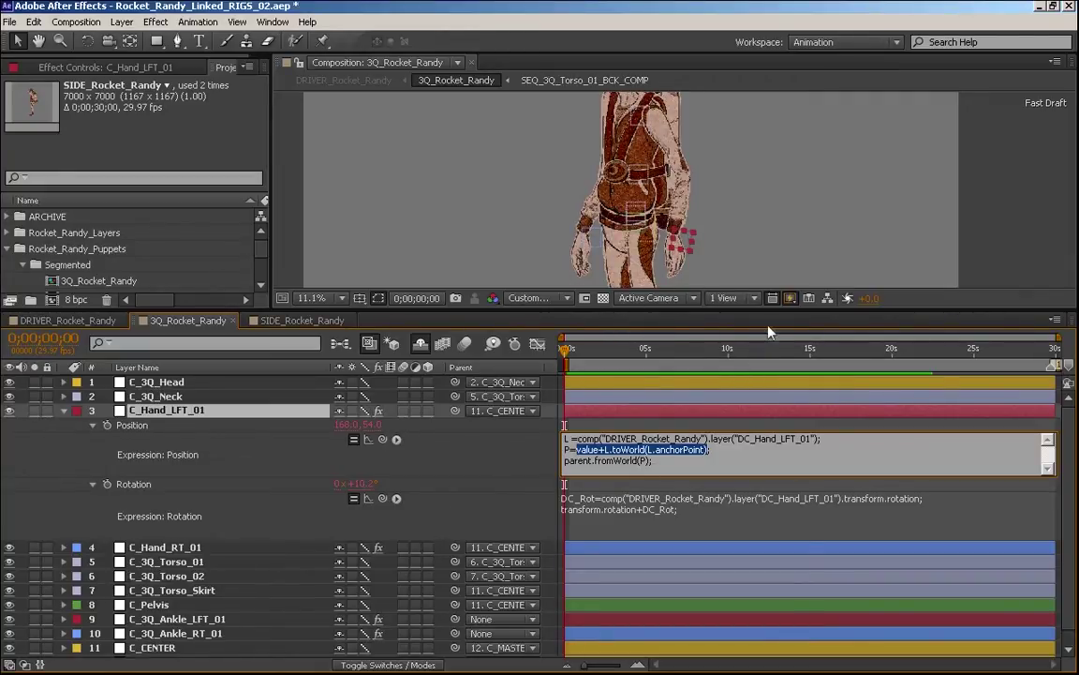
- Copy C_Hand_LFT_01's full three-line Position expression in 3Q_Rocket_Randy and check the driver composition's layers
{"action": "left_click_drag", "start_coordinate": [614, 460], "coordinate": [556, 459]}
{"action": "key", "text": "ctrl+c"}
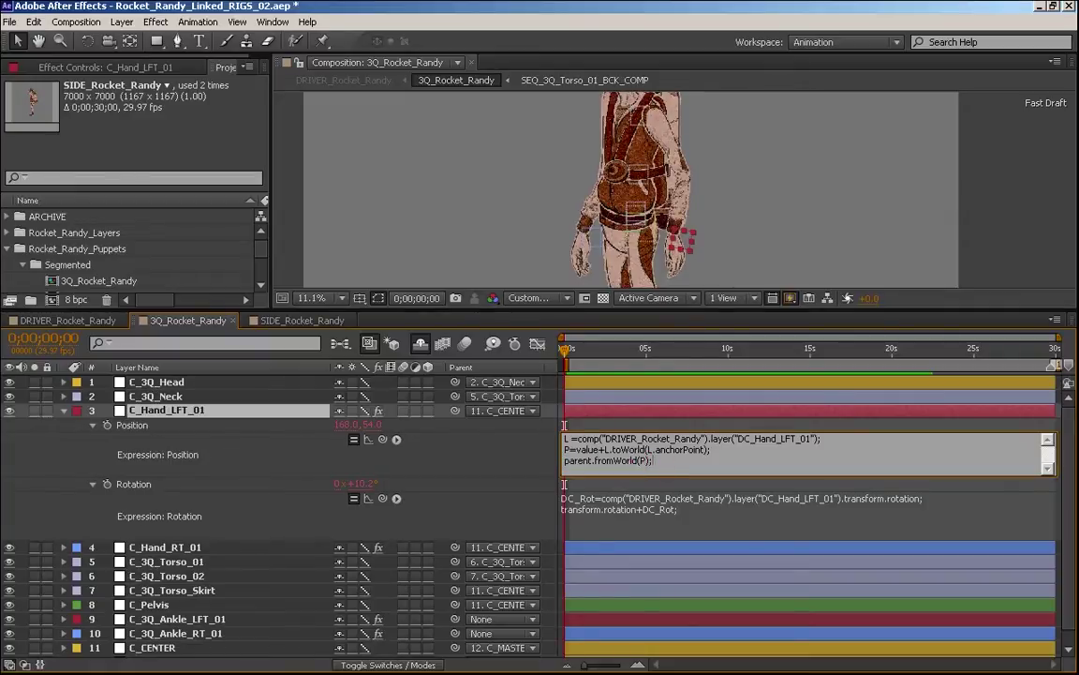
{"action": "left_click_drag", "start_coordinate": [655, 461], "coordinate": [563, 484]}
{"action": "left_click", "coordinate": [660, 461]}
{"action": "left_click_drag", "start_coordinate": [672, 462], "coordinate": [536, 435]}
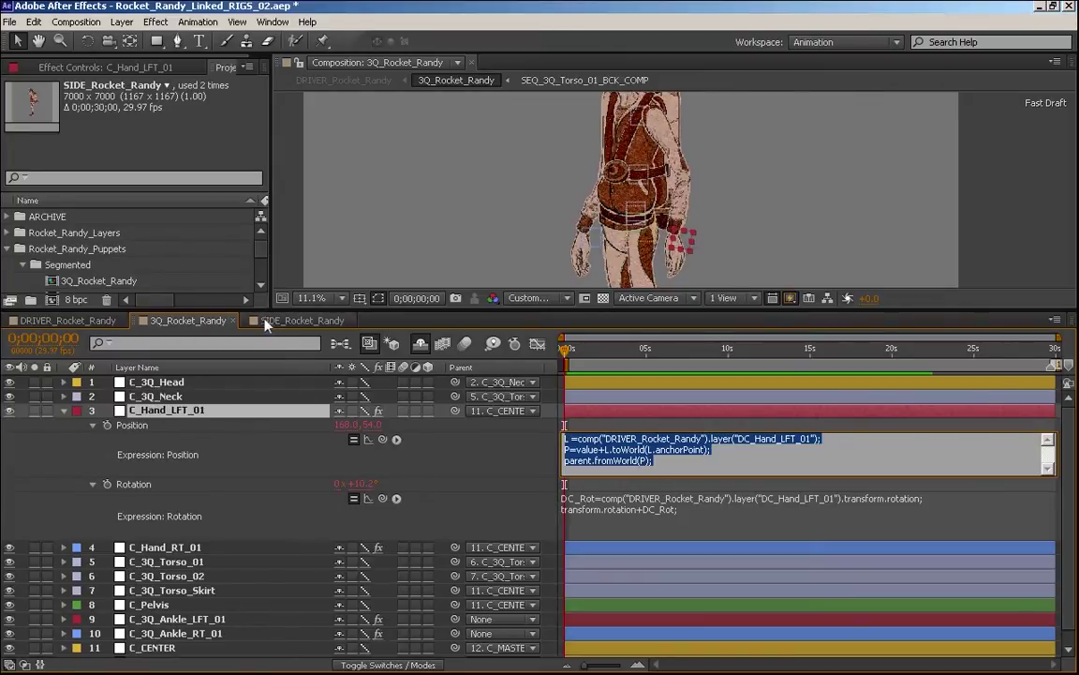
{"action": "left_click", "coordinate": [89, 321]}
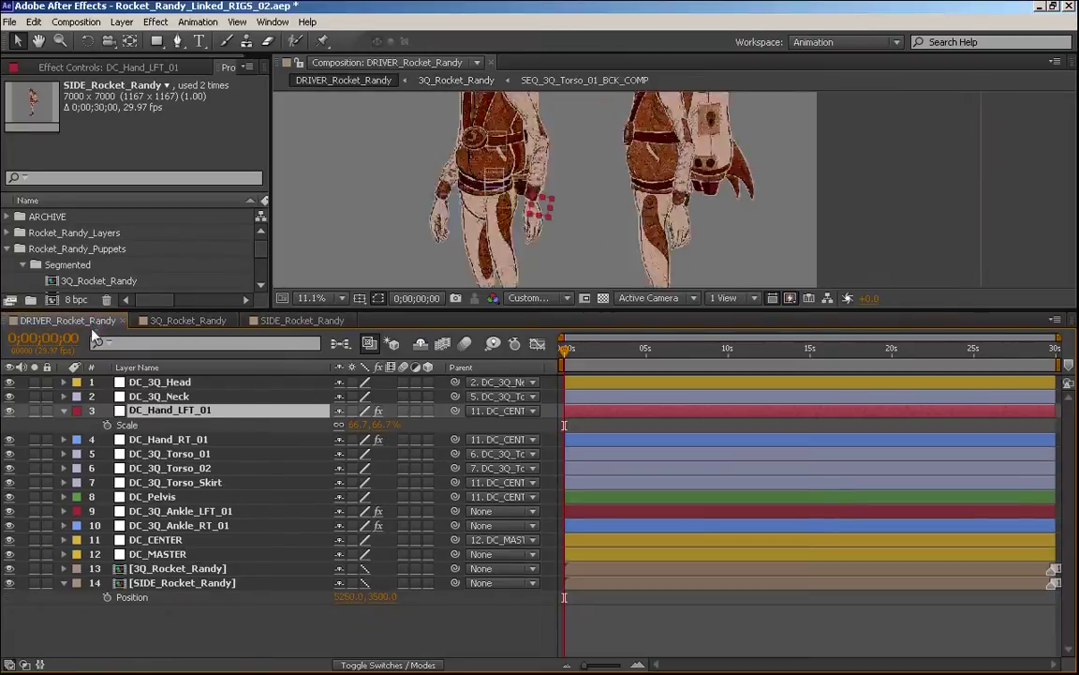
{"action": "left_click", "coordinate": [211, 320]}
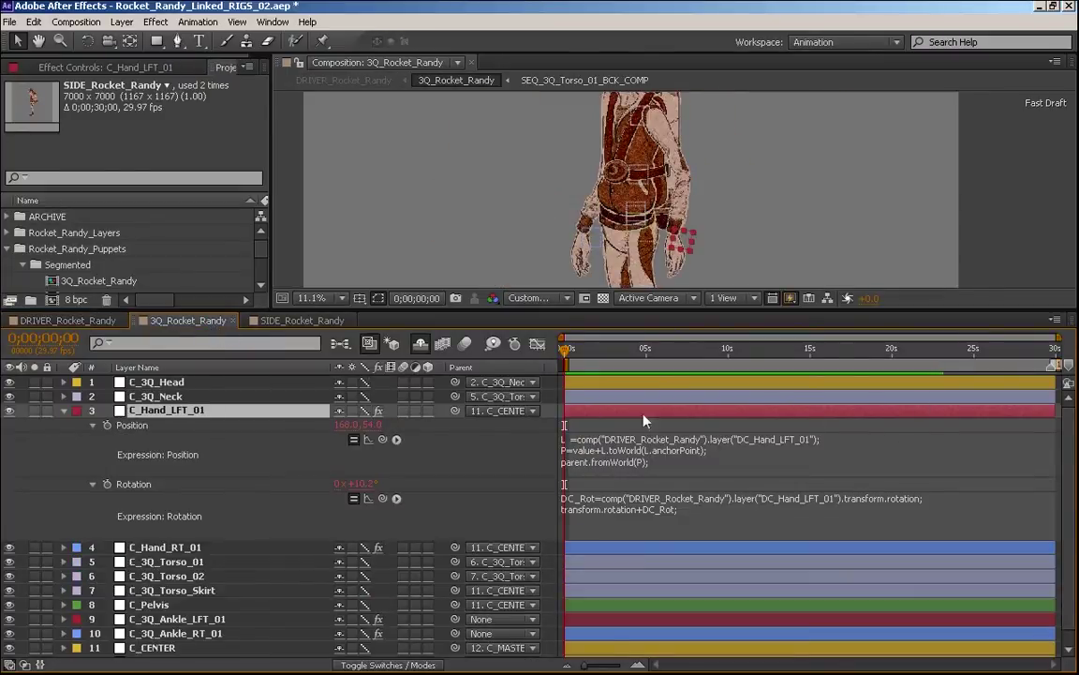
- Add the copied expression to C_Hand_RT_01's Position in 3Q_Rocket_Randy, changing its referenced driver layer to DC_Hand_RT_01
{"action": "left_click", "coordinate": [155, 547]}
{"action": "key", "text": "p"}
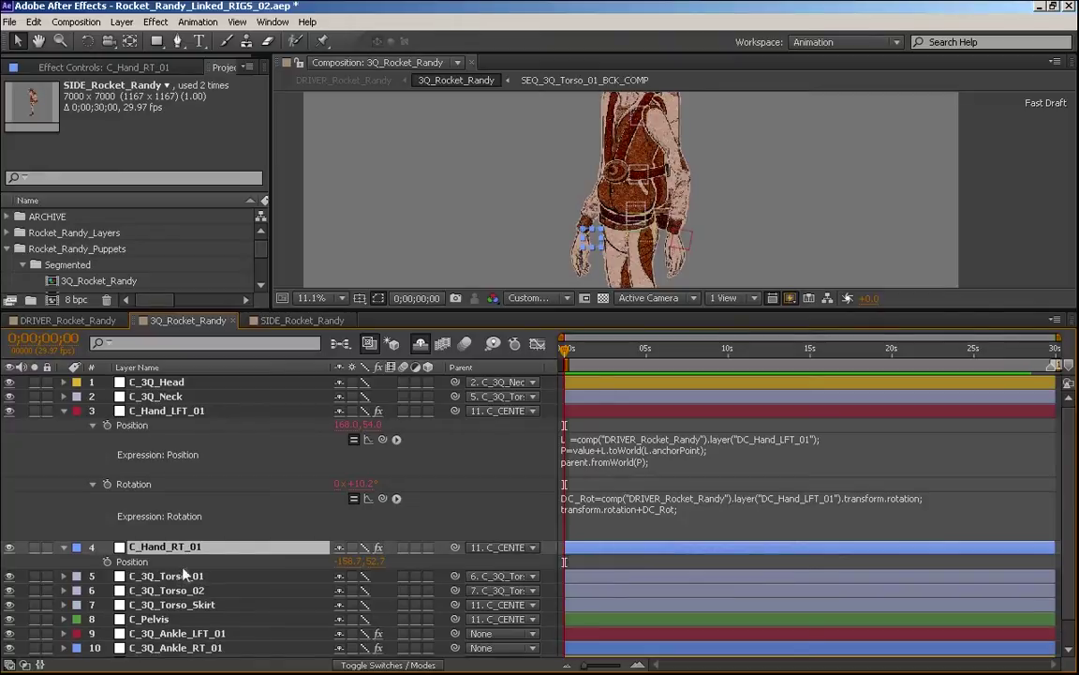
{"action": "left_click", "coordinate": [107, 561], "text": "alt"}
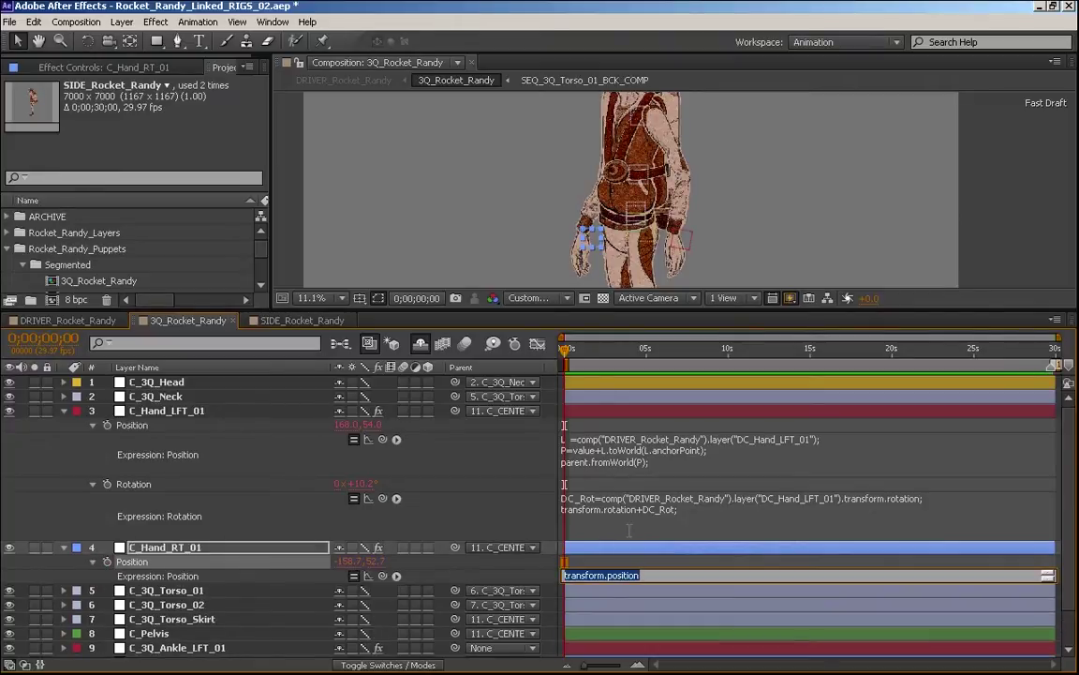
{"action": "key", "text": "ctrl+v"}
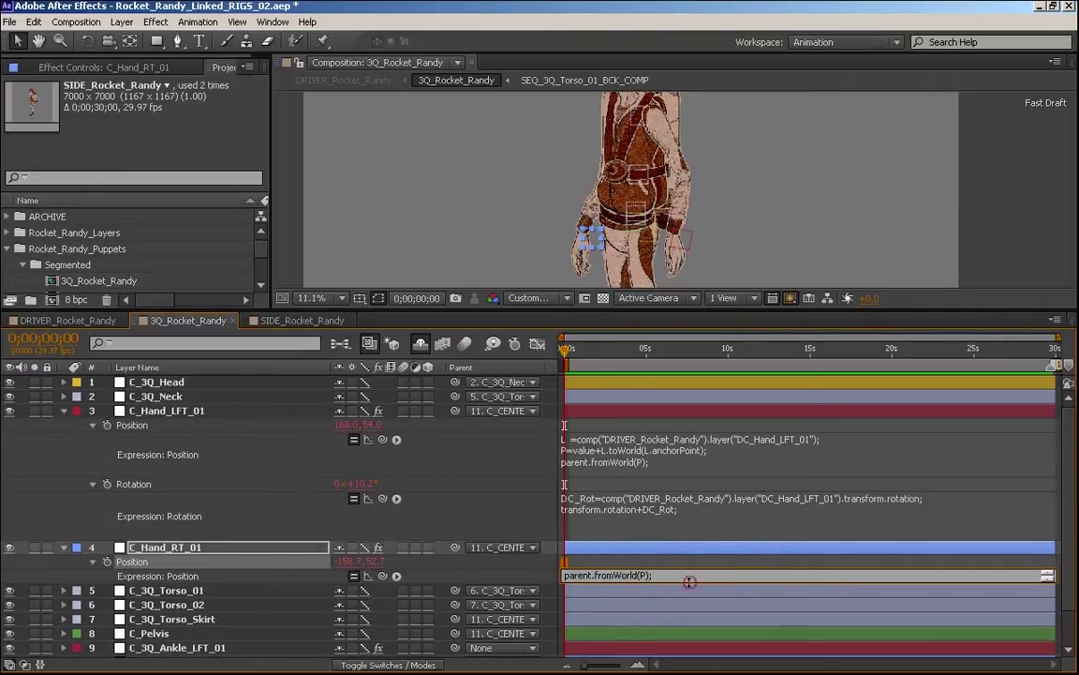
{"action": "left_click_drag", "start_coordinate": [688, 582], "coordinate": [688, 619]}
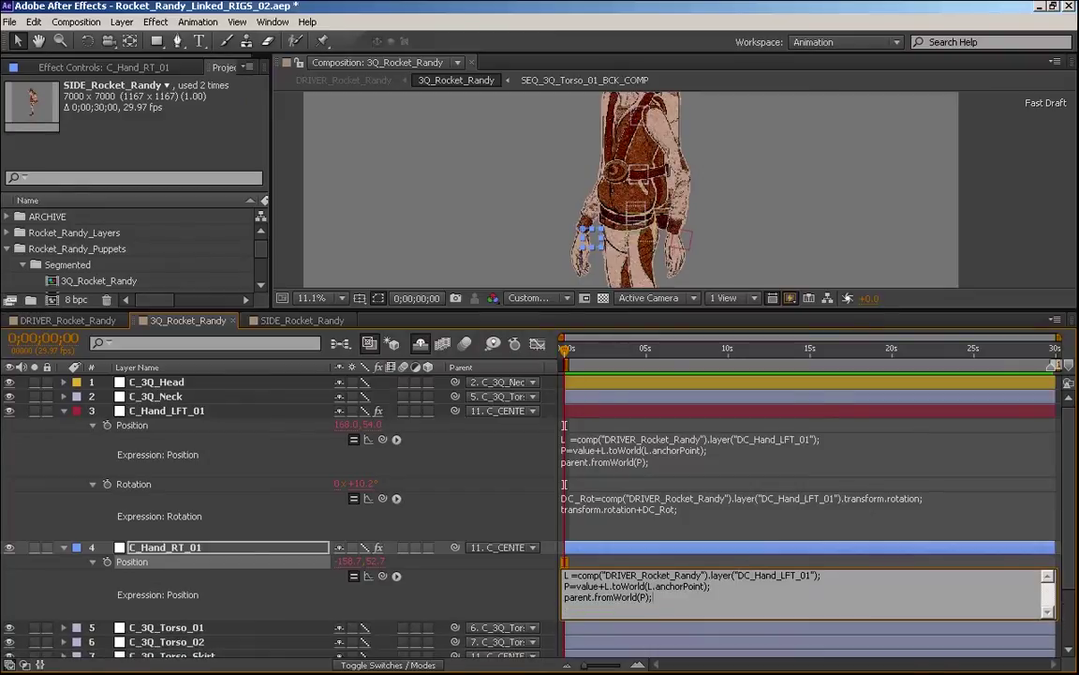
{"action": "left_click_drag", "start_coordinate": [779, 575], "coordinate": [787, 577]}
{"action": "key", "text": "BackSpace"}
{"action": "type", "text": "R"}
{"action": "left_click", "coordinate": [814, 556]}
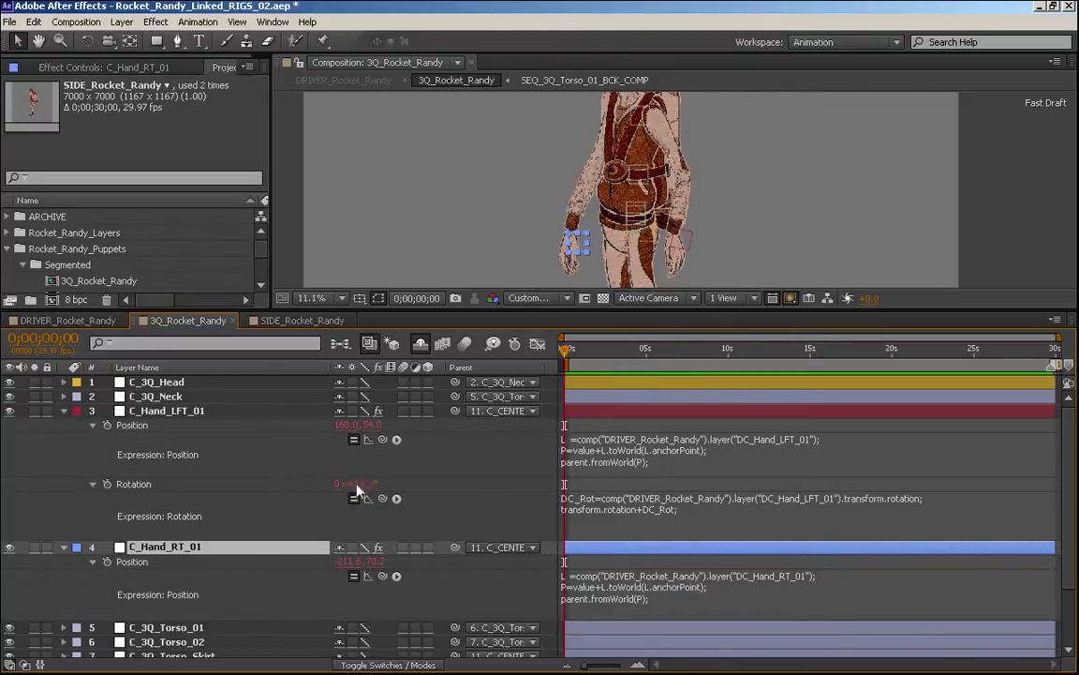
- Compare with DC_Hand_RT_01 in the driver, then set C_Hand_RT_01's base Position to 0, 0 in 3Q_Rocket_Randy with its expression enabled
{"action": "left_click", "coordinate": [97, 321]}
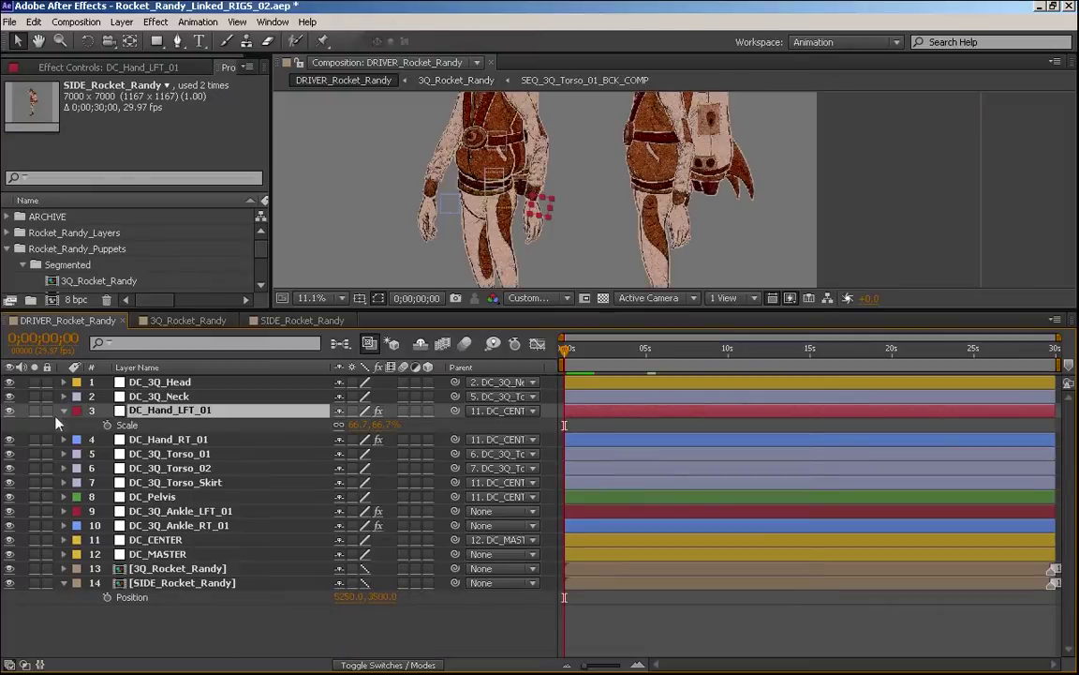
{"action": "left_click", "coordinate": [441, 210]}
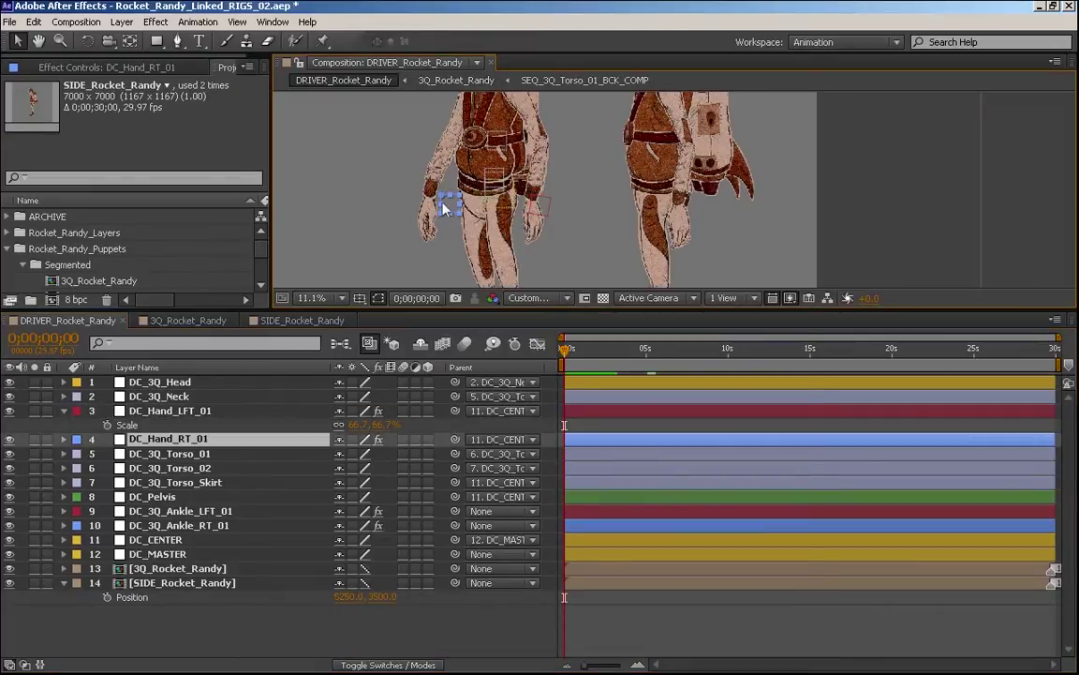
{"action": "left_click", "coordinate": [192, 320]}
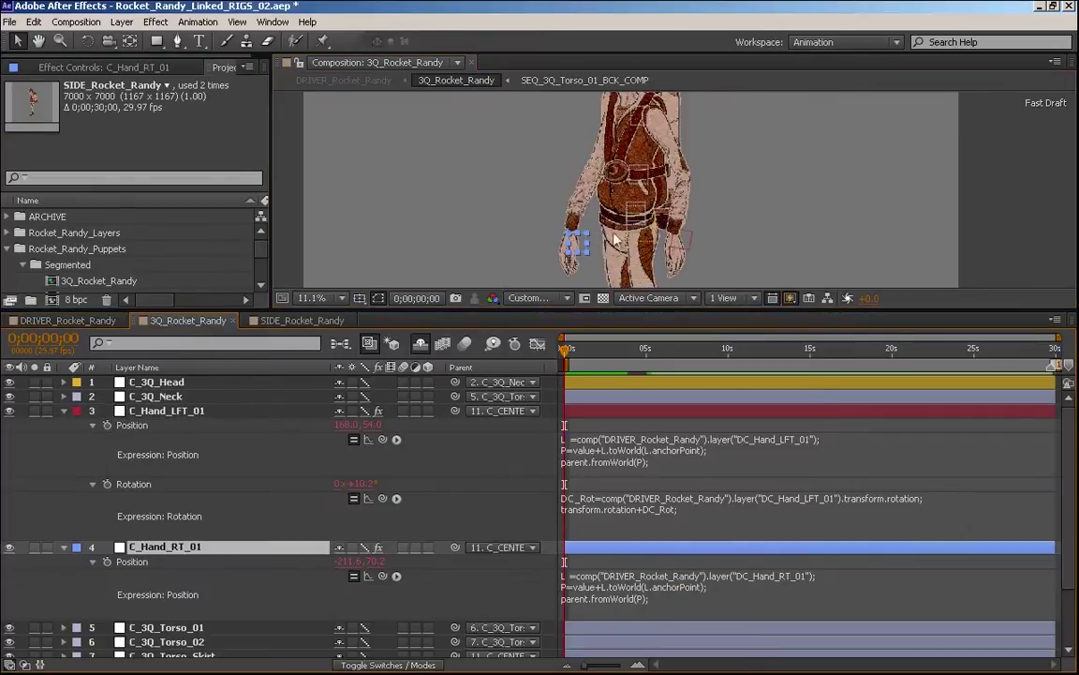
{"action": "left_click", "coordinate": [352, 561]}
{"action": "type", "text": "0"}
{"action": "left_click", "coordinate": [386, 579]}
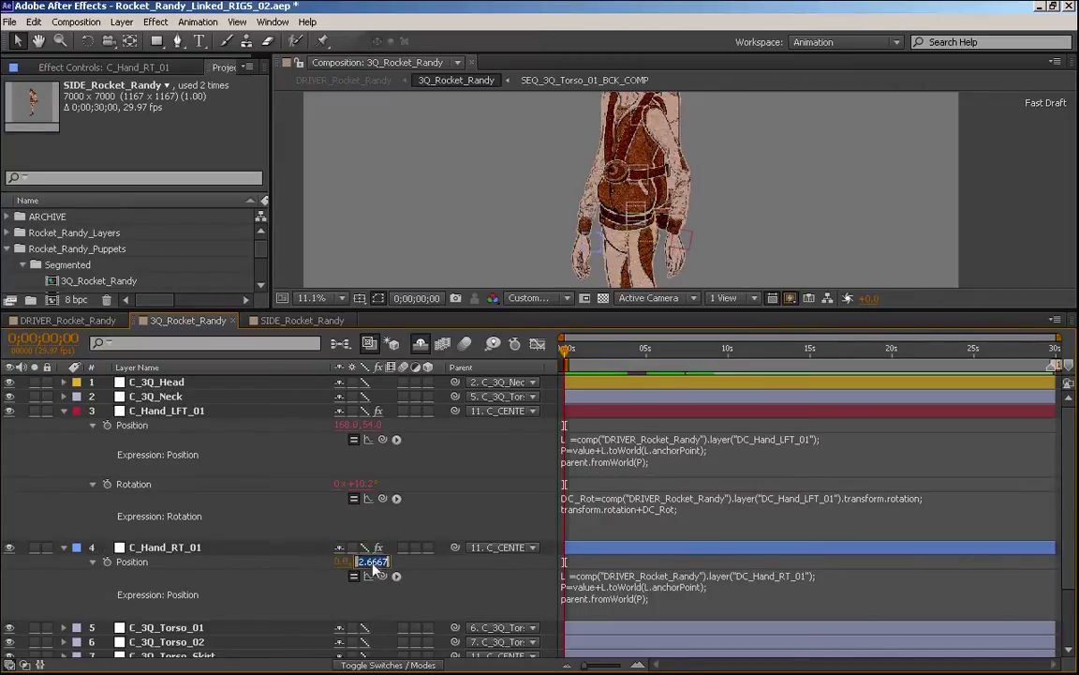
{"action": "type", "text": "0"}
{"action": "left_click", "coordinate": [312, 617]}
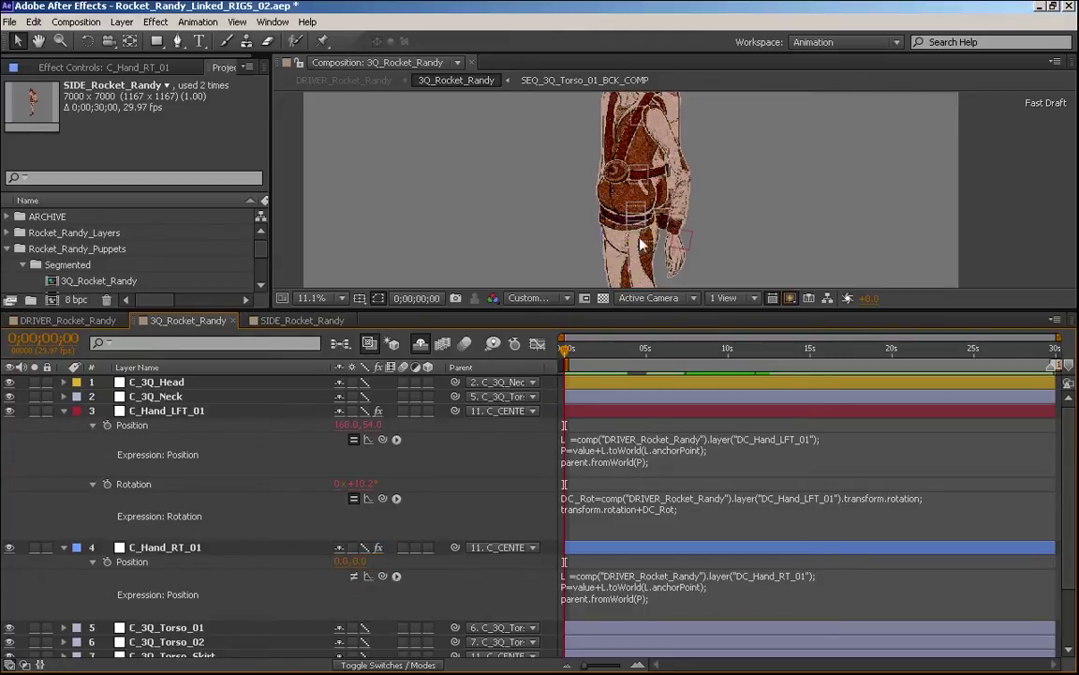
{"action": "left_click", "coordinate": [352, 577]}
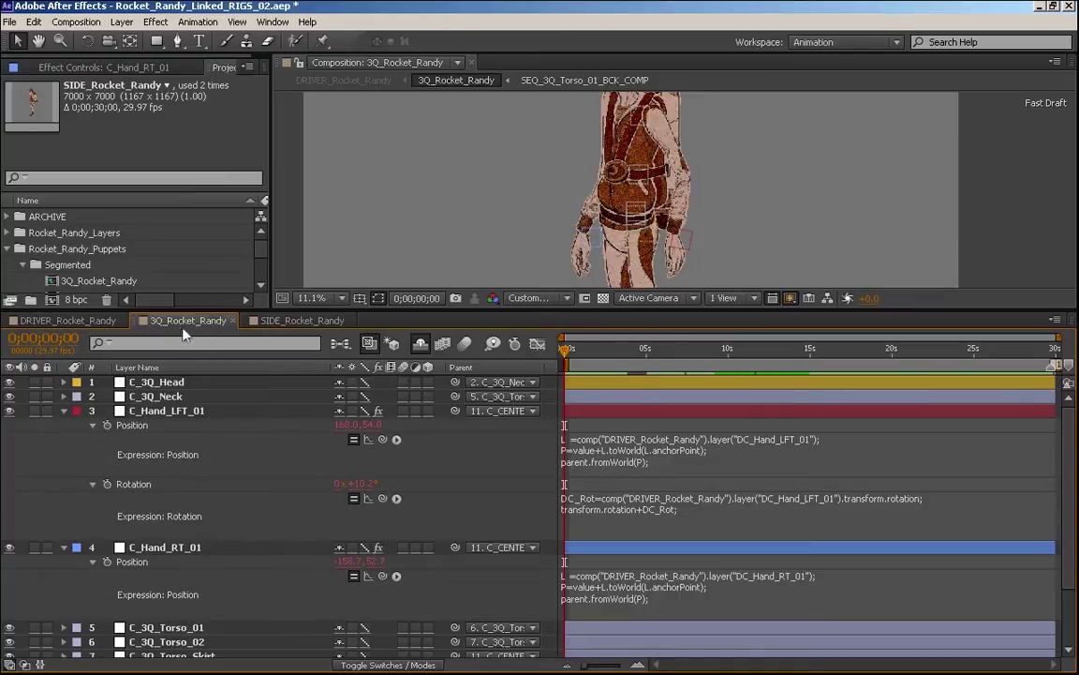
- Try moving the right-hand driver control in DRIVER_Rocket_Randy to test the new link, and undo the move
{"action": "left_click", "coordinate": [67, 320]}
{"action": "left_click_drag", "start_coordinate": [431, 201], "coordinate": [478, 181]}
{"action": "key", "text": "ctrl+z"}
{"action": "left_click", "coordinate": [478, 185]}
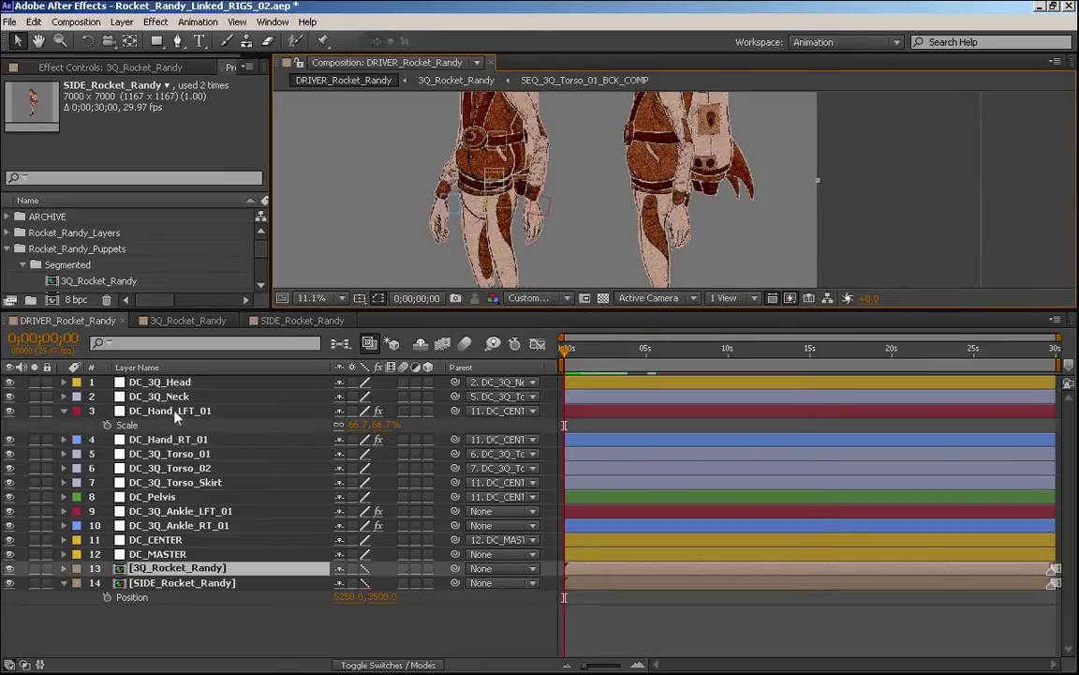
- Try repositioning DC_Hand_LFT_01 in DRIVER_Rocket_Randy to test both puppets' left hands, and undo the move
{"action": "left_click", "coordinate": [201, 382]}
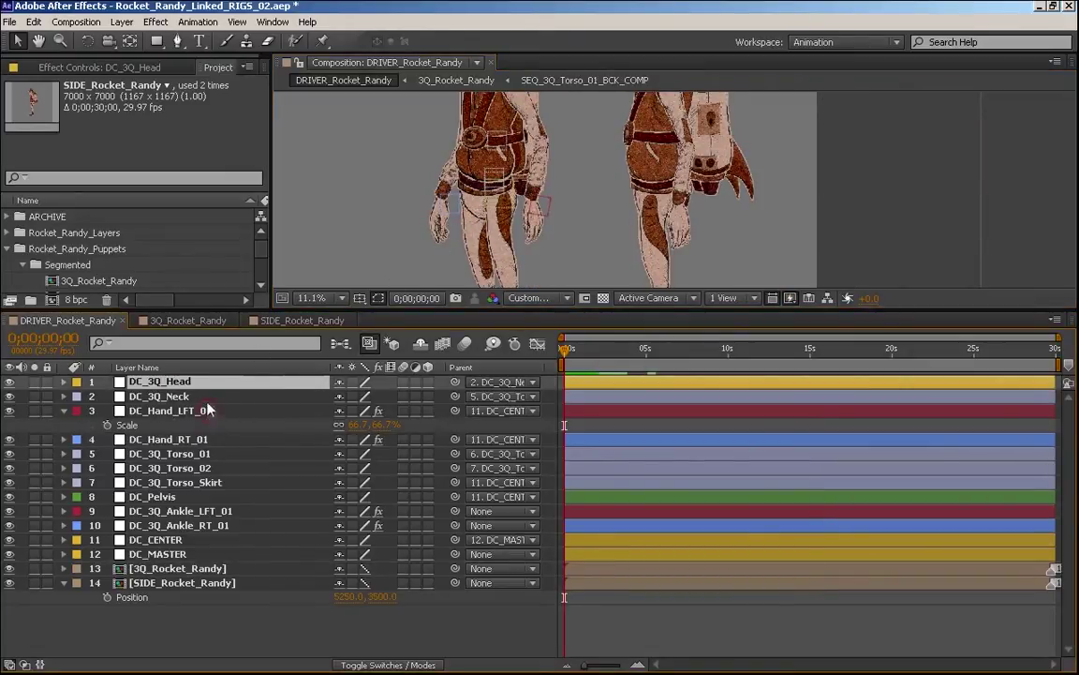
{"action": "left_click", "coordinate": [215, 410]}
{"action": "left_click_drag", "start_coordinate": [486, 180], "coordinate": [609, 211]}
{"action": "key", "text": "ctrl+z"}
{"action": "left_click", "coordinate": [194, 415]}
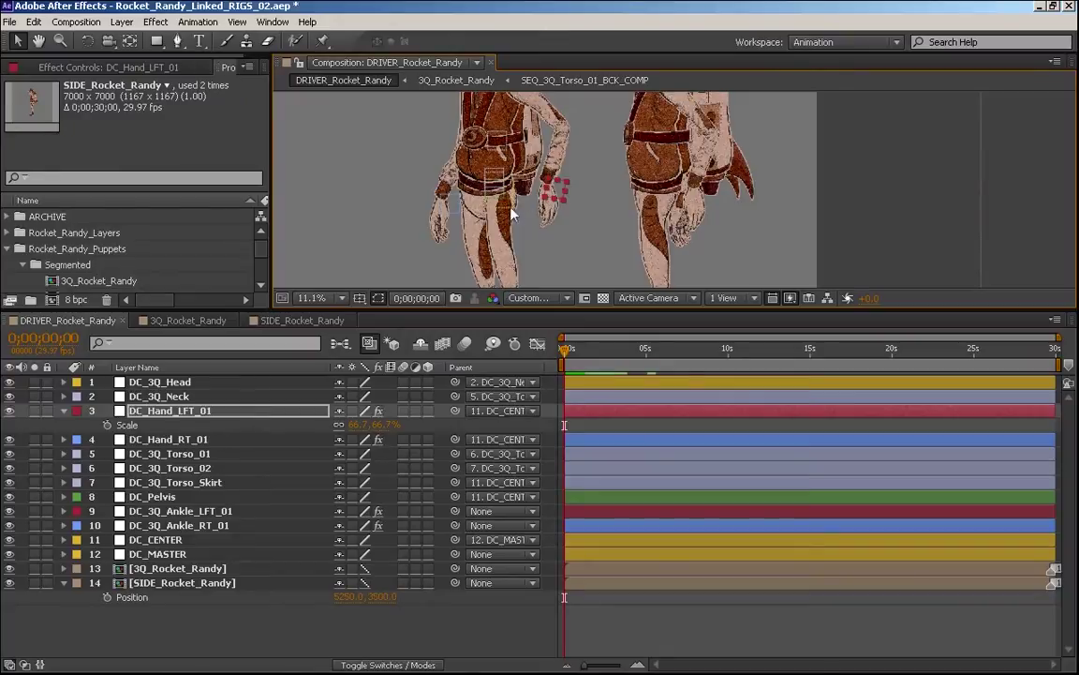
{"action": "key", "text": "ctrl+z"}
- Try moving DC_CENTER in DRIVER_Rocket_Randy to check how the puppets' hands follow, undoing the test moves
{"action": "left_click_drag", "start_coordinate": [499, 201], "coordinate": [476, 183]}
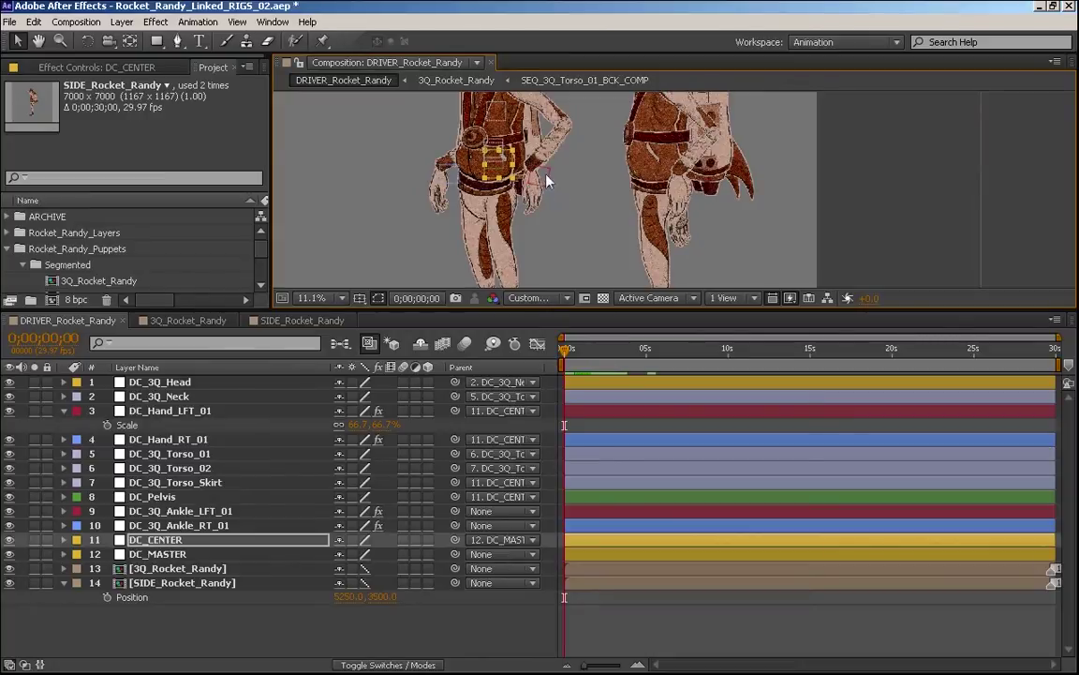
{"action": "key", "text": "ctrl+z"}
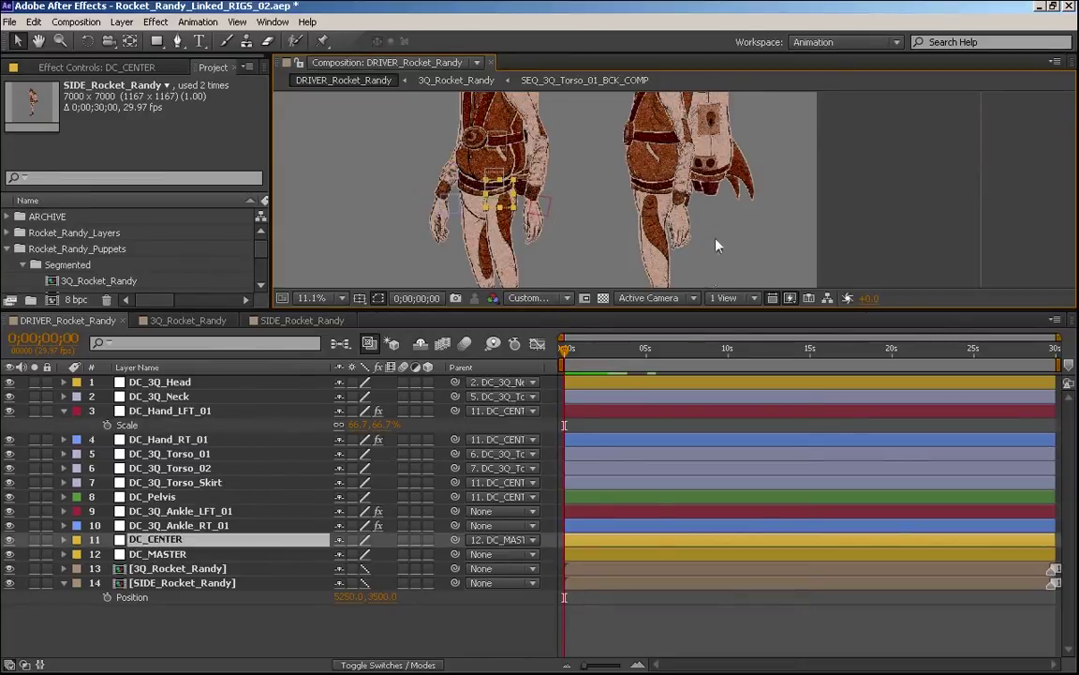
{"action": "left_click_drag", "start_coordinate": [497, 190], "coordinate": [517, 217]}
{"action": "mouse_move", "coordinate": [539, 199]}
{"action": "left_mouse_down"}
{"action": "mouse_move", "coordinate": [550, 181]}
{"action": "mouse_move", "coordinate": [554, 188]}
{"action": "left_mouse_up"}
{"action": "key", "text": "ctrl+z"}
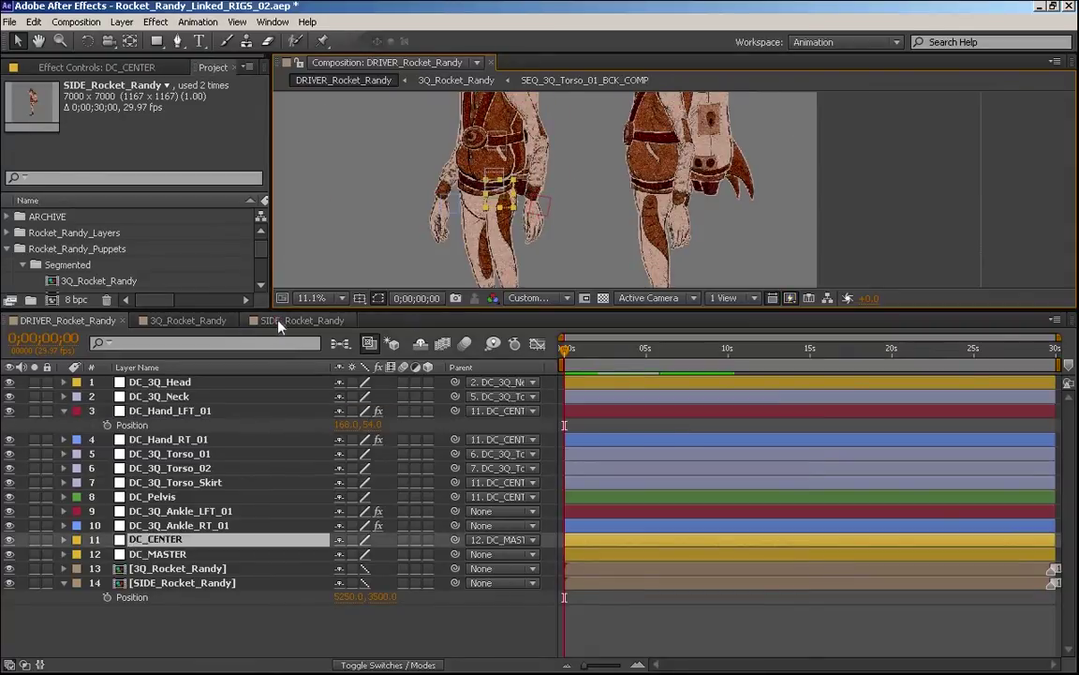
- Copy C_Hand_RT_01's Position expression from 3Q_Rocket_Randy and apply it to C_Hand_RT_01's Position in SIDE_Rocket_Randy
{"action": "left_click", "coordinate": [282, 320]}
{"action": "left_click", "coordinate": [204, 321]}
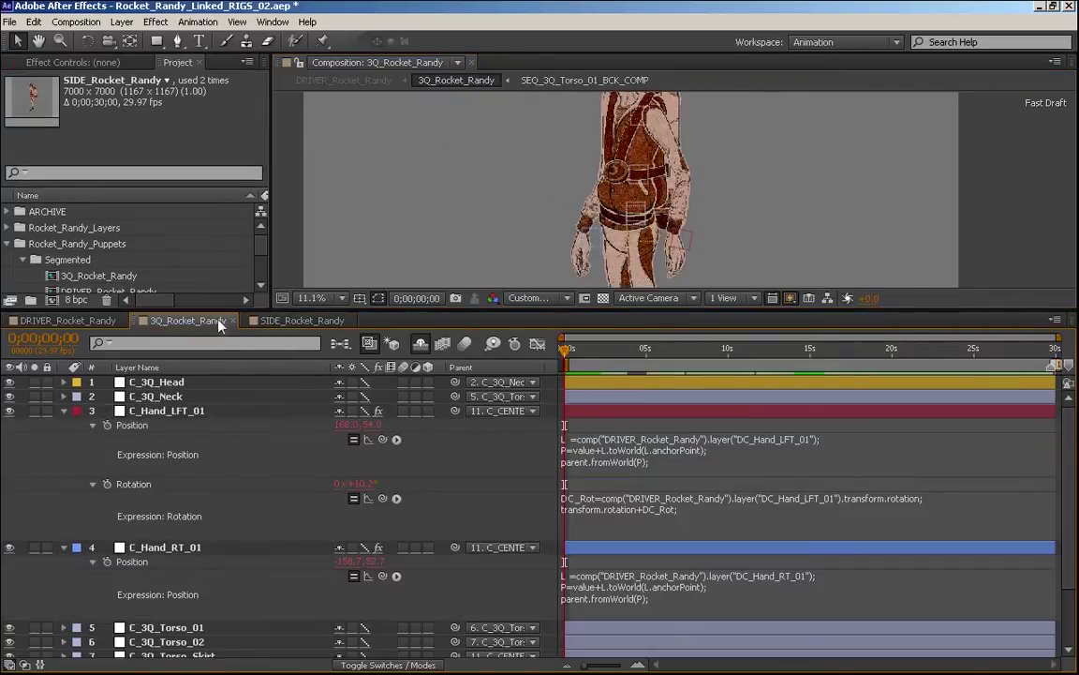
{"action": "left_click", "coordinate": [610, 587]}
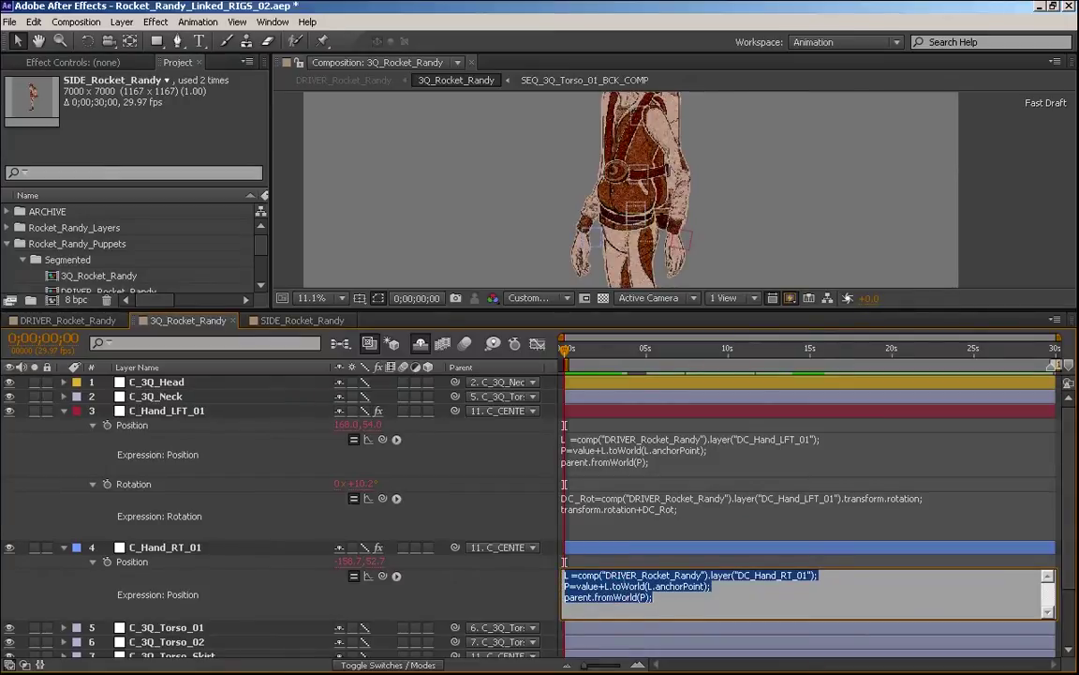
{"action": "left_click", "coordinate": [302, 321]}
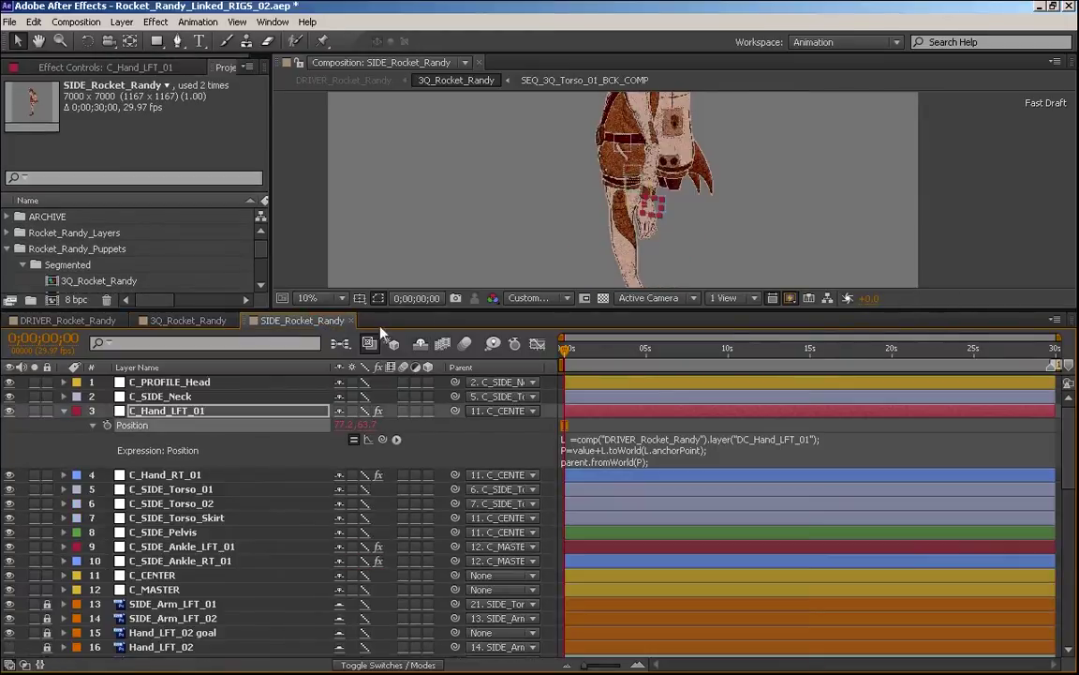
{"action": "left_click", "coordinate": [196, 475]}
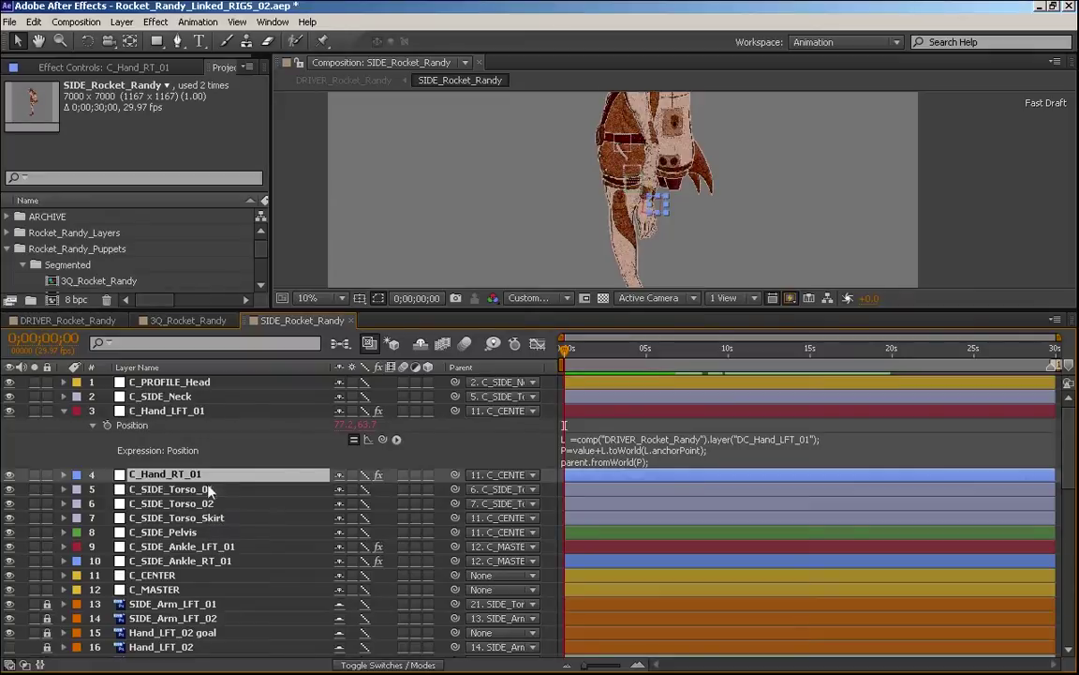
{"action": "key", "text": "p"}
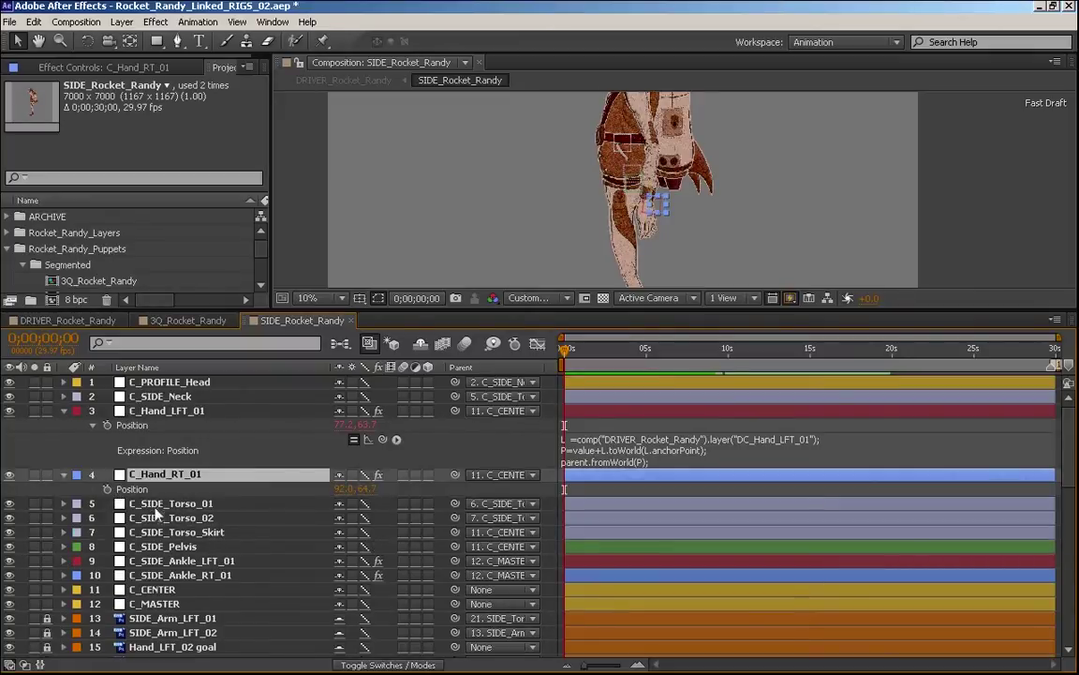
{"action": "left_click", "coordinate": [106, 489], "text": "alt"}
{"action": "key", "text": "ctrl+v"}
{"action": "left_click", "coordinate": [682, 476]}
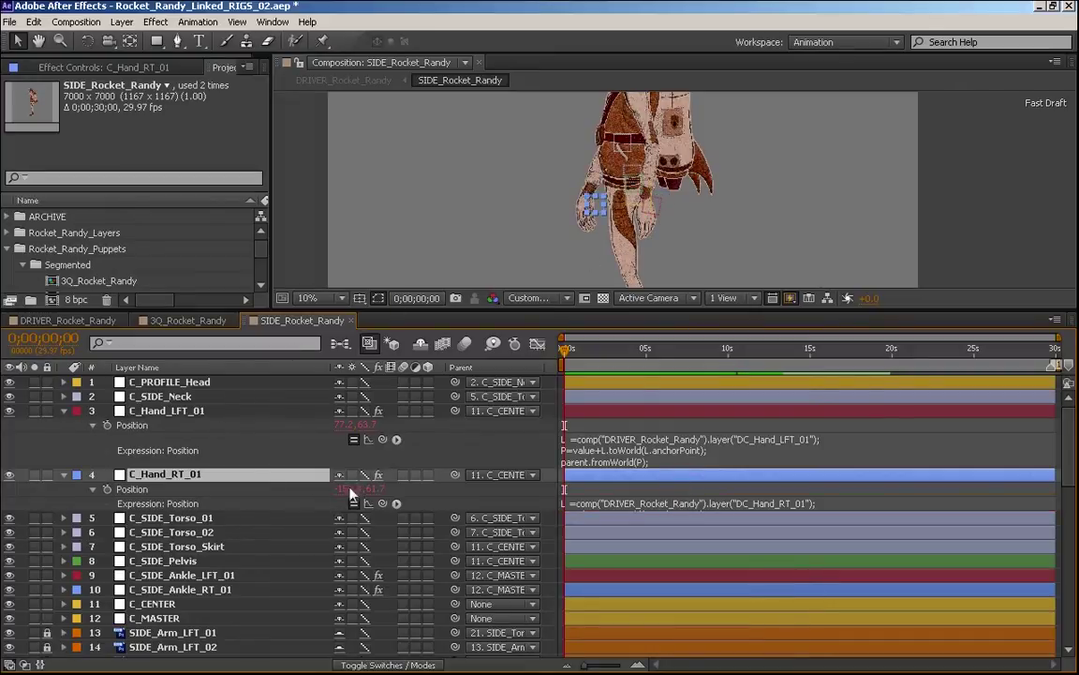
- Compare both puppets, then reposition C_Hand_RT_01 to about 33, 58 and C_Hand_LFT_01 to about 62, 62 in SIDE_Rocket_Randy
{"action": "left_click", "coordinate": [189, 323]}
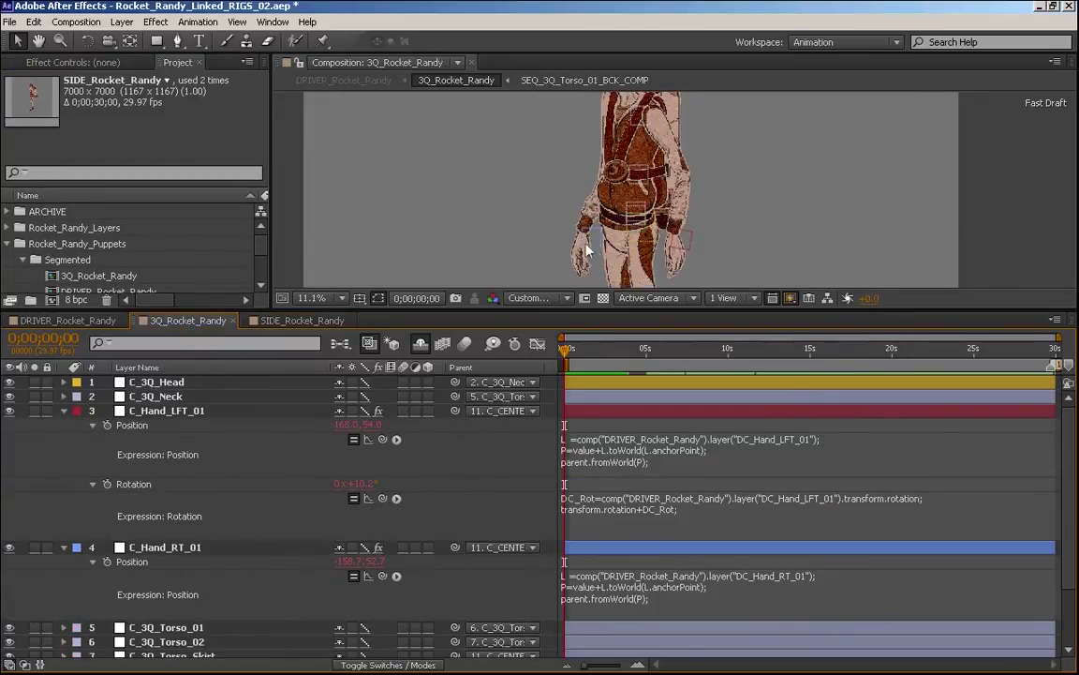
{"action": "left_click", "coordinate": [301, 322]}
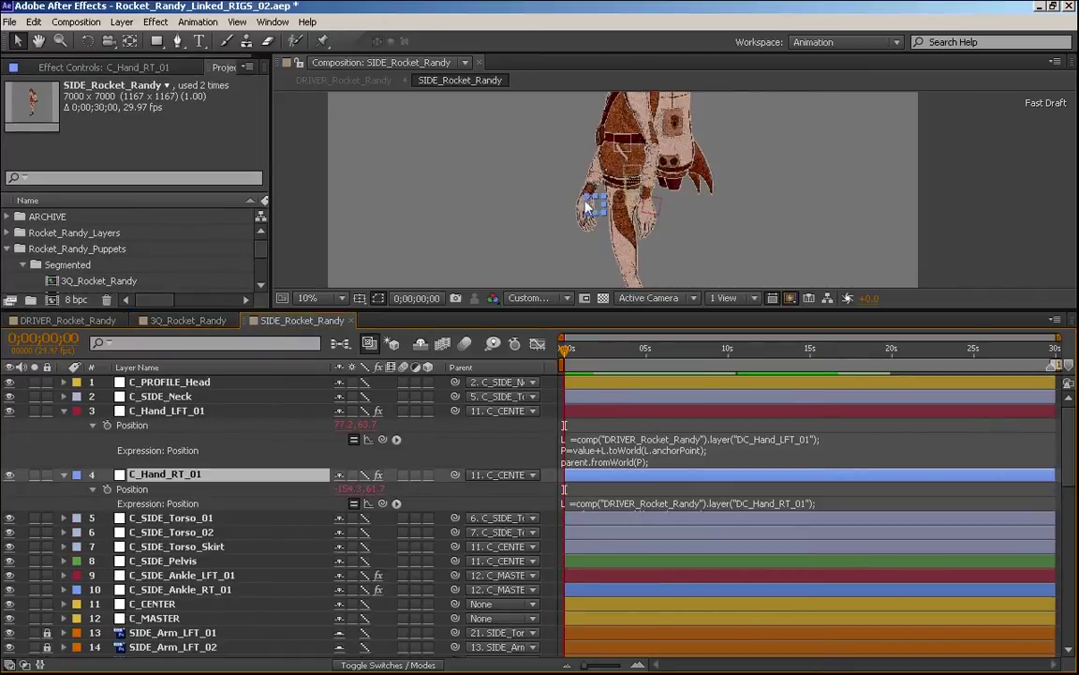
{"action": "left_click_drag", "start_coordinate": [596, 199], "coordinate": [758, 189]}
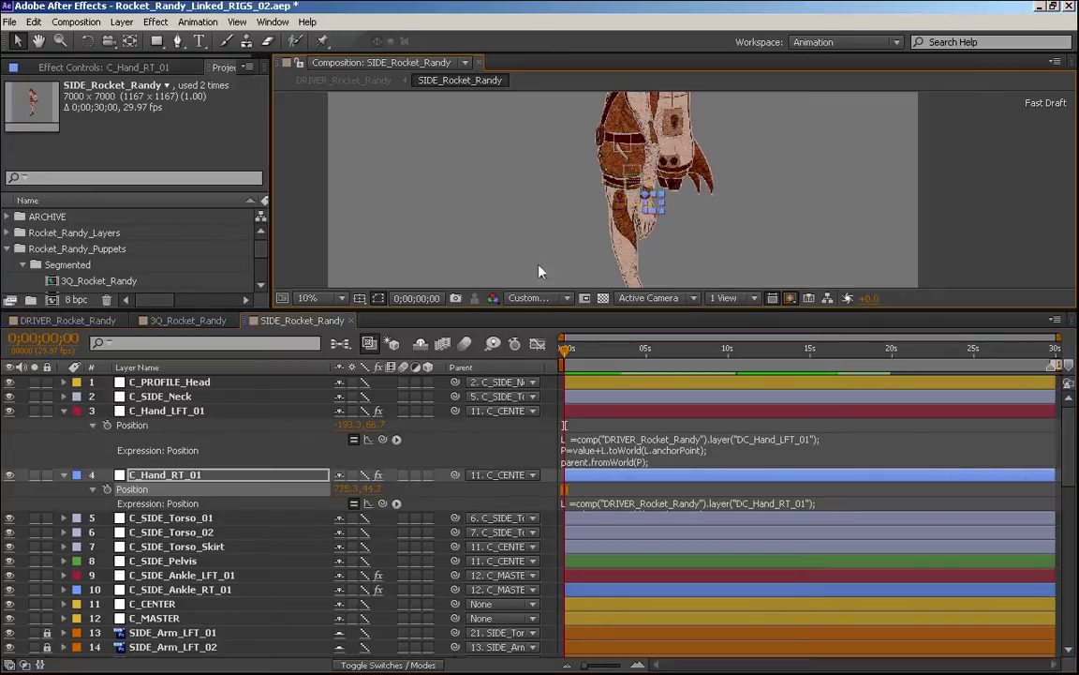
{"action": "left_click", "coordinate": [202, 321]}
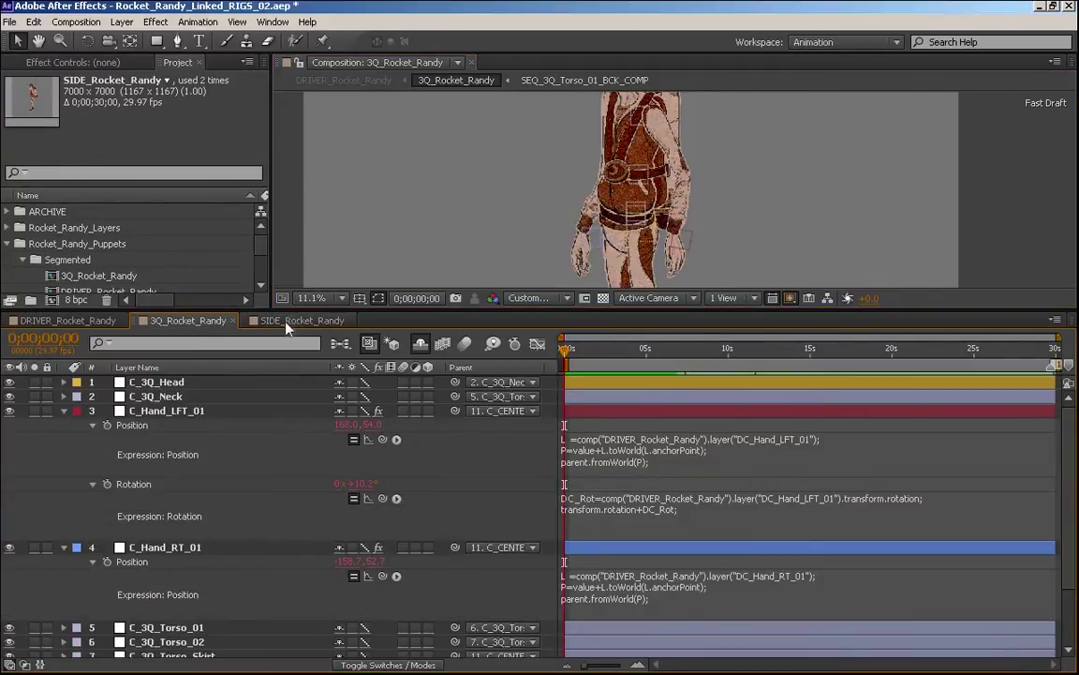
{"action": "left_click", "coordinate": [286, 320]}
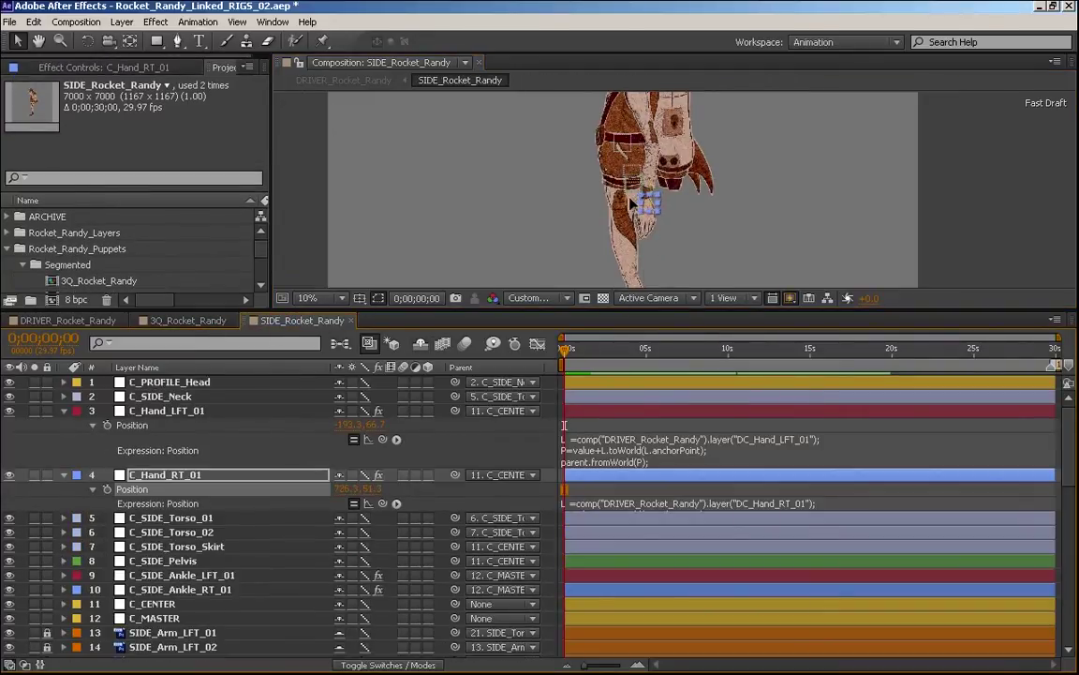
{"action": "left_click_drag", "start_coordinate": [641, 200], "coordinate": [629, 193]}
{"action": "left_click", "coordinate": [660, 212]}
- Highlight value in C_Hand_LFT_01's Position expression in SIDE_Rocket_Randy to examine how the control's own offset is used
{"action": "left_click", "coordinate": [573, 457]}
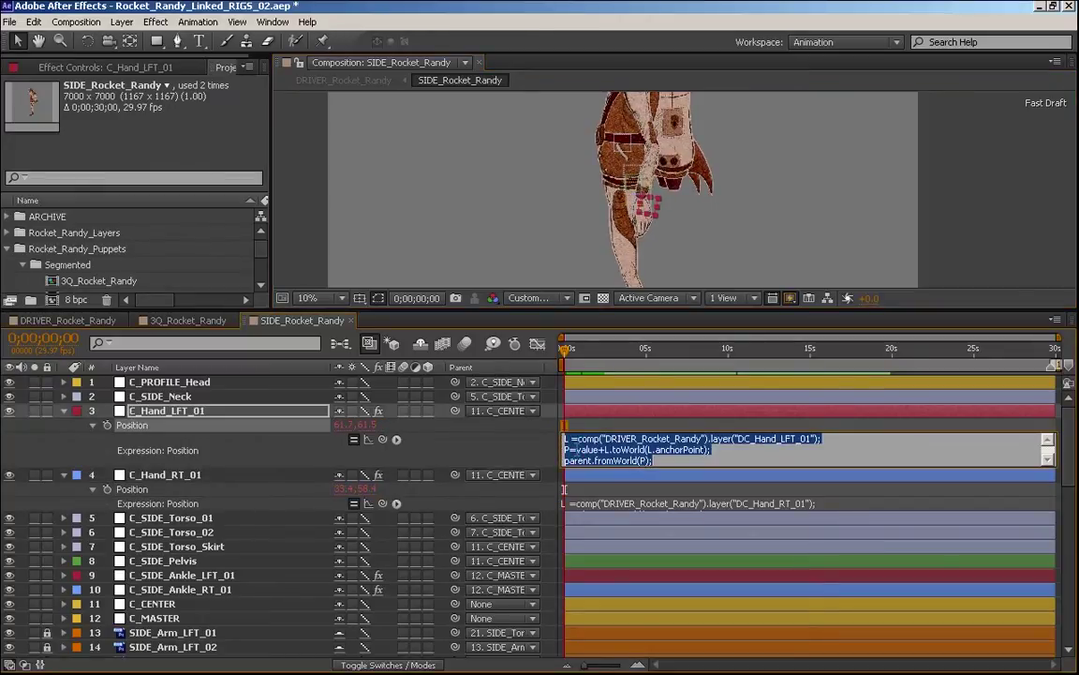
{"action": "double_click", "coordinate": [586, 449]}
{"action": "left_click", "coordinate": [645, 211]}
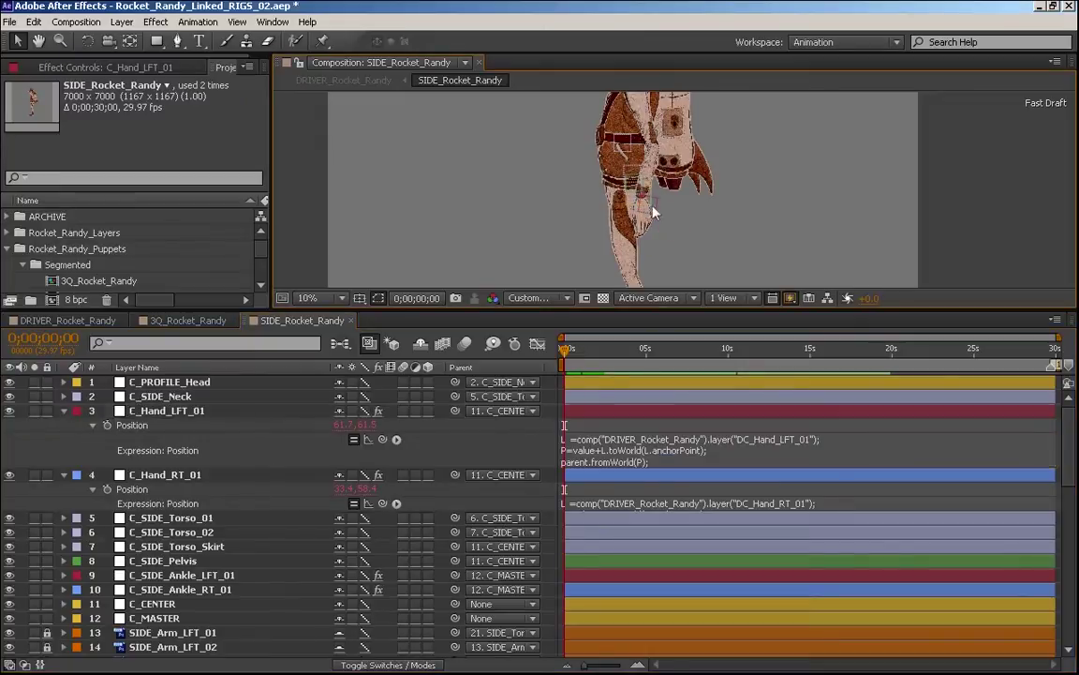
{"action": "left_click", "coordinate": [648, 207]}
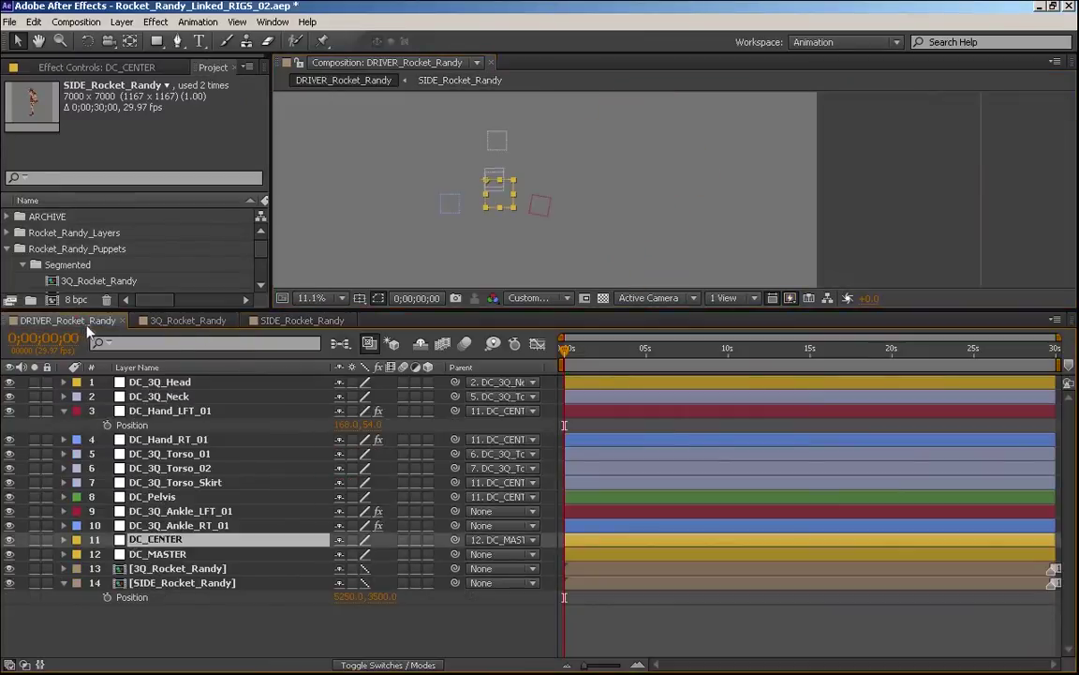
- Try moving DC_Hand_LFT_01 and DC_Hand_RT_01 in DRIVER_Rocket_Randy to check how both puppets' arms follow, undoing the test moves
{"action": "left_click", "coordinate": [69, 319]}
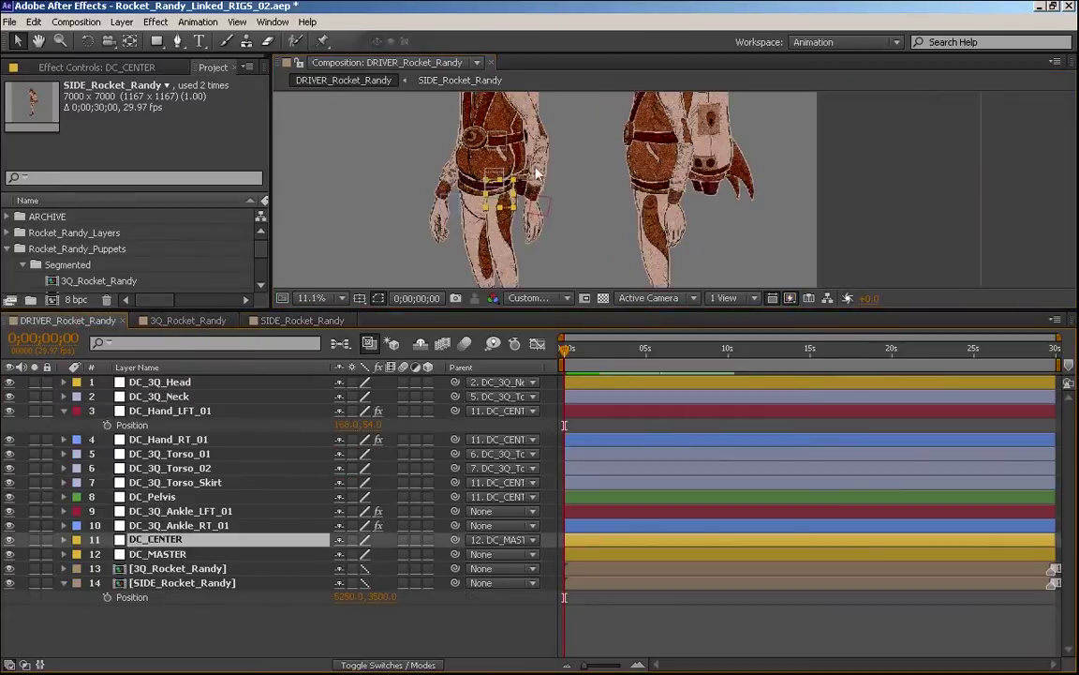
{"action": "left_click", "coordinate": [537, 207]}
{"action": "left_click_drag", "start_coordinate": [539, 207], "coordinate": [572, 191]}
{"action": "left_click", "coordinate": [446, 204]}
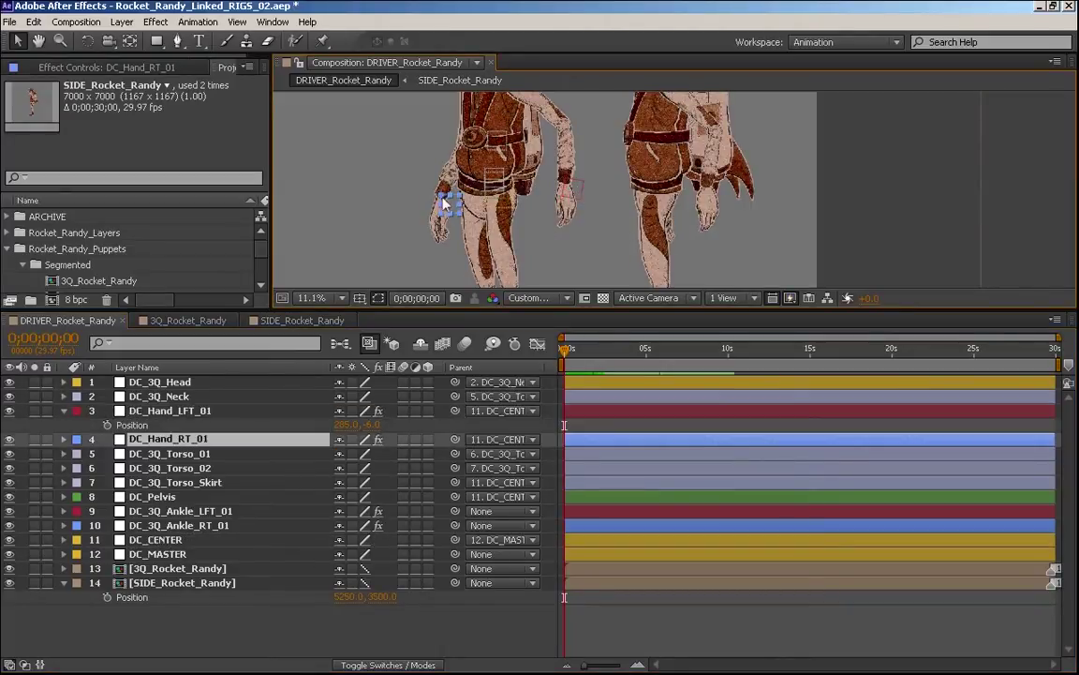
{"action": "left_click_drag", "start_coordinate": [429, 202], "coordinate": [378, 182]}
{"action": "left_click_drag", "start_coordinate": [631, 206], "coordinate": [607, 245]}
{"action": "key", "text": "ctrl+z"}
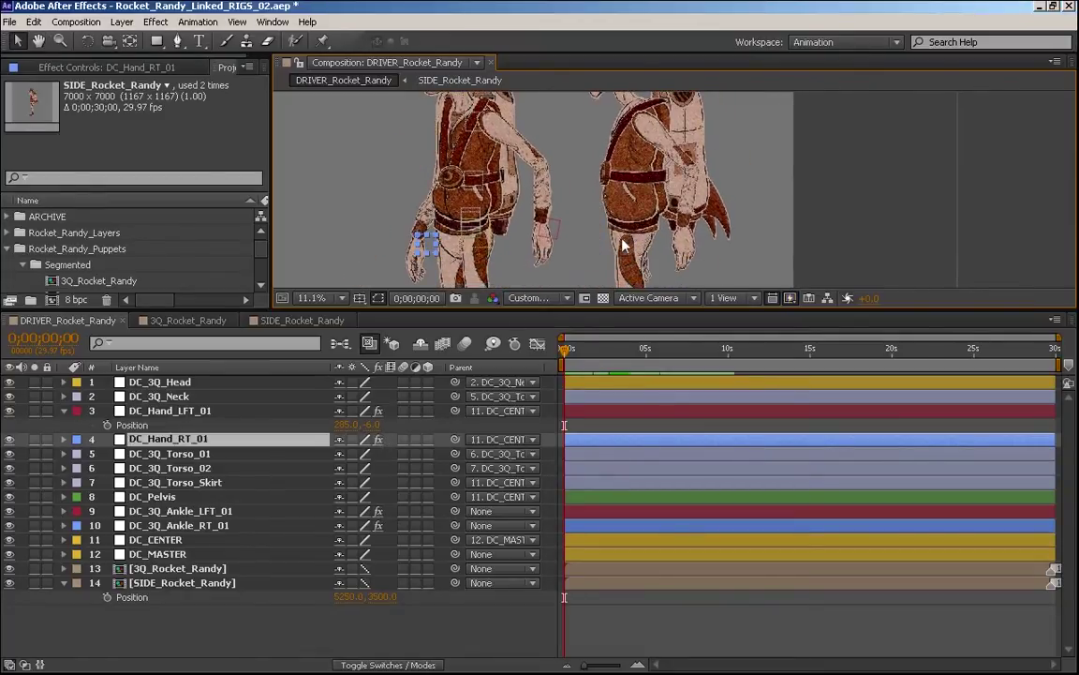
{"action": "key", "text": "ctrl+z"}
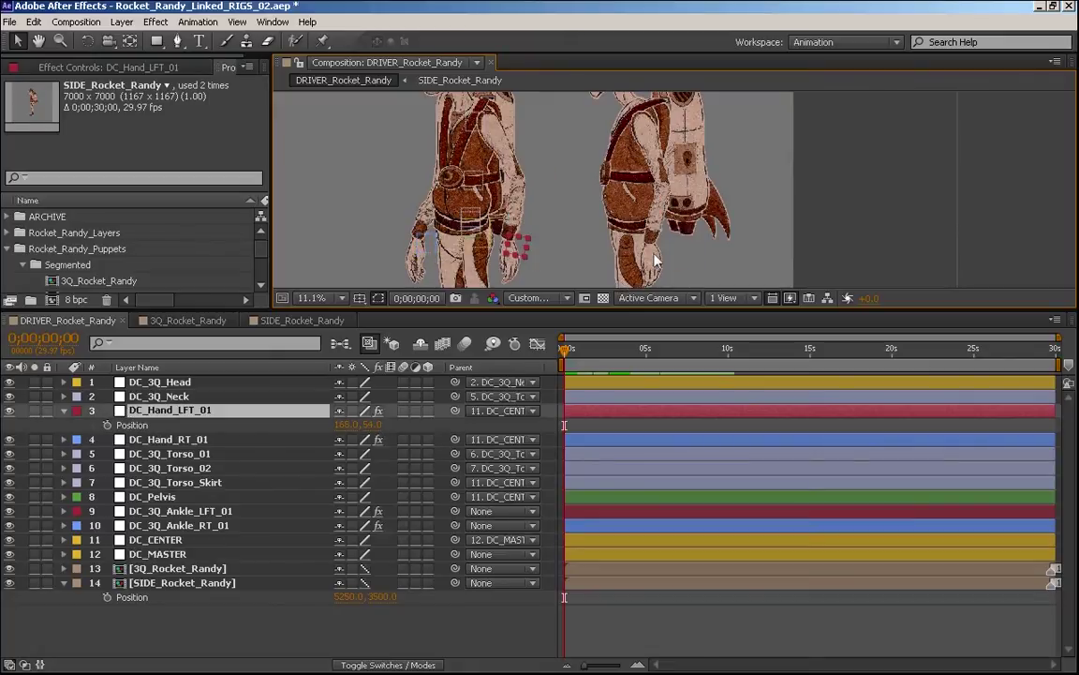
- Copy the Rotation expression of C_Hand_LFT_01 in SIDE_Rocket_Randy
{"action": "left_click", "coordinate": [298, 321]}
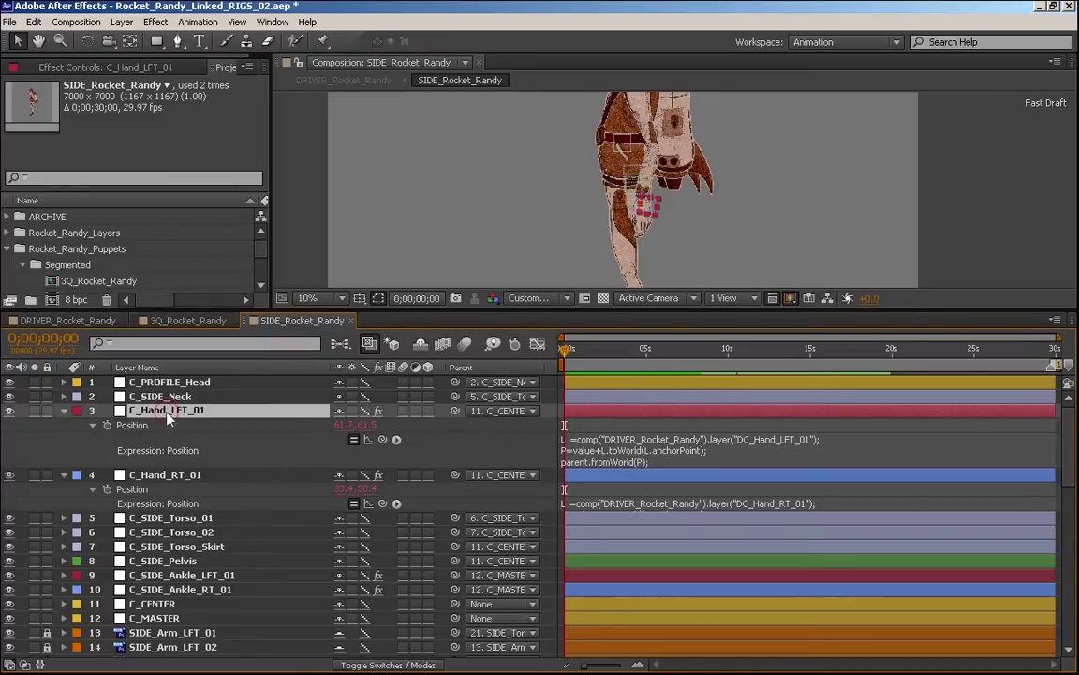
{"action": "key", "text": "r"}
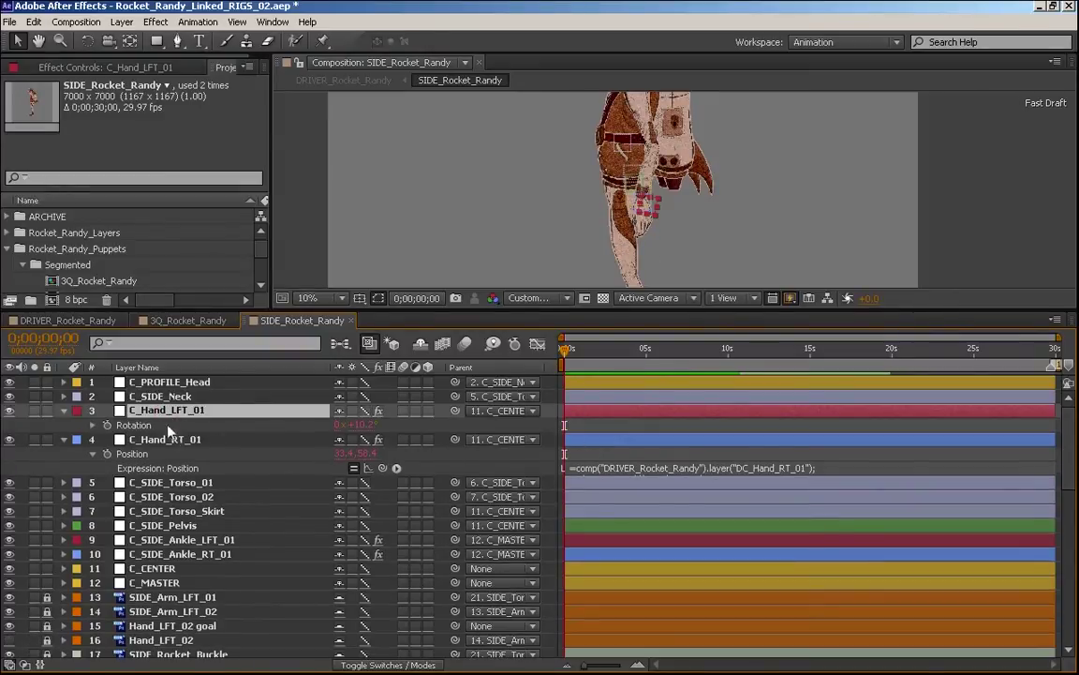
{"action": "key", "text": "e"}
{"action": "key", "text": "e"}
{"action": "left_click", "coordinate": [604, 494]}
{"action": "key", "text": "ctrl+c"}
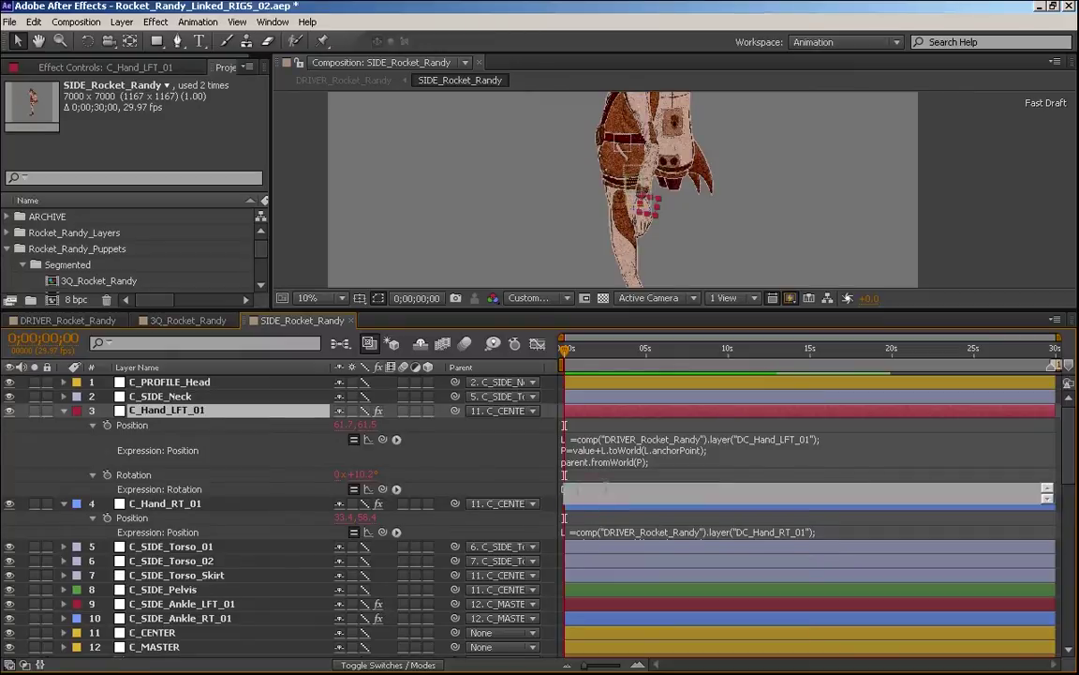
- Apply the copied expression to C_Hand_RT_01's Rotation in SIDE_Rocket_Randy, changing its layer reference to DC_Hand_RT_01
{"action": "left_click", "coordinate": [164, 513]}
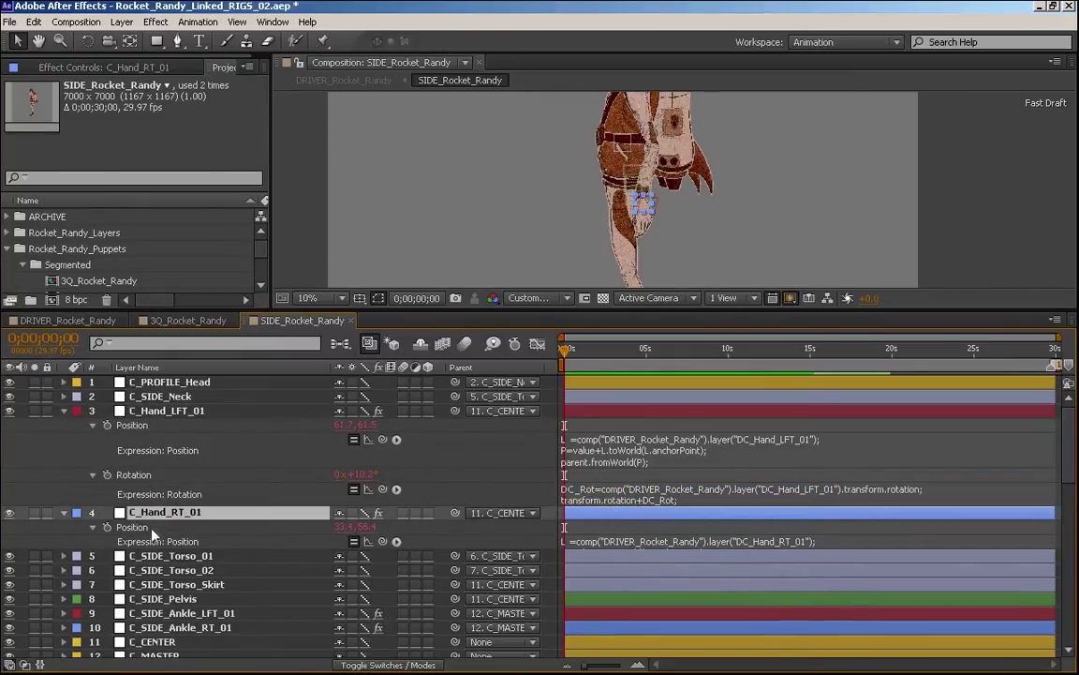
{"action": "key", "text": "r"}
{"action": "left_click", "coordinate": [107, 527], "text": "alt"}
{"action": "key", "text": "ctrl+v"}
{"action": "left_click_drag", "start_coordinate": [666, 547], "coordinate": [663, 579]}
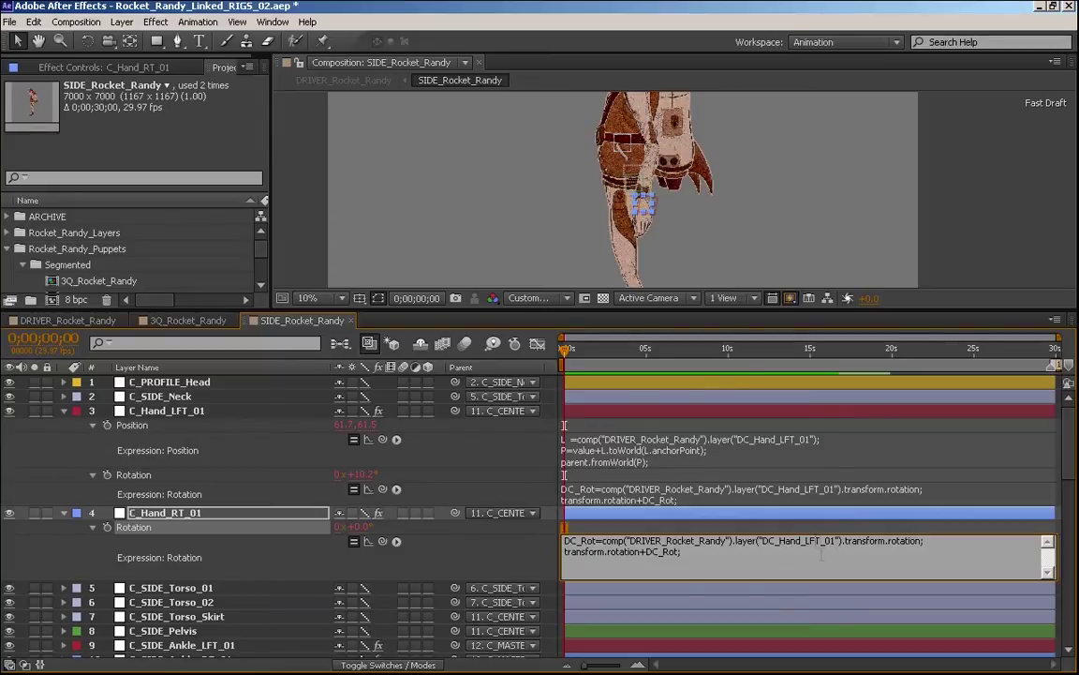
{"action": "key", "text": "BackSpace"}
{"action": "key", "text": "BackSpace"}
{"action": "type", "text": "R"}
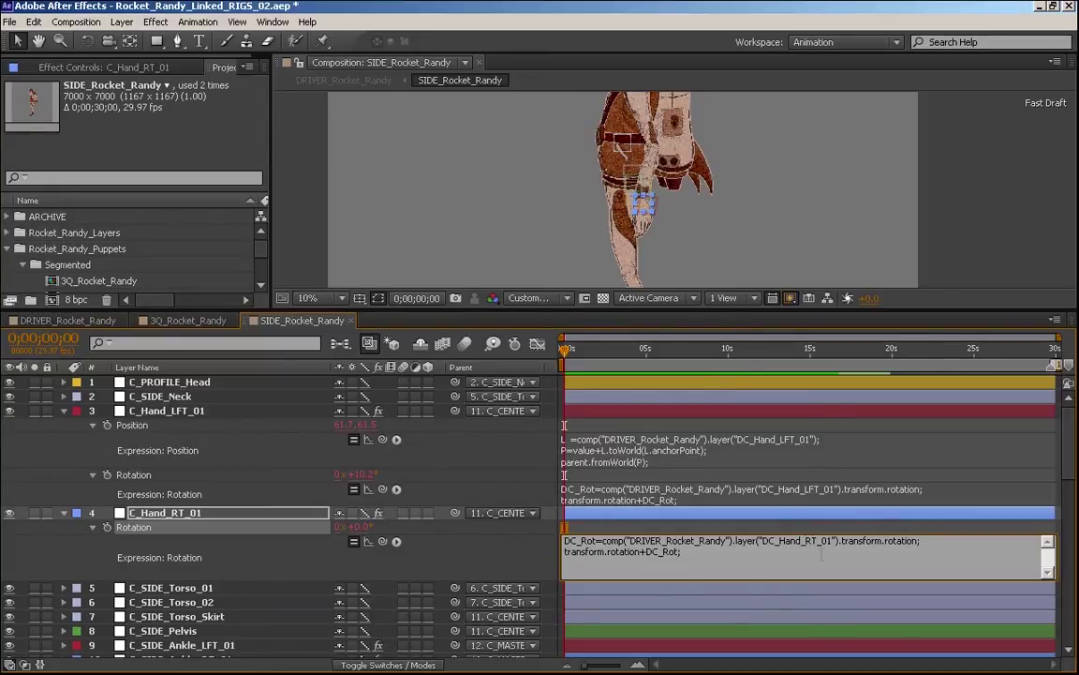
{"action": "left_click", "coordinate": [884, 518]}
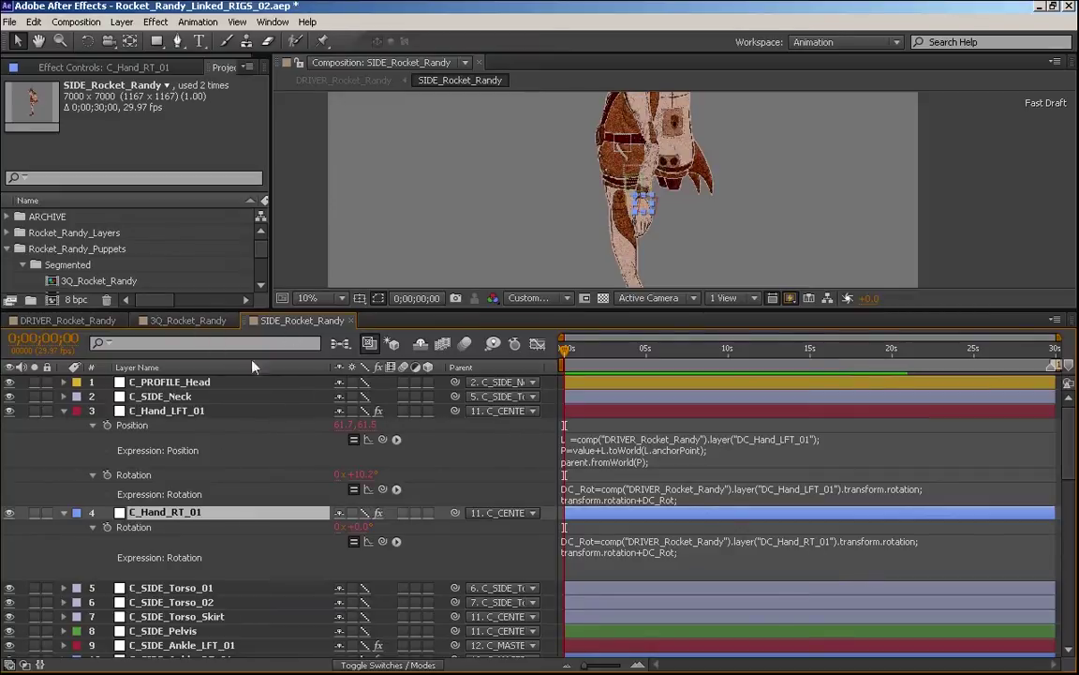
- Copy C_Hand_RT_01's Rotation expression from SIDE_Rocket_Randy and apply it to C_Hand_RT_01's Rotation in 3Q_Rocket_Randy
{"action": "left_click", "coordinate": [740, 546]}
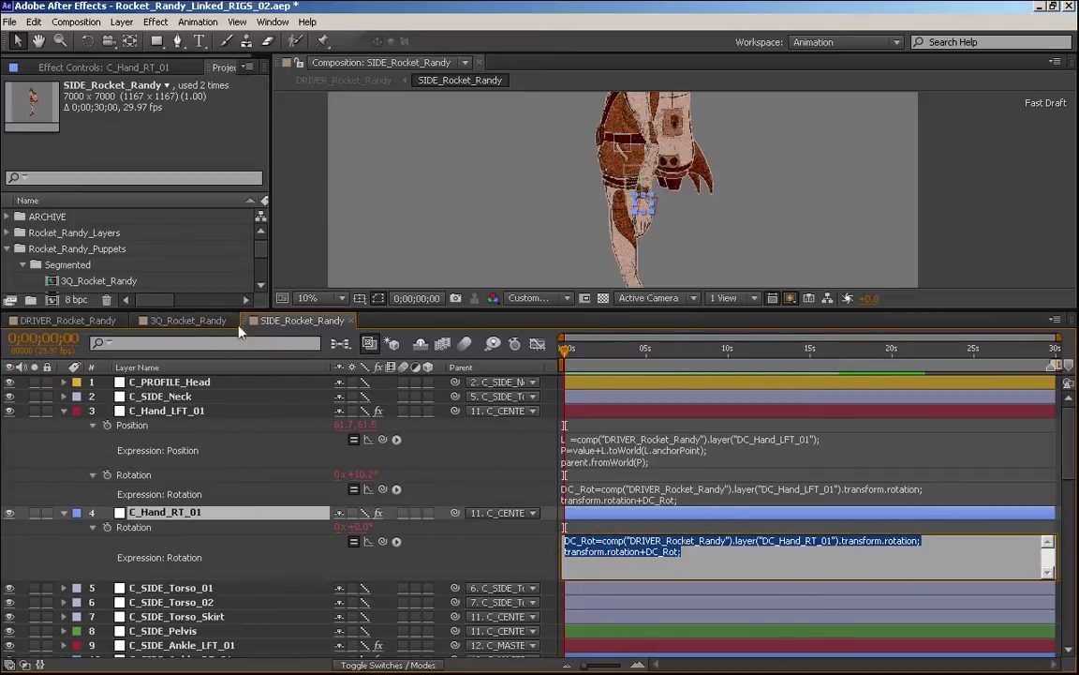
{"action": "left_click", "coordinate": [187, 320]}
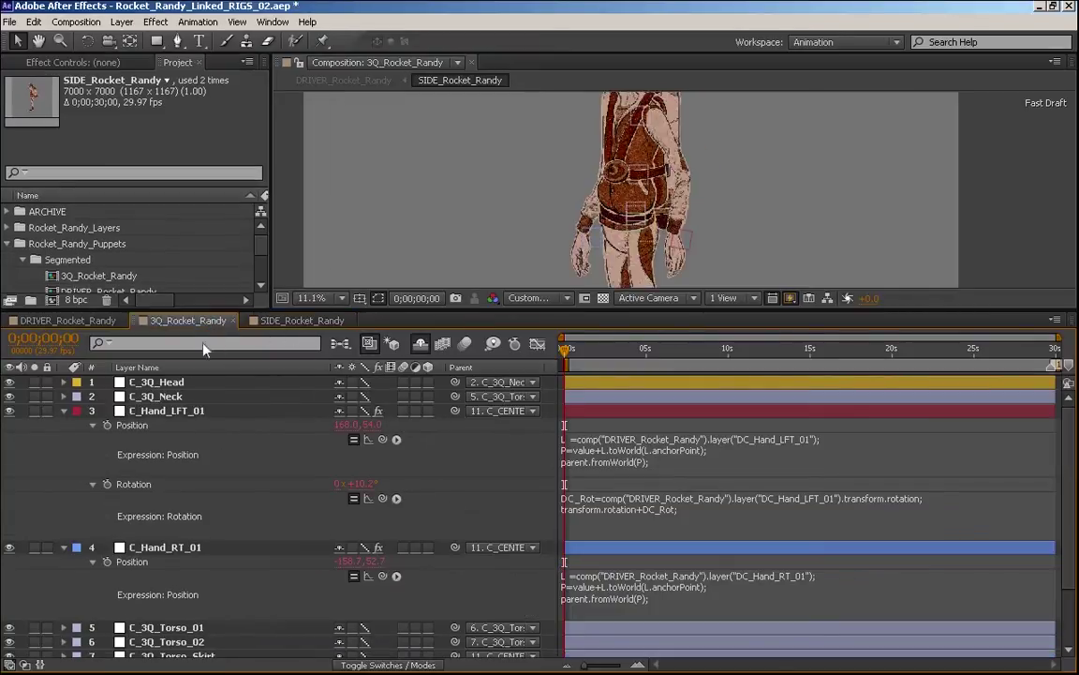
{"action": "left_click", "coordinate": [186, 549]}
{"action": "key", "text": "r"}
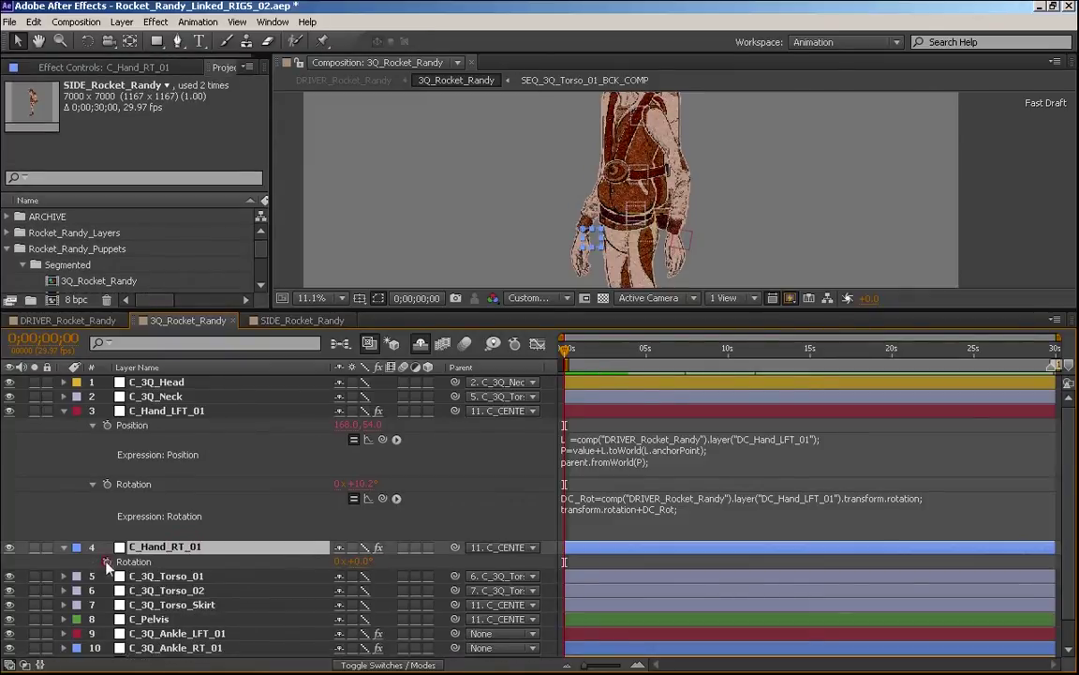
{"action": "left_click", "coordinate": [108, 562], "text": "alt"}
{"action": "type", "text": "transform.rotation+DC_Rot;"}
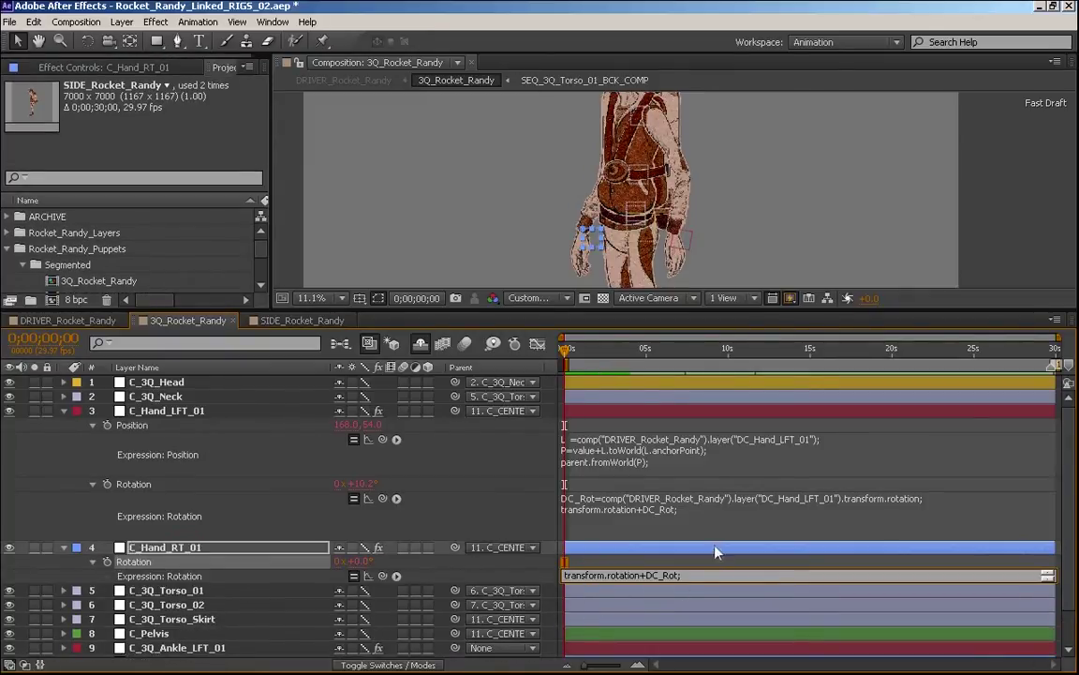
{"action": "left_click", "coordinate": [726, 551]}
- Try rotating DC_Hand_RT_01 in DRIVER_Rocket_Randy to check the linked hand rotation, undoing the test rotation
{"action": "left_click", "coordinate": [94, 321]}
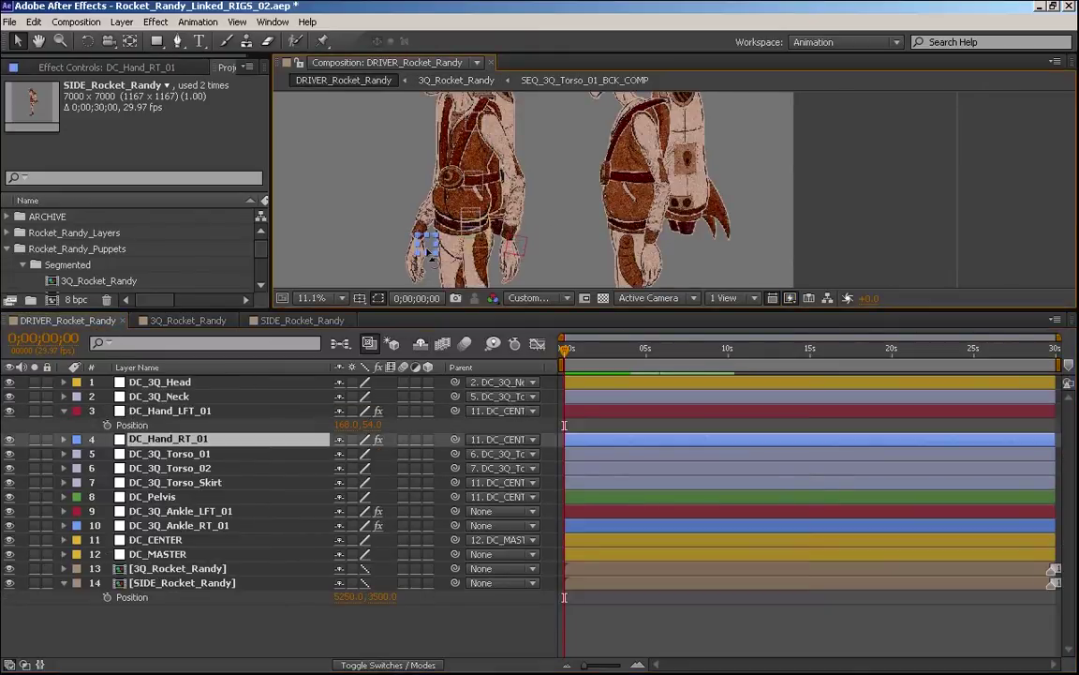
{"action": "key", "text": "w"}
{"action": "left_click_drag", "start_coordinate": [431, 257], "coordinate": [413, 265]}
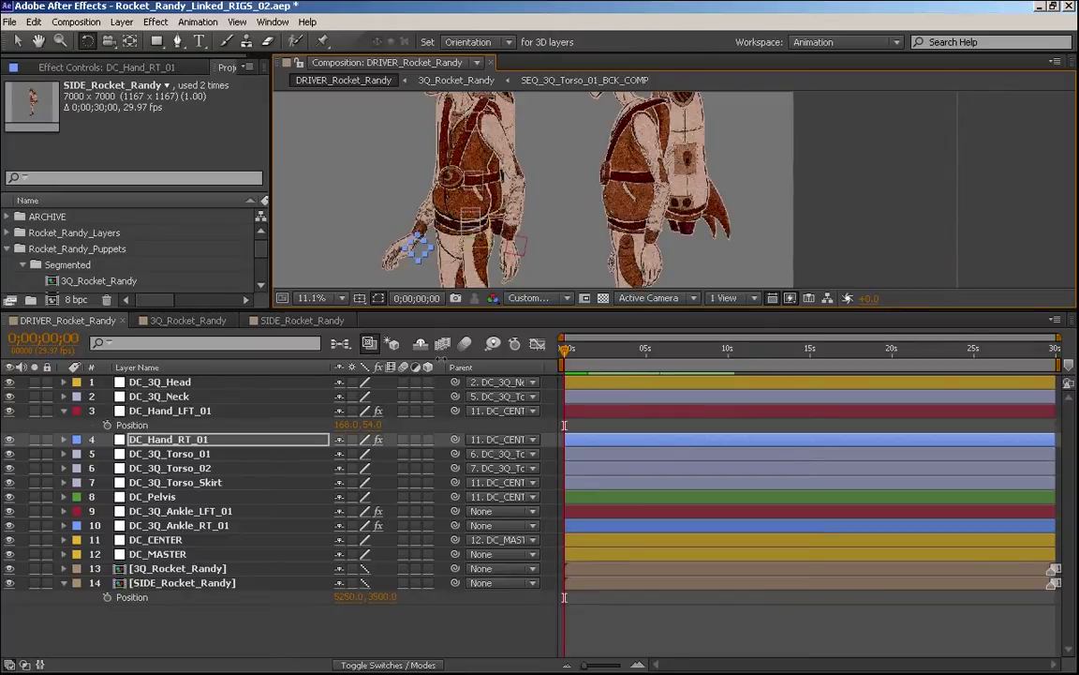
{"action": "key", "text": "ctrl+z"}
- Set DC_Hand_LFT_01's Rotation to 0° in DRIVER_Rocket_Randy
{"action": "left_click", "coordinate": [517, 247]}
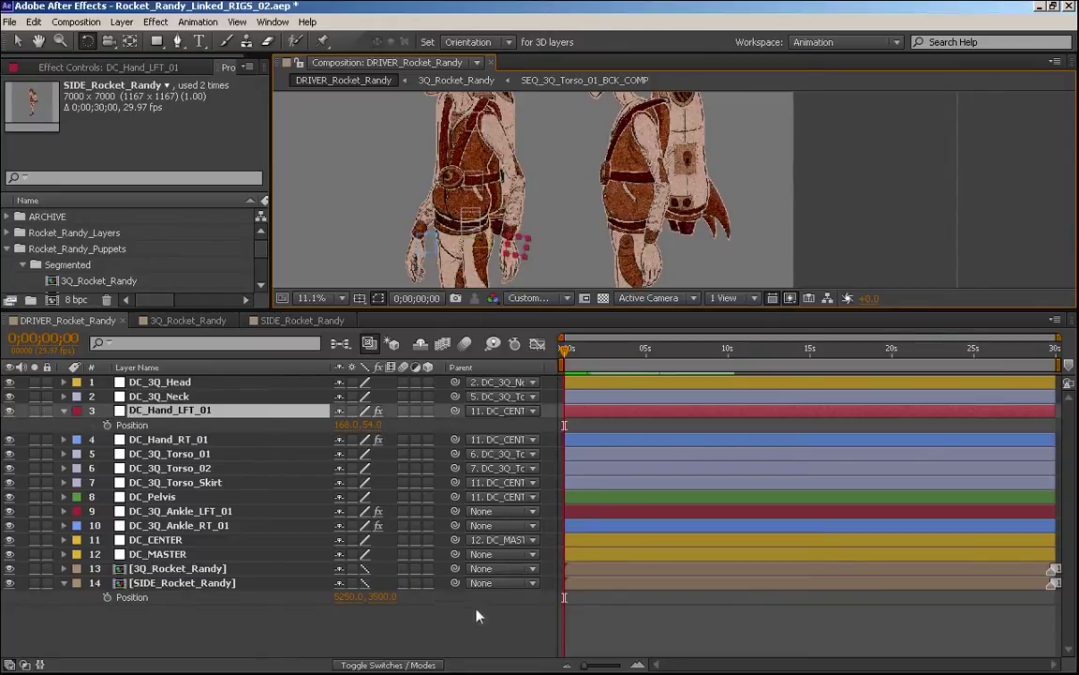
{"action": "key", "text": "r"}
{"action": "left_click", "coordinate": [366, 425]}
{"action": "type", "text": "0"}
{"action": "key", "text": "Return"}
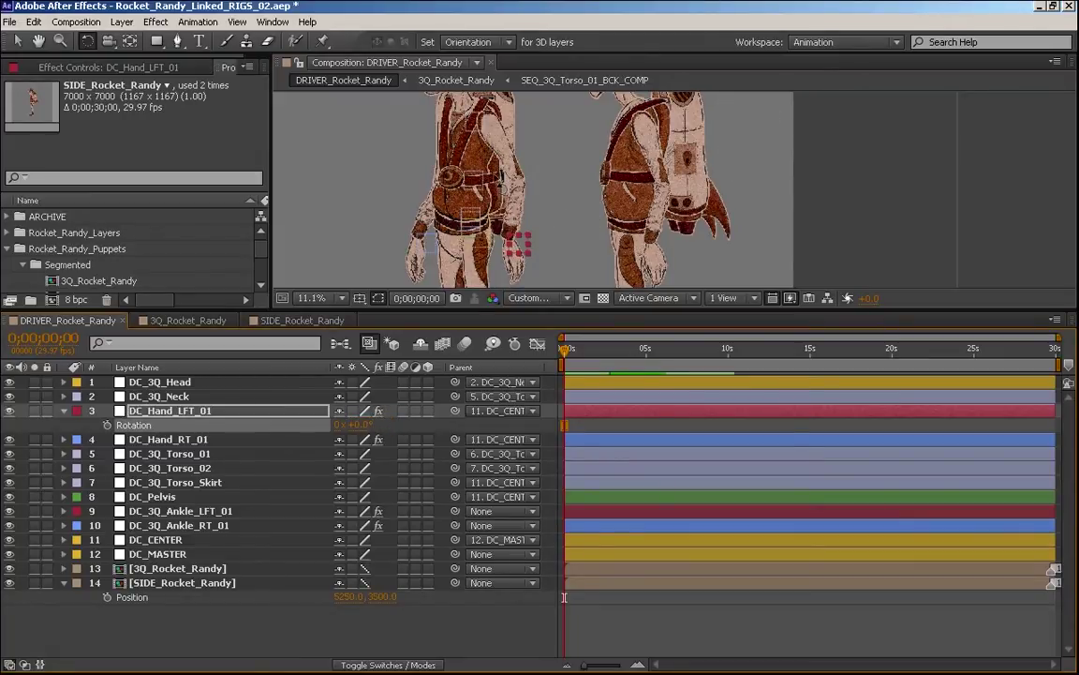
- Enlarge the composition view and try moving DC_Hand_LFT_01 to compare both puppets' arms, undoing the test move
{"action": "key", "text": "grave"}
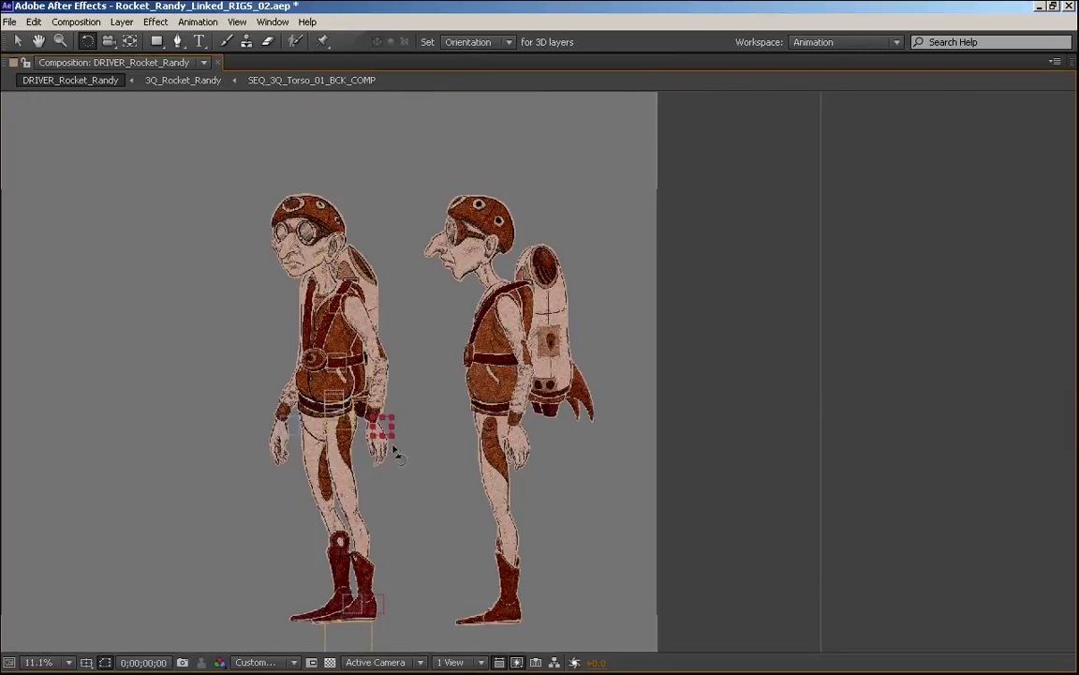
{"action": "key", "text": "v"}
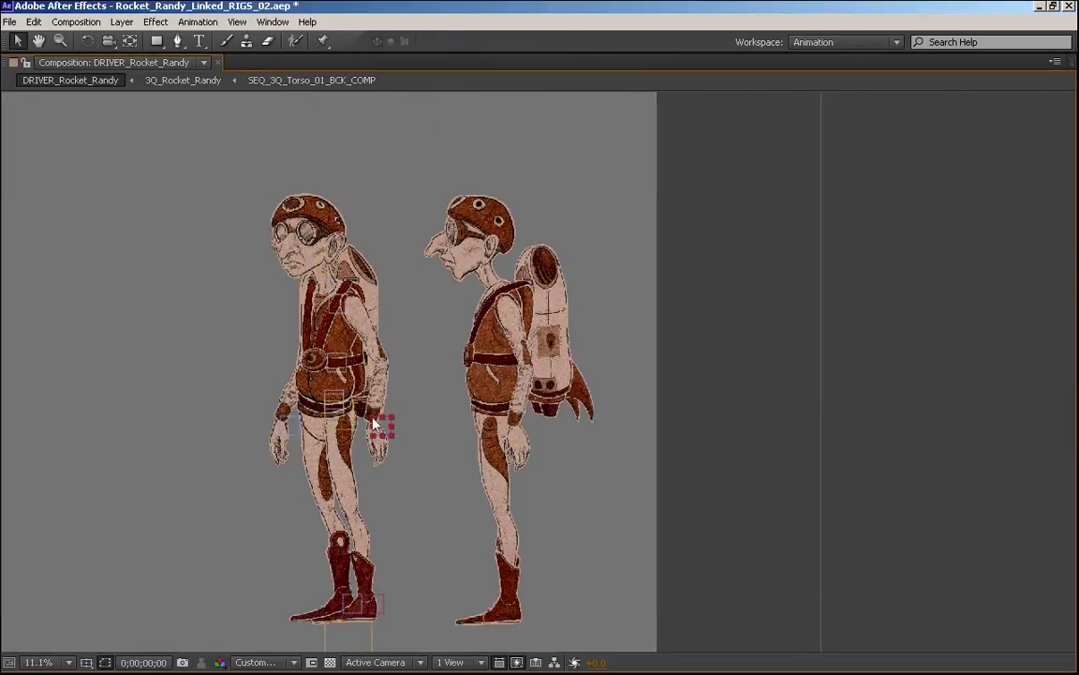
{"action": "left_click_drag", "start_coordinate": [372, 423], "coordinate": [391, 372]}
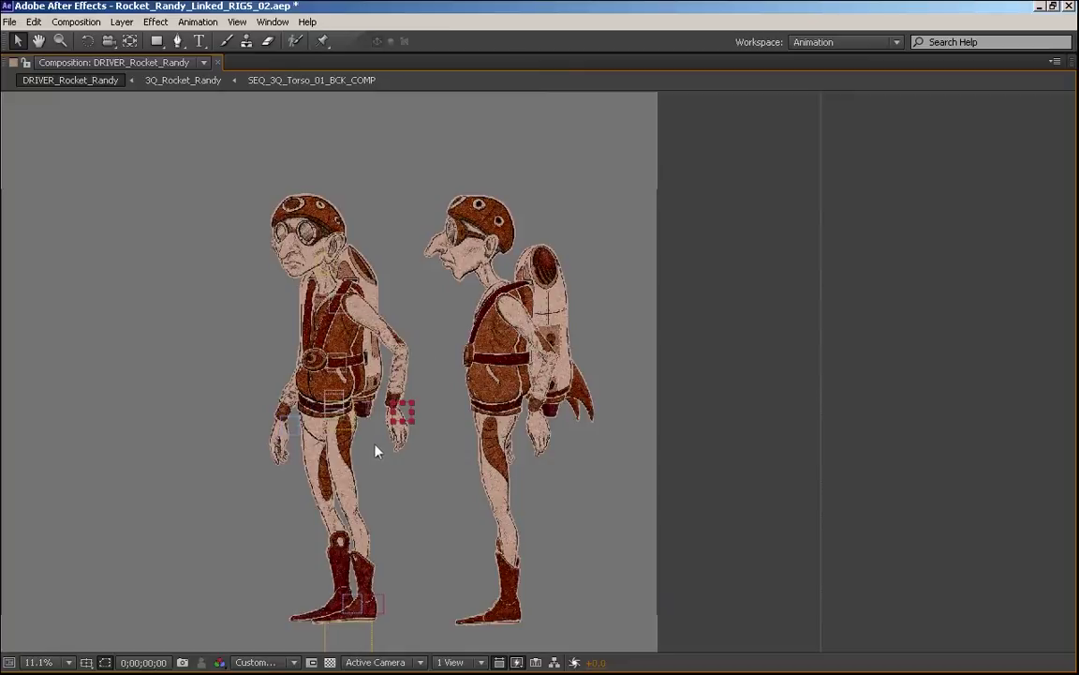
{"action": "key", "text": "ctrl+z"}
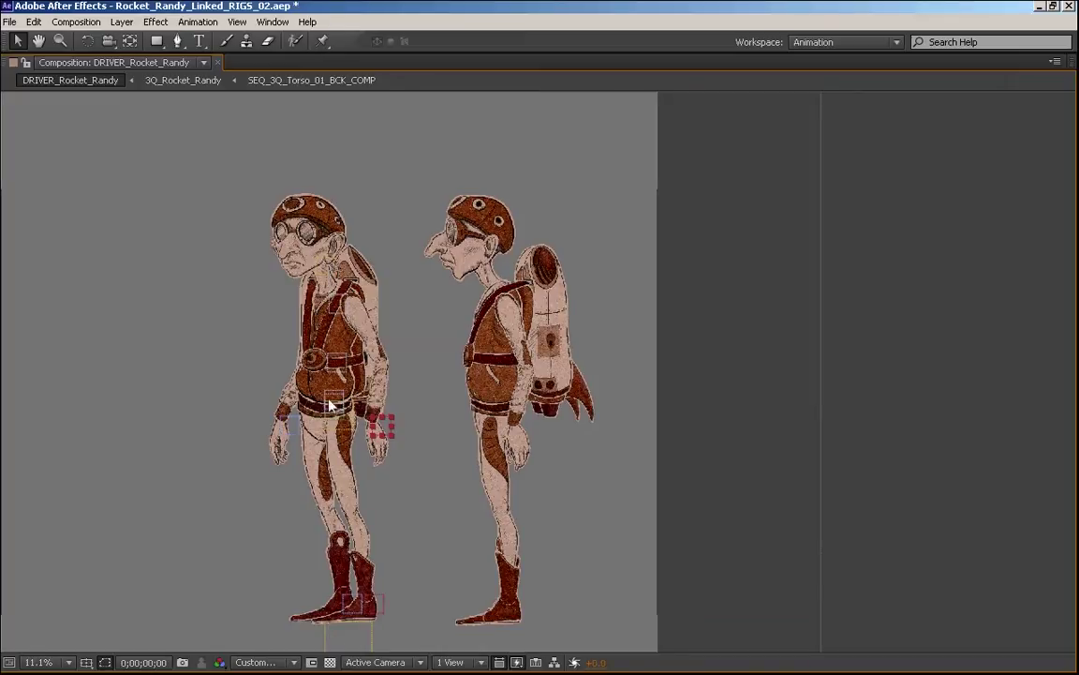
- Select DC_3Q_Head, save the project and restore the full panel layout
{"action": "left_click", "coordinate": [323, 267]}
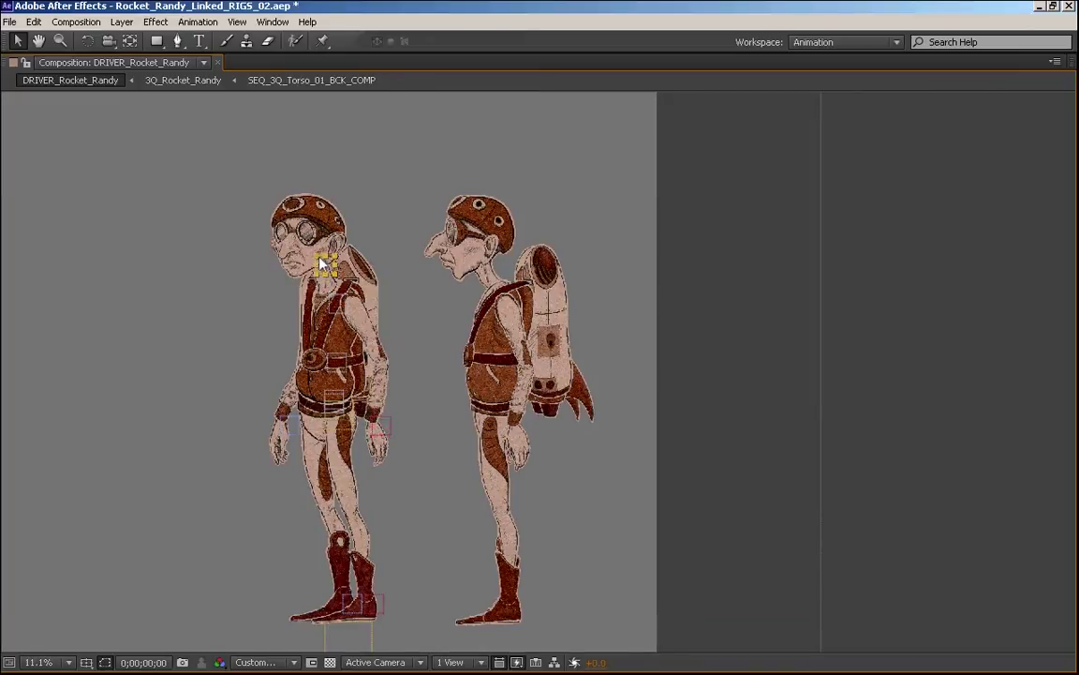
{"action": "left_click_drag", "start_coordinate": [321, 269], "coordinate": [282, 277]}
{"action": "key", "text": "ctrl+s"}
{"action": "key", "text": "grave"}
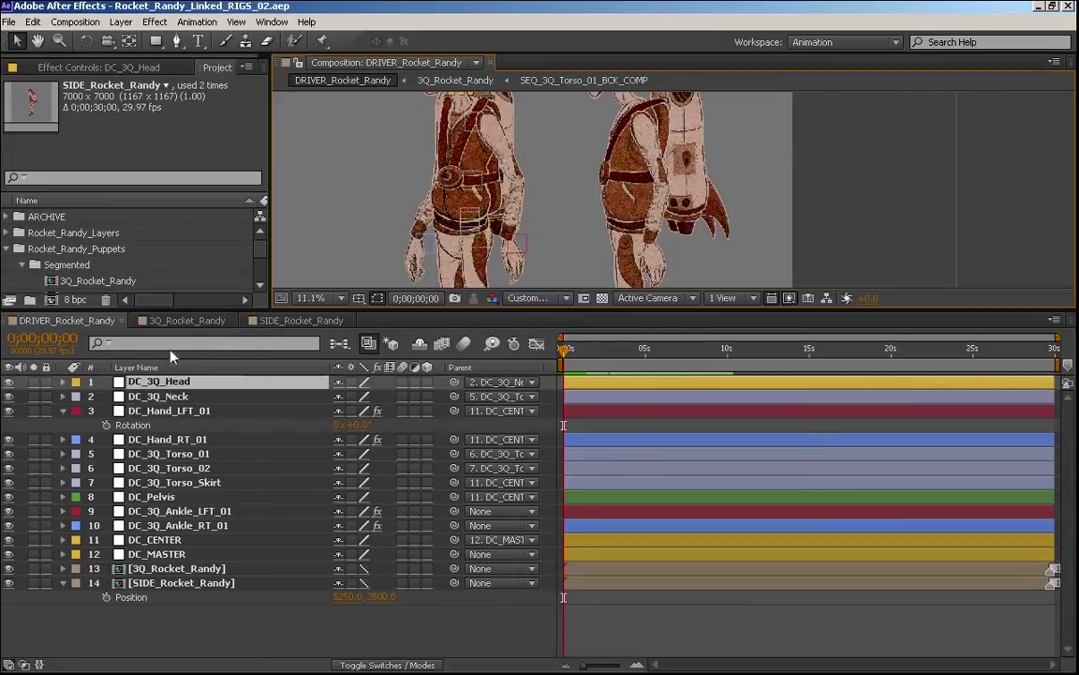
- Copy the Position expression of C_Hand_LFT_01 in 3Q_Rocket_Randy
{"action": "left_click_drag", "start_coordinate": [547, 259], "coordinate": [612, 143]}
{"action": "left_click_drag", "start_coordinate": [602, 240], "coordinate": [452, 202]}
{"action": "key", "text": "v"}
{"action": "left_click", "coordinate": [474, 140]}
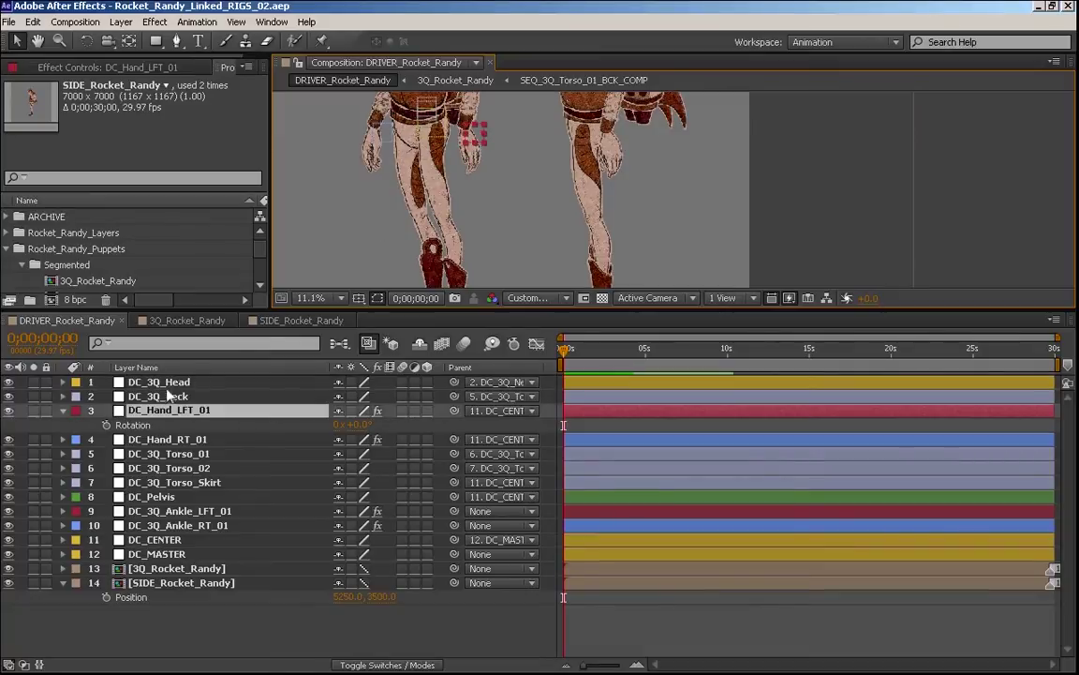
{"action": "left_click", "coordinate": [189, 321]}
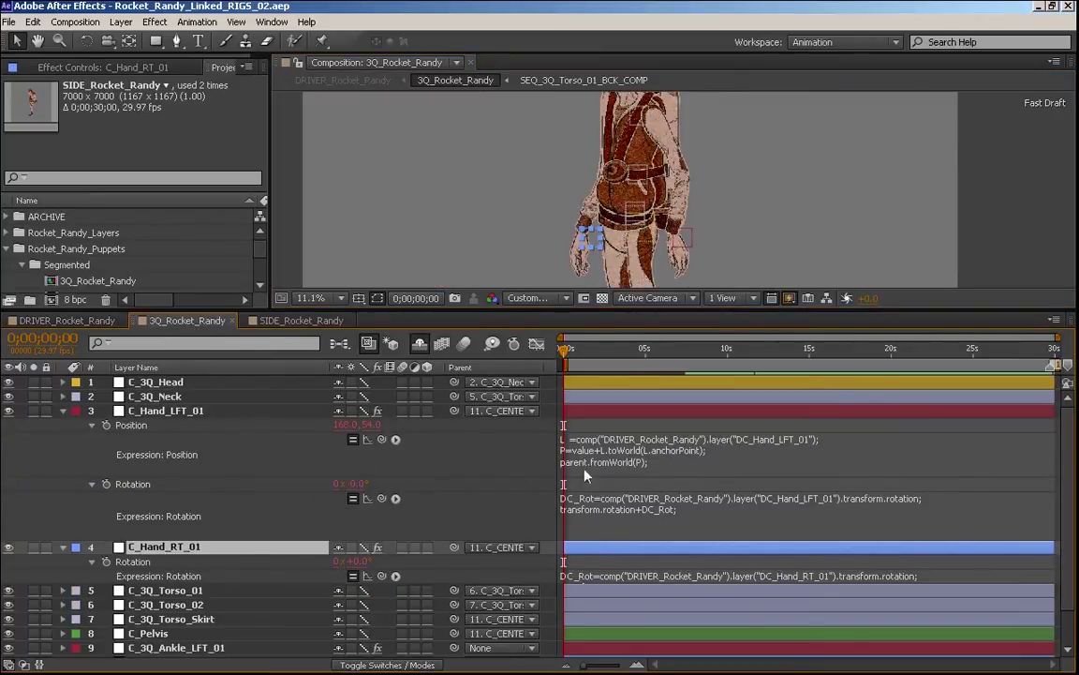
{"action": "left_click", "coordinate": [589, 475]}
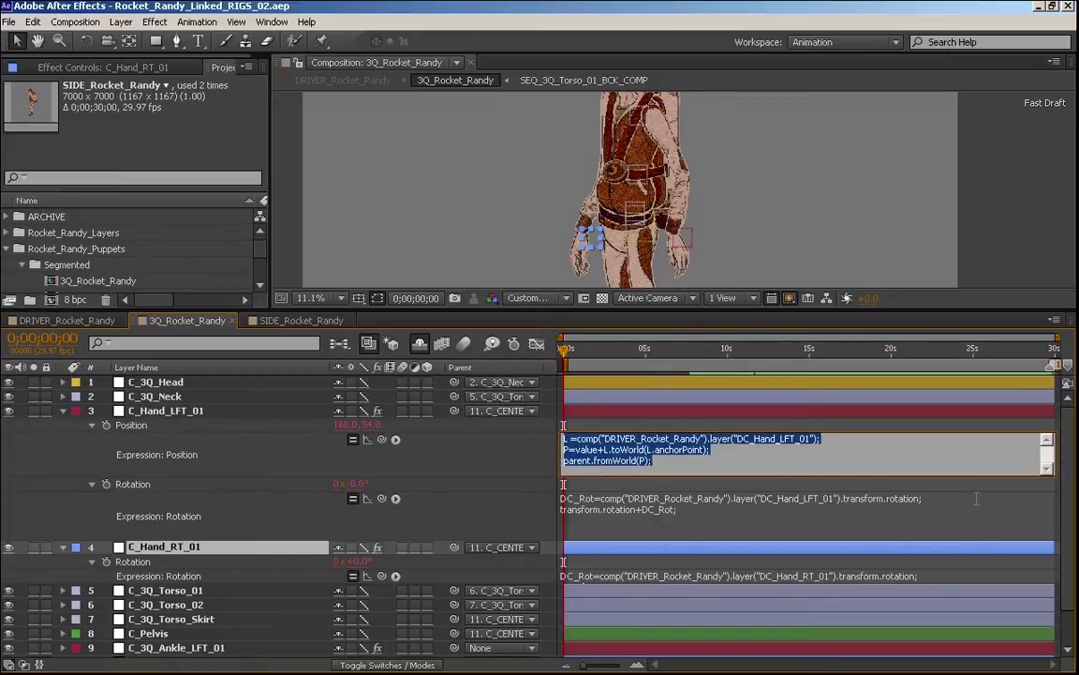
{"action": "left_click", "coordinate": [960, 527]}
- Apply the copied Position expression to C_3Q_Ankle_LFT_01's Position in 3Q_Rocket_Randy
{"action": "scroll", "coordinate": [963, 534], "scroll_direction": "down", "scroll_amount": 1}
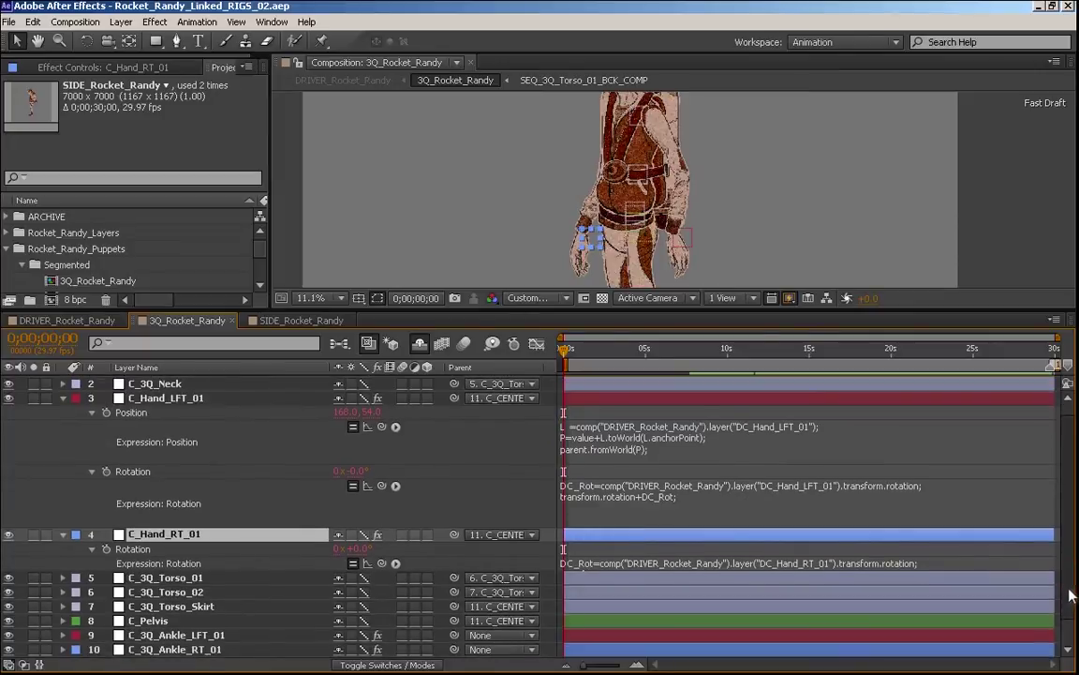
{"action": "scroll", "coordinate": [1064, 614], "scroll_direction": "down", "scroll_amount": 1}
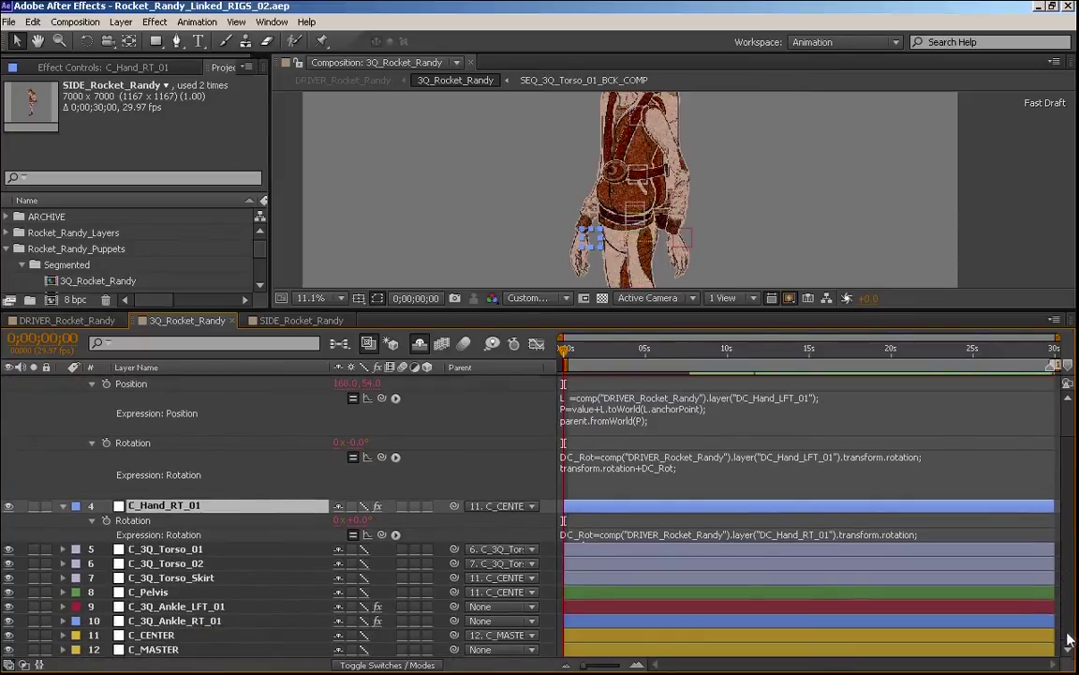
{"action": "left_click", "coordinate": [208, 607]}
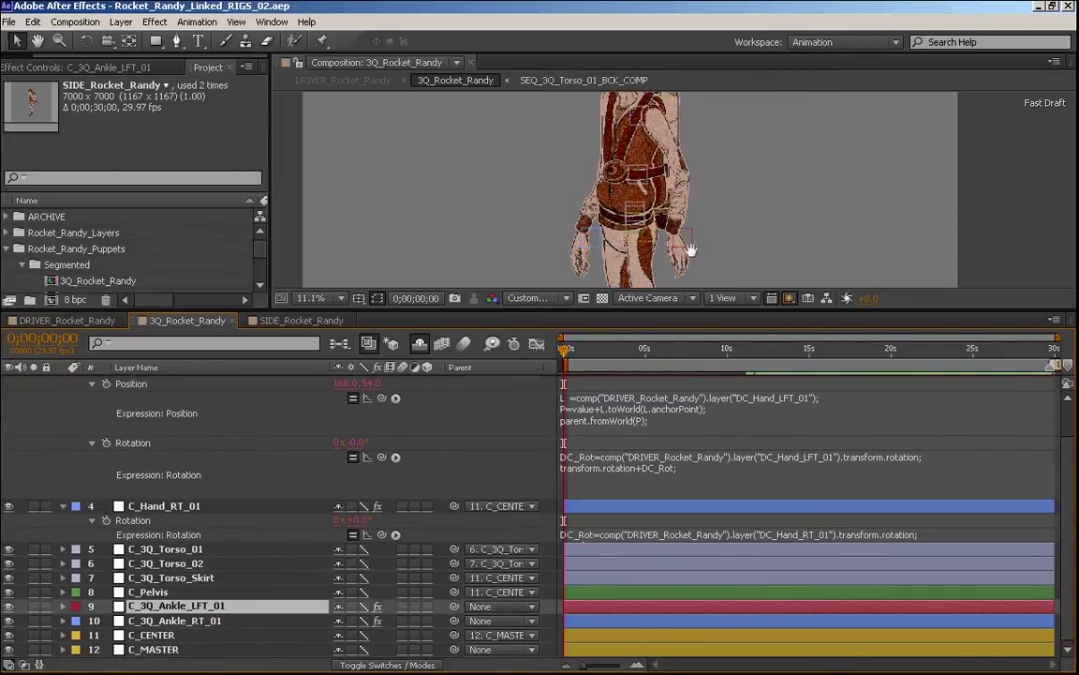
{"action": "left_click_drag", "start_coordinate": [691, 253], "coordinate": [708, 176]}
{"action": "left_click_drag", "start_coordinate": [732, 258], "coordinate": [699, 175]}
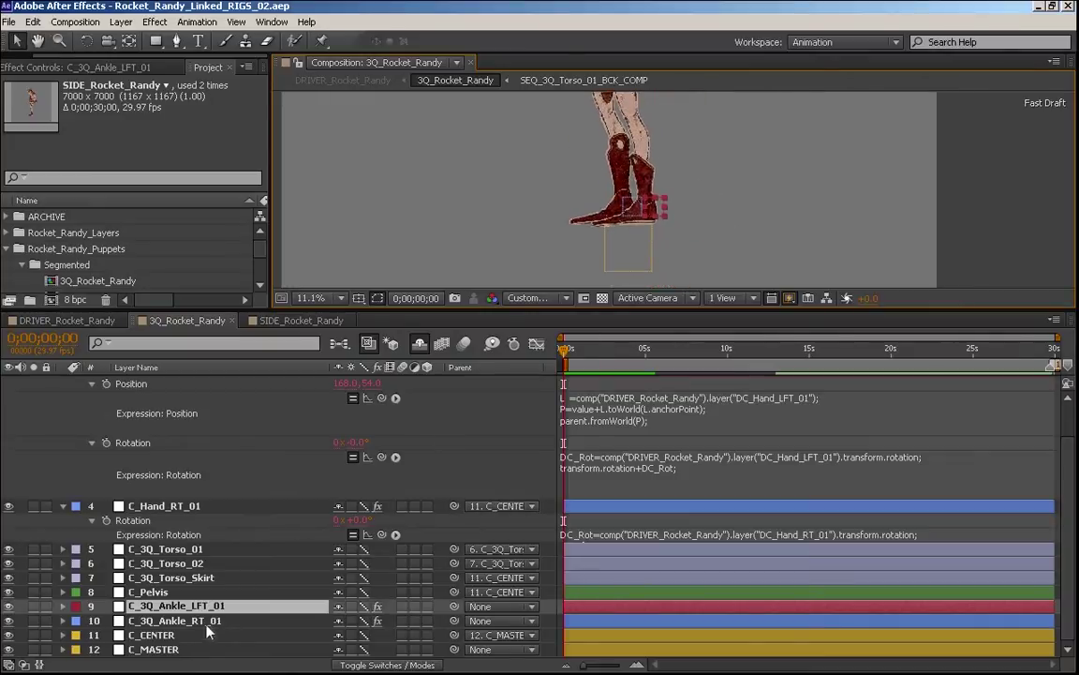
{"action": "key", "text": "p"}
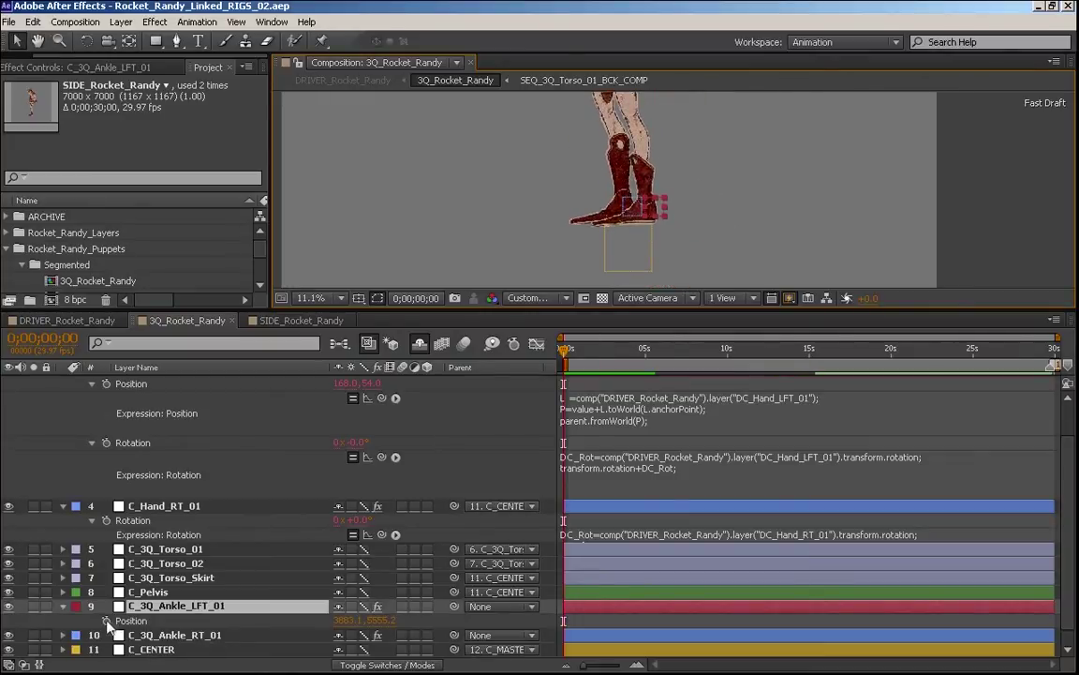
{"action": "left_click", "coordinate": [106, 620], "text": "alt"}
{"action": "key", "text": "ctrl+v"}
- Try to point C_3Q_Ankle_LFT_01's Position expression to DC_Ankle_LFT_01 by replacing Hand with Ankle in the layer name
{"action": "key", "text": "Up"}
{"action": "key", "text": "Up"}
{"action": "key", "text": "Right"}
{"action": "key", "text": "Right"}
{"action": "key", "text": "Right"}
{"action": "key", "text": "Right"}
{"action": "key", "text": "Right"}
{"action": "key", "text": "Right"}
{"action": "key", "text": "Right"}
{"action": "key", "text": "Right"}
{"action": "key", "text": "Right"}
{"action": "key", "text": "Right"}
{"action": "key", "text": "Right"}
{"action": "key", "text": "Right"}
{"action": "key", "text": "Right"}
{"action": "key", "text": "Right"}
{"action": "key", "text": "Right"}
{"action": "key", "text": "Right"}
{"action": "key", "text": "Right"}
{"action": "key", "text": "Right"}
{"action": "key", "text": "Right"}
{"action": "key", "text": "Right"}
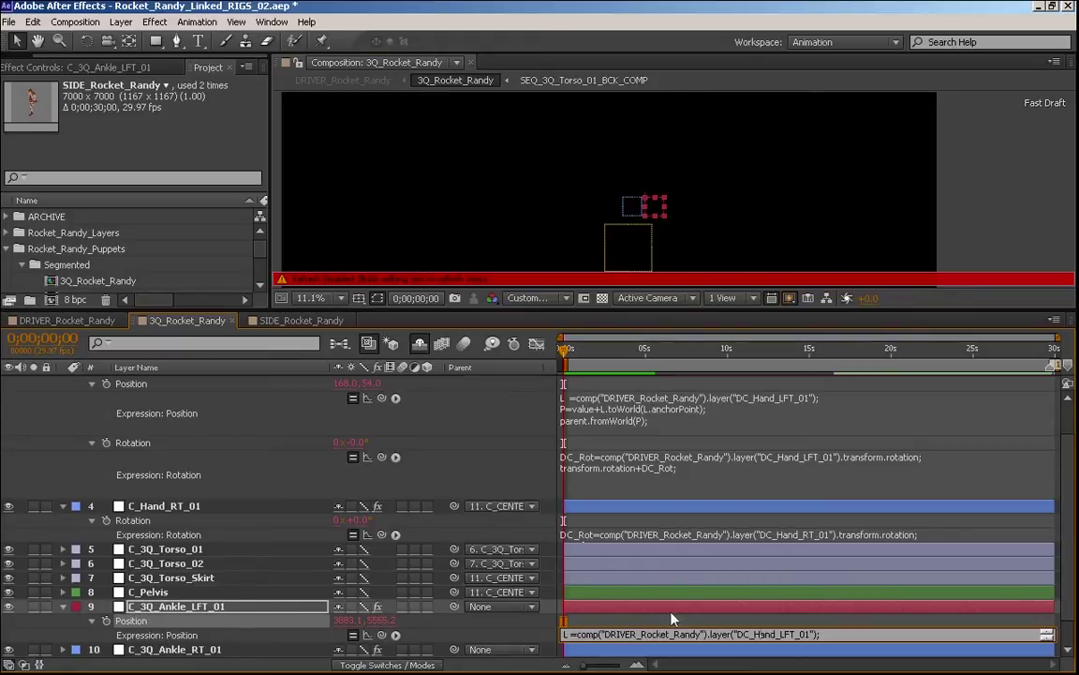
{"action": "key", "text": "shift+Right"}
{"action": "key", "text": "shift+Right"}
{"action": "key", "text": "shift+Right"}
{"action": "key", "text": "shift+Right"}
{"action": "type", "text": "Ankle"}
{"action": "left_click", "coordinate": [883, 607]}
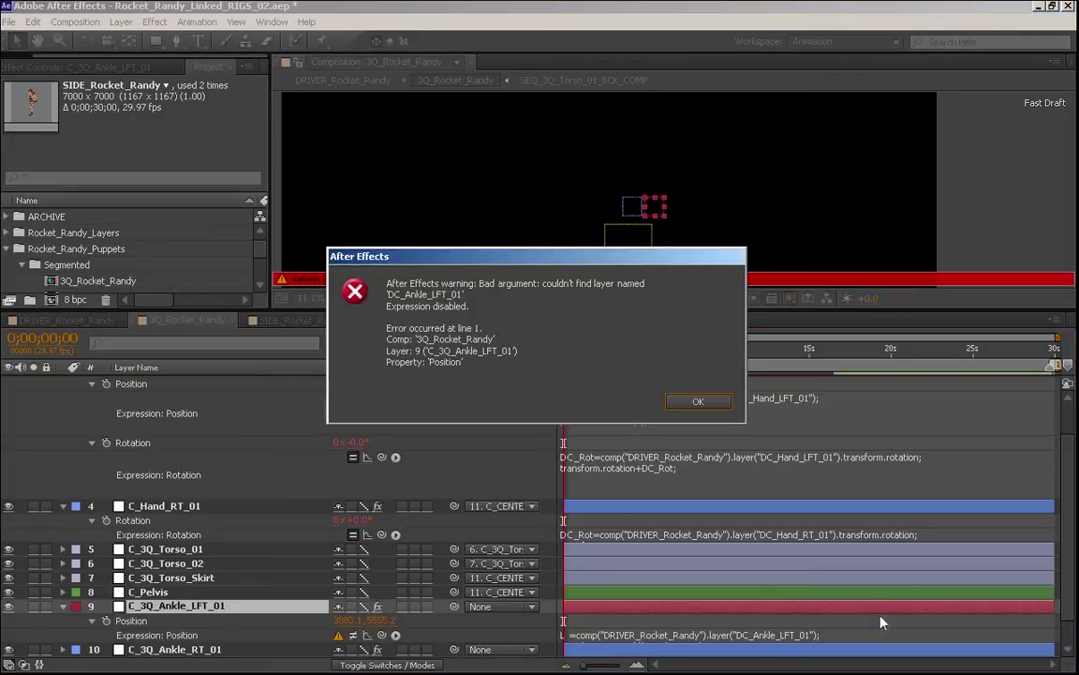
- Correct the layer name in C_3Q_Ankle_LFT_01's Position expression to DC_3Q_Ankle_LFT_01
{"action": "left_click", "coordinate": [678, 405]}
{"action": "left_click", "coordinate": [755, 611]}
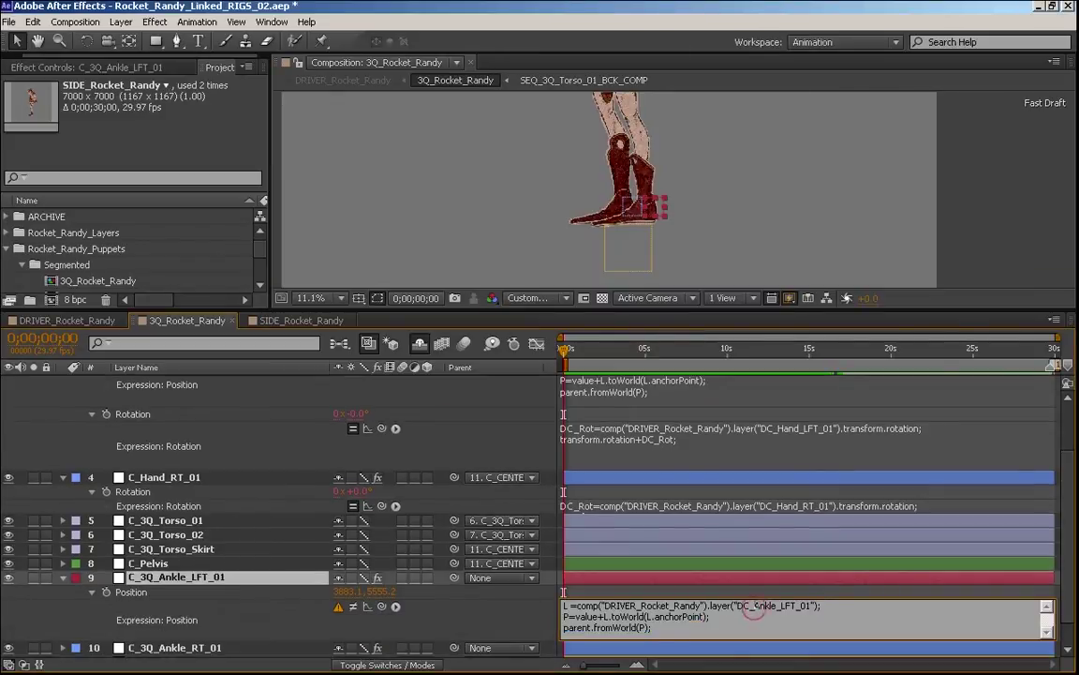
{"action": "type", "text": "3Q_"}
{"action": "left_click", "coordinate": [867, 586]}
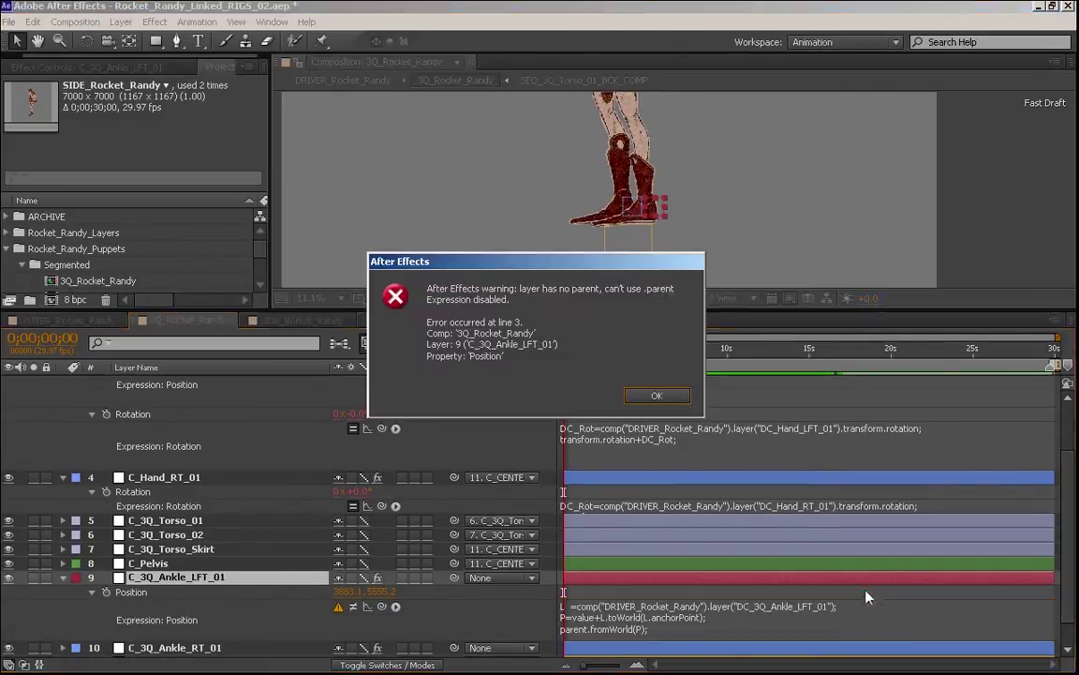
{"action": "left_click", "coordinate": [649, 393]}
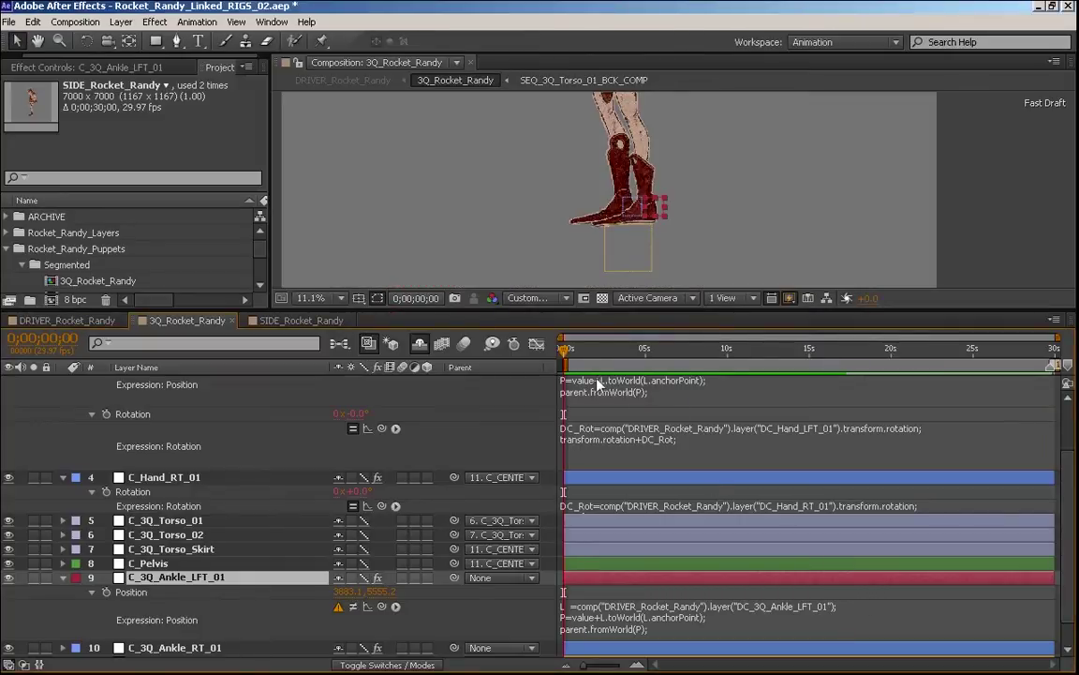
- Dock the 3Q_Rocket_Randy timeline in its own panel beneath the DRIVER_Rocket_Randy and SIDE_Rocket_Randy timelines, with the expression's comp and layer reference selected
{"action": "left_click", "coordinate": [694, 609]}
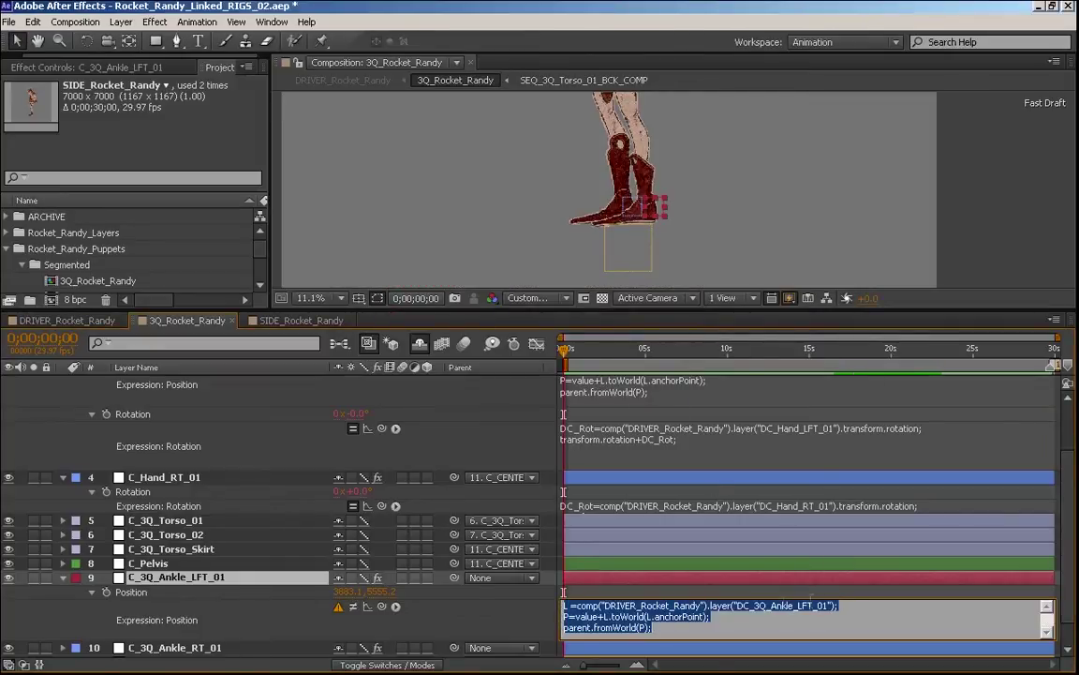
{"action": "left_click_drag", "start_coordinate": [838, 606], "coordinate": [589, 605]}
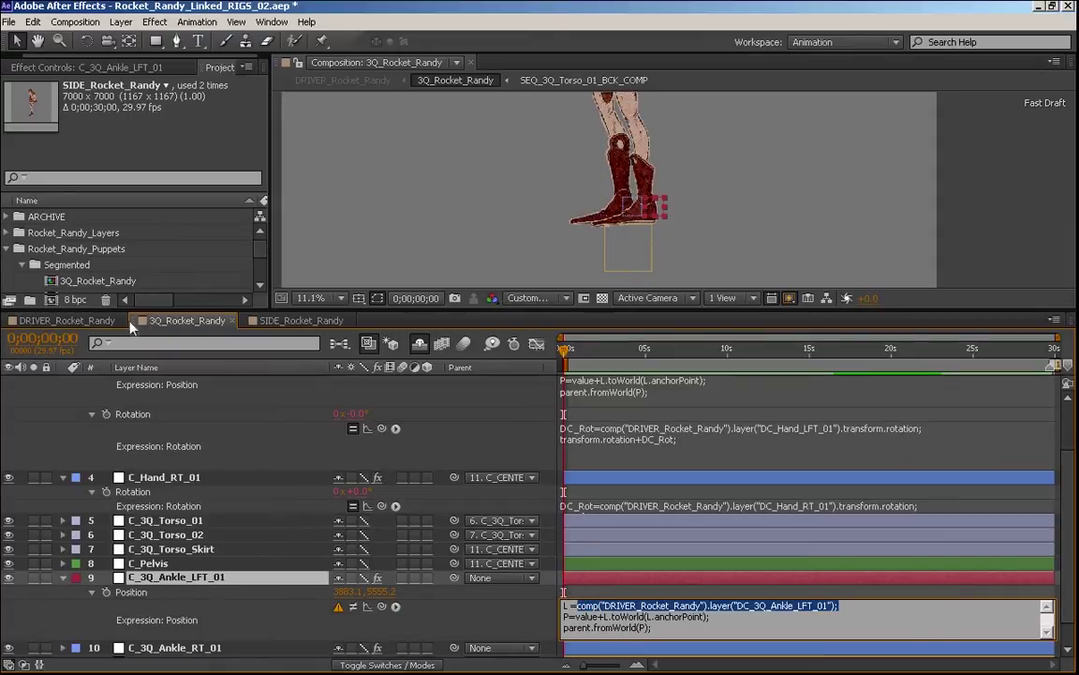
{"action": "left_click", "coordinate": [139, 358]}
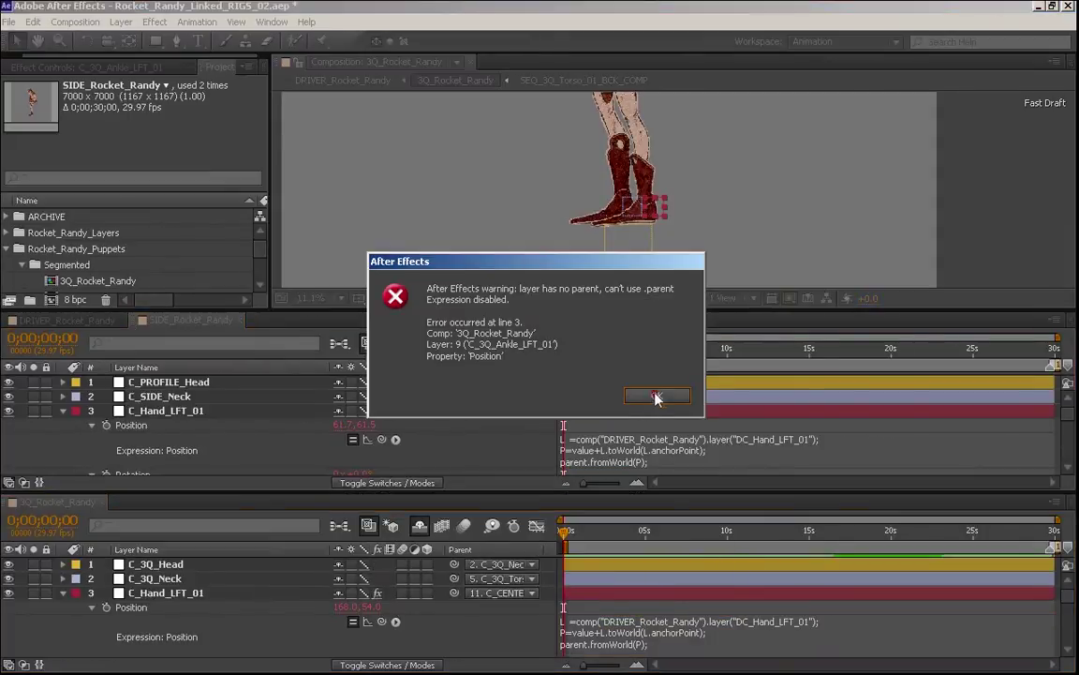
{"action": "left_click", "coordinate": [655, 392]}
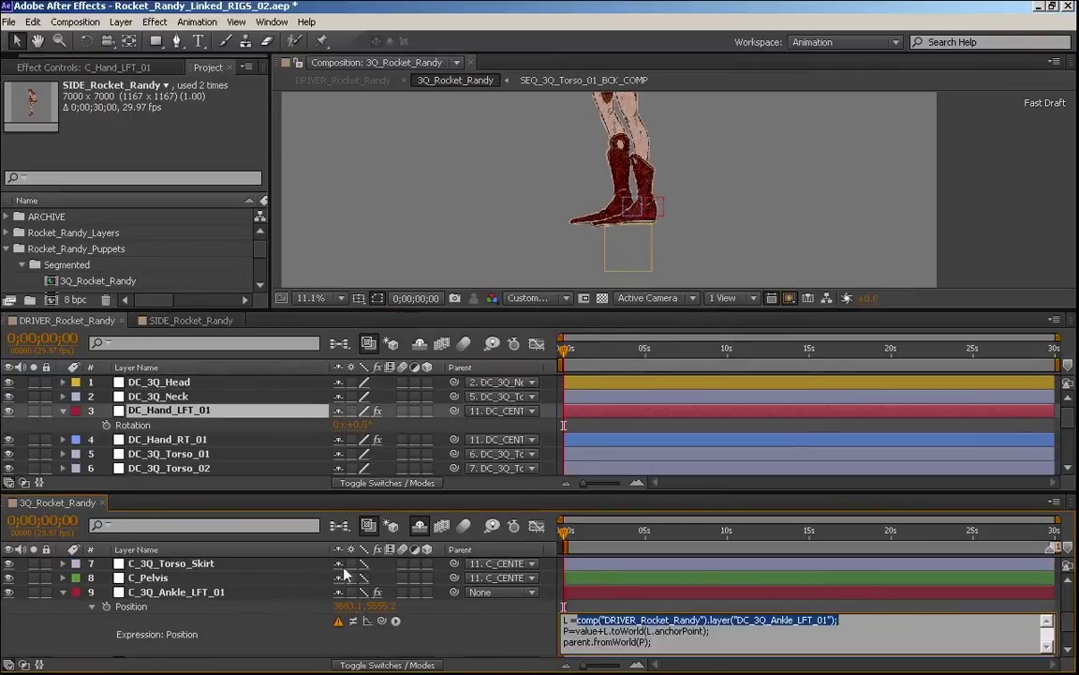
- Try to relink the first line of C_3Q_Ankle_LFT_01's Position expression to the DC_3Q_Ankle_LFT_01 layer with the pick whip, ending it with a semicolon
{"action": "left_click_drag", "start_coordinate": [381, 620], "coordinate": [232, 415]}
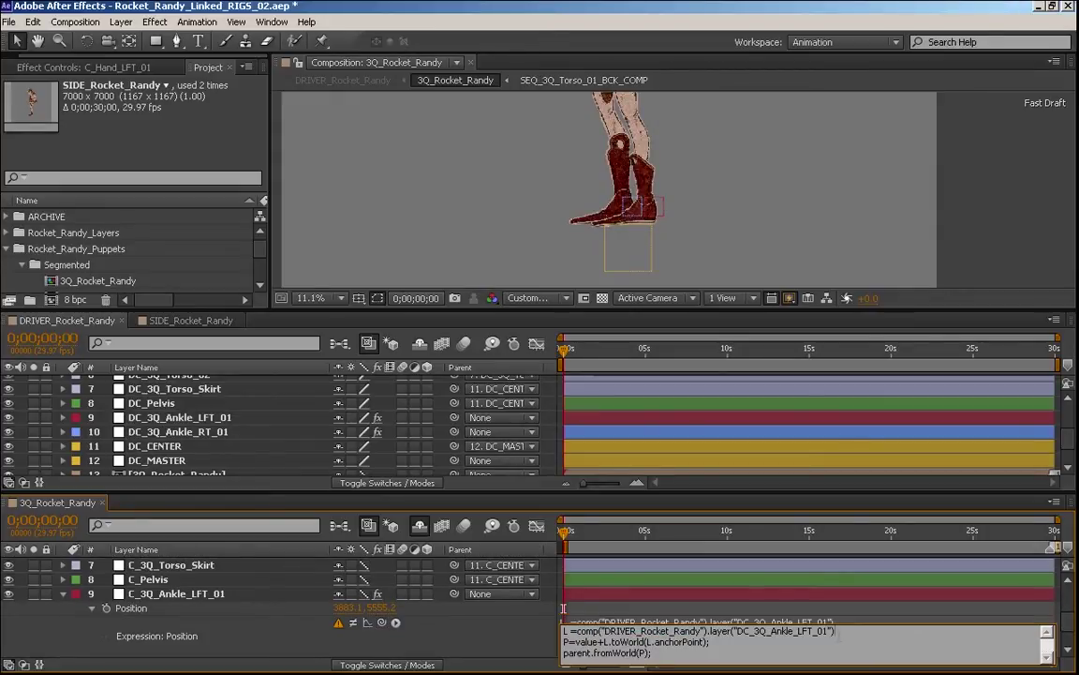
{"action": "left_click_drag", "start_coordinate": [839, 637], "coordinate": [866, 618]}
{"action": "key", "text": "BackSpace"}
{"action": "key", "text": "BackSpace"}
{"action": "type", "text": ";"}
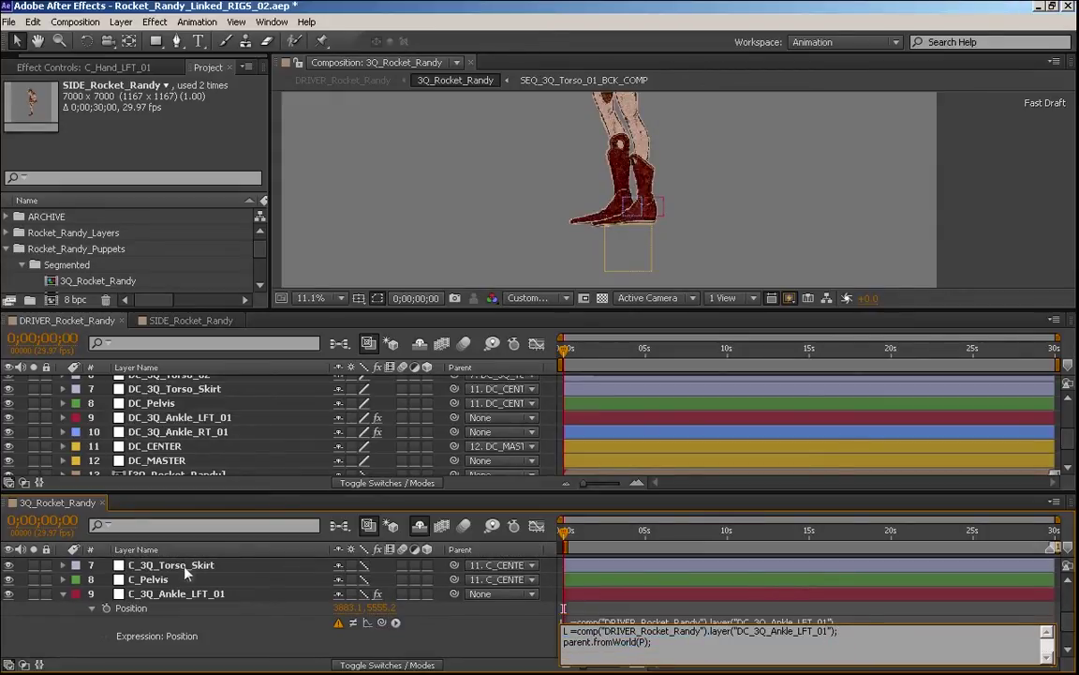
{"action": "left_click", "coordinate": [187, 569]}
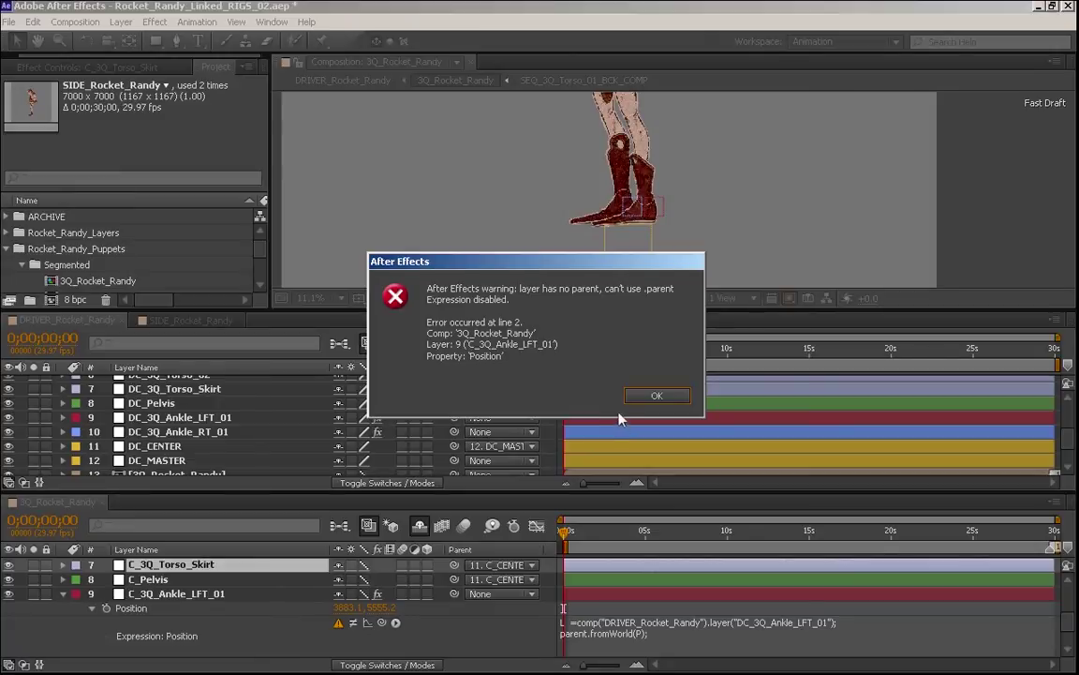
{"action": "left_click", "coordinate": [645, 397]}
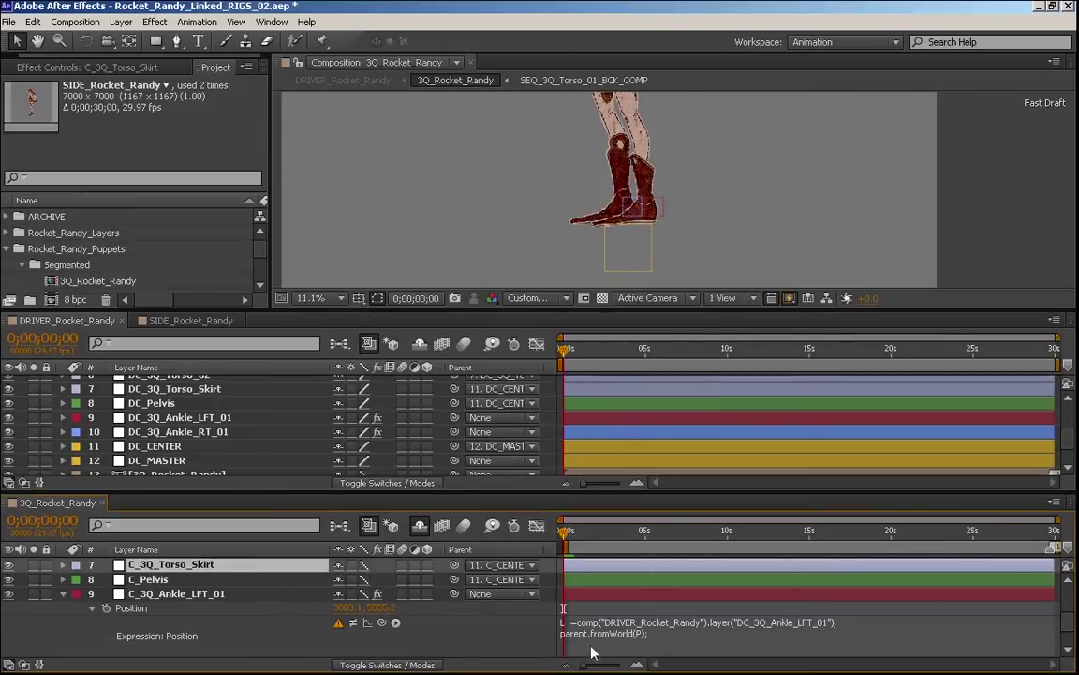
- Parent DC_3Q_Ankle_LFT_01 and DC_3Q_Ankle_RT_01 to DC_MASTER in DRIVER_Rocket_Randy
{"action": "left_click", "coordinate": [178, 417]}
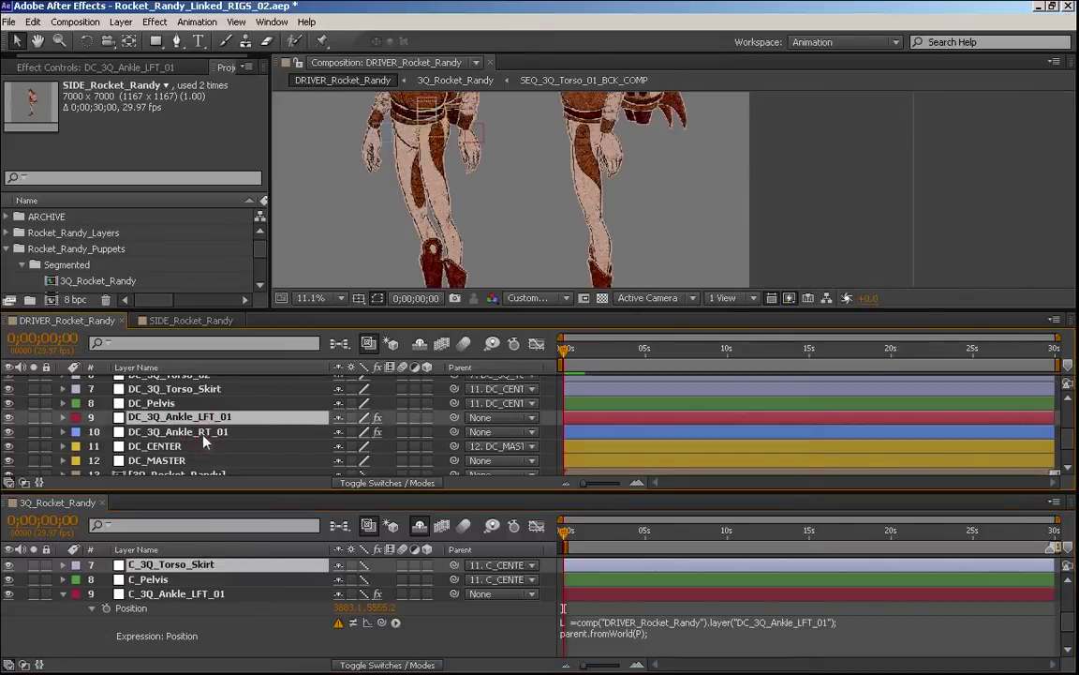
{"action": "left_click", "coordinate": [178, 431], "text": "shift"}
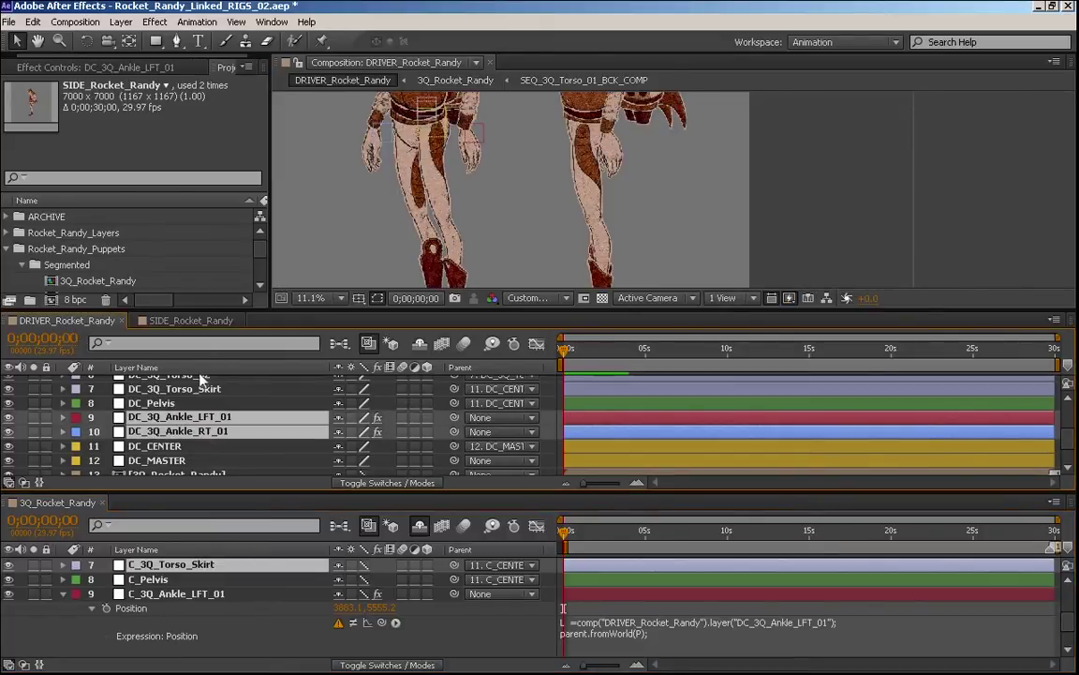
{"action": "key", "text": "grave"}
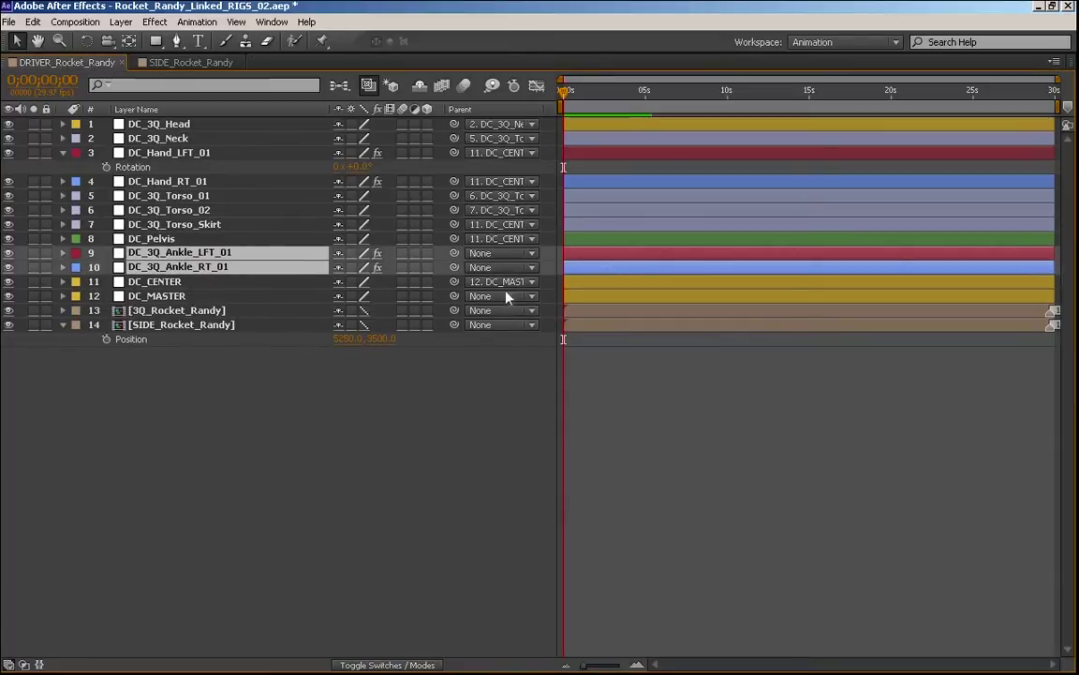
{"action": "left_click_drag", "start_coordinate": [385, 272], "coordinate": [186, 297]}
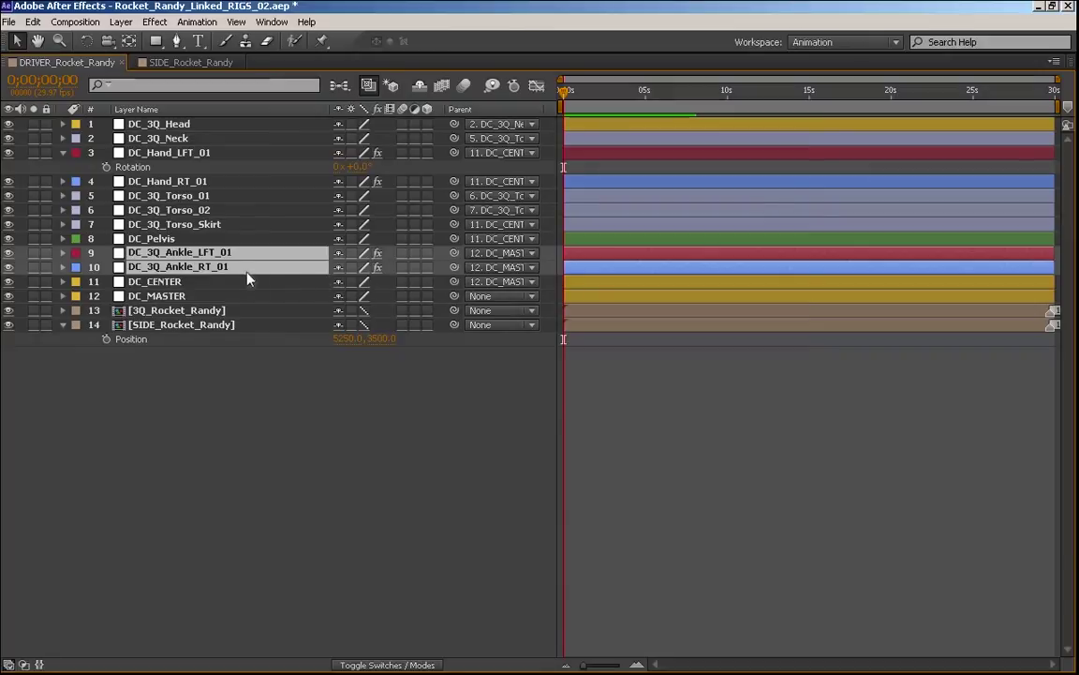
{"action": "key", "text": "grave"}
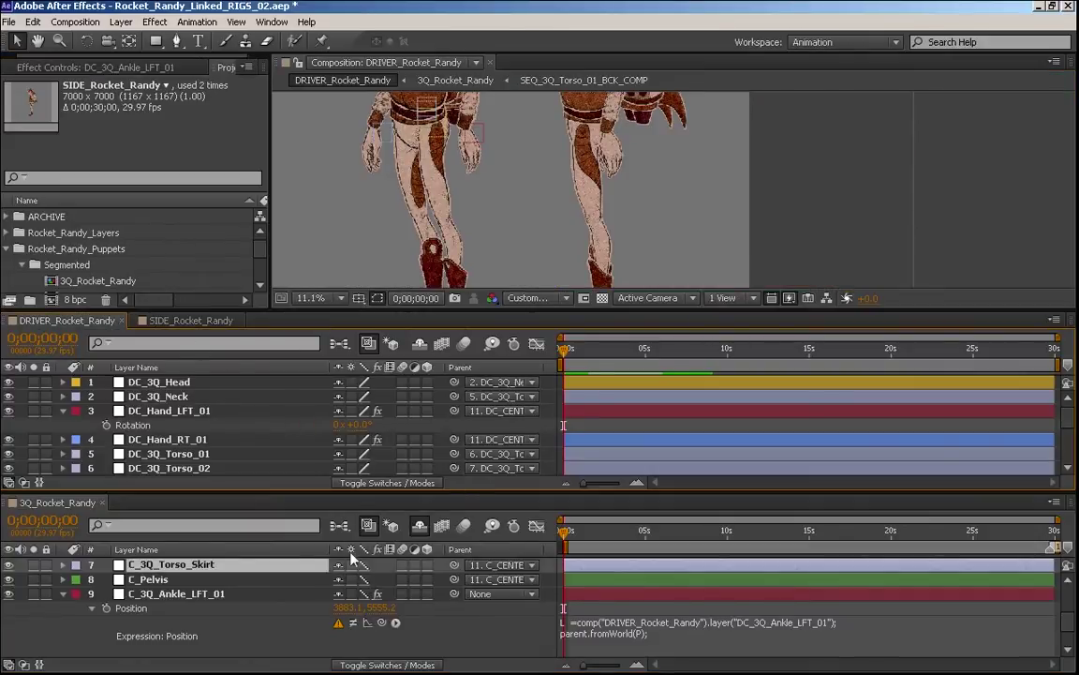
- Try to re-enable C_3Q_Ankle_LFT_01's Position expression and restore its P=value+L.toWorld(L.anchorPoint); line
{"action": "left_click", "coordinate": [355, 633]}
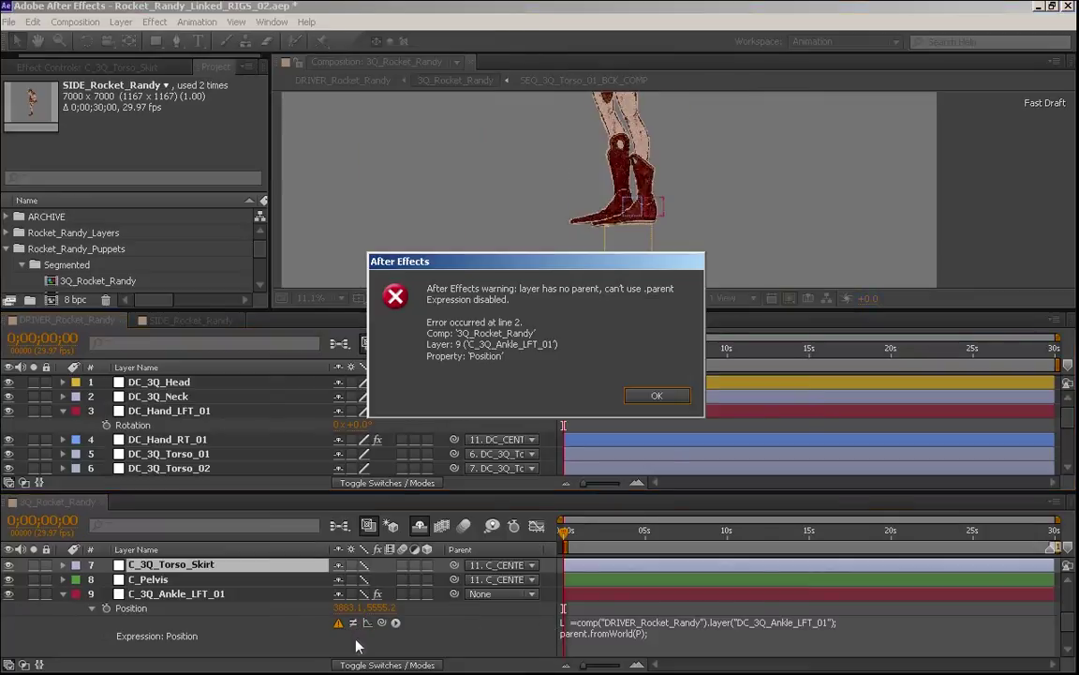
{"action": "left_click", "coordinate": [656, 398]}
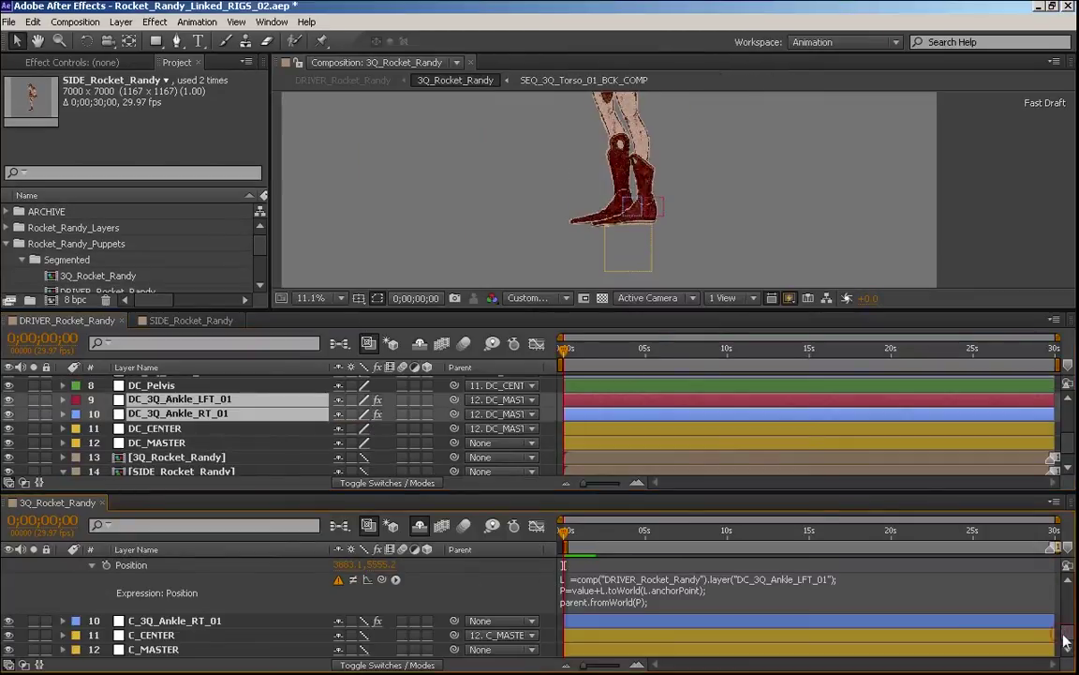
- Parent C_3Q_Ankle_LFT_01 and C_3Q_Ankle_RT_01 to C_MASTER in 3Q_Rocket_Randy
{"action": "scroll", "coordinate": [213, 607], "scroll_direction": "up", "scroll_amount": 2}
{"action": "left_click", "coordinate": [168, 592]}
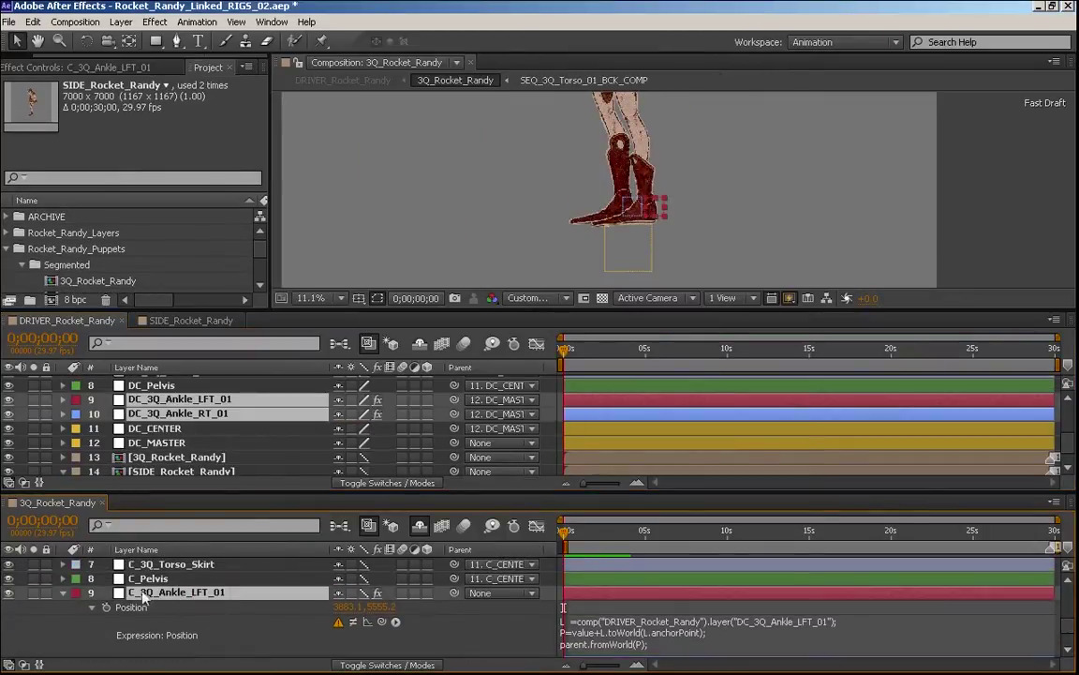
{"action": "left_click", "coordinate": [63, 593]}
{"action": "left_click", "coordinate": [182, 620], "text": "ctrl"}
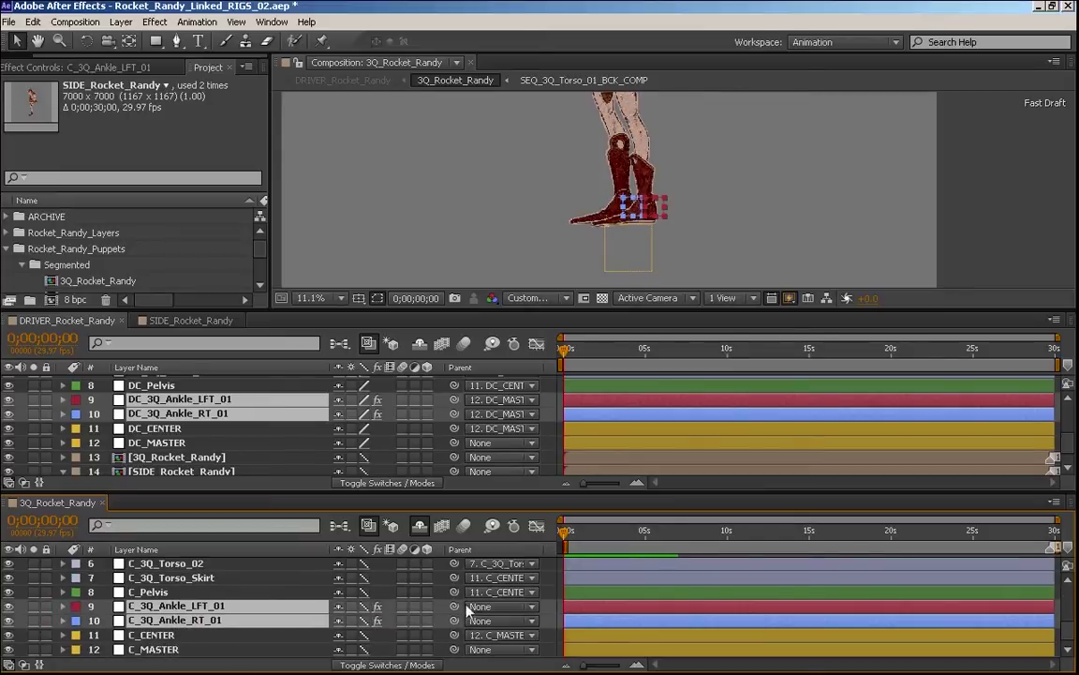
{"action": "left_click", "coordinate": [479, 607]}
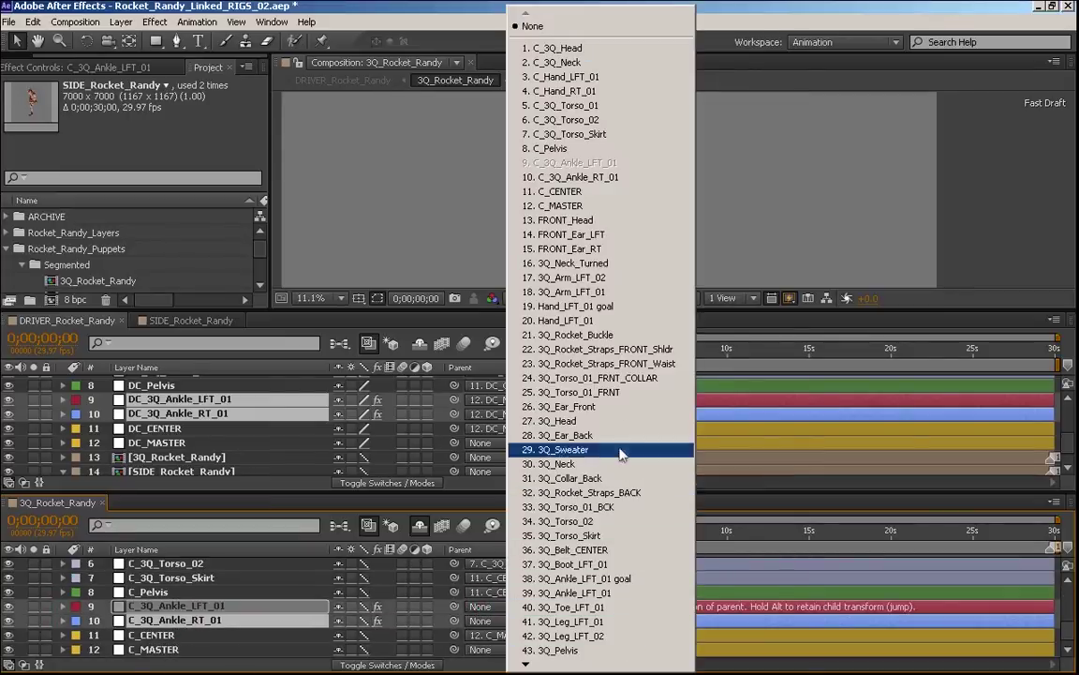
{"action": "left_click", "coordinate": [619, 205]}
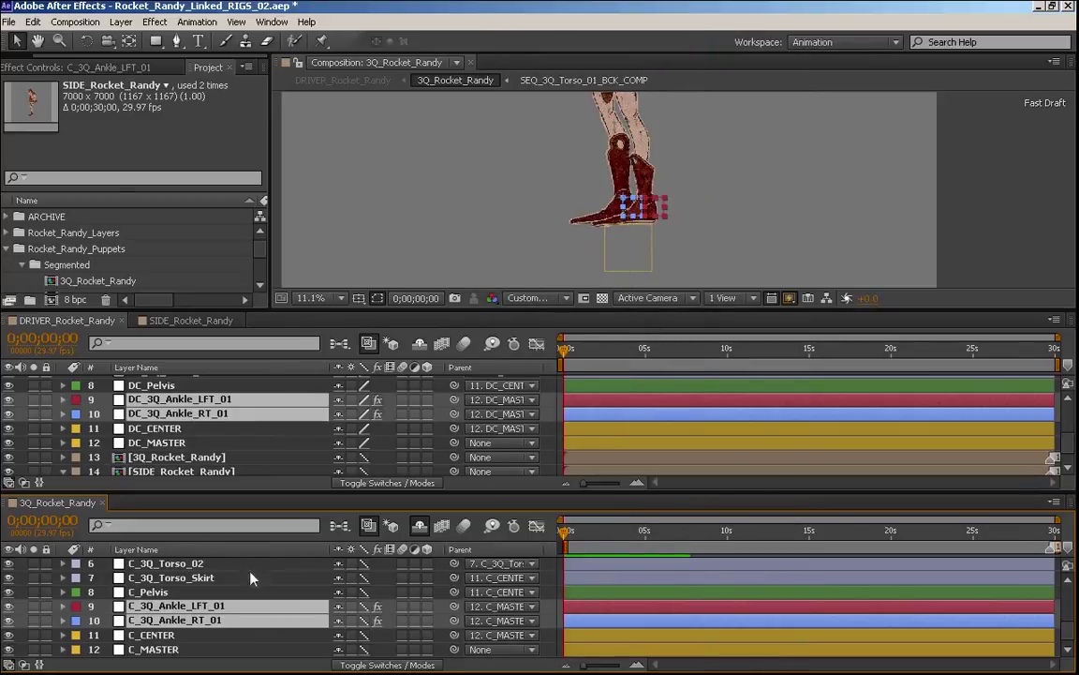
- Check which parent the left and right ankle controls use in SIDE_Rocket_Randy
{"action": "left_click", "coordinate": [182, 320]}
{"action": "scroll", "coordinate": [1068, 440], "scroll_direction": "down", "scroll_amount": 5}
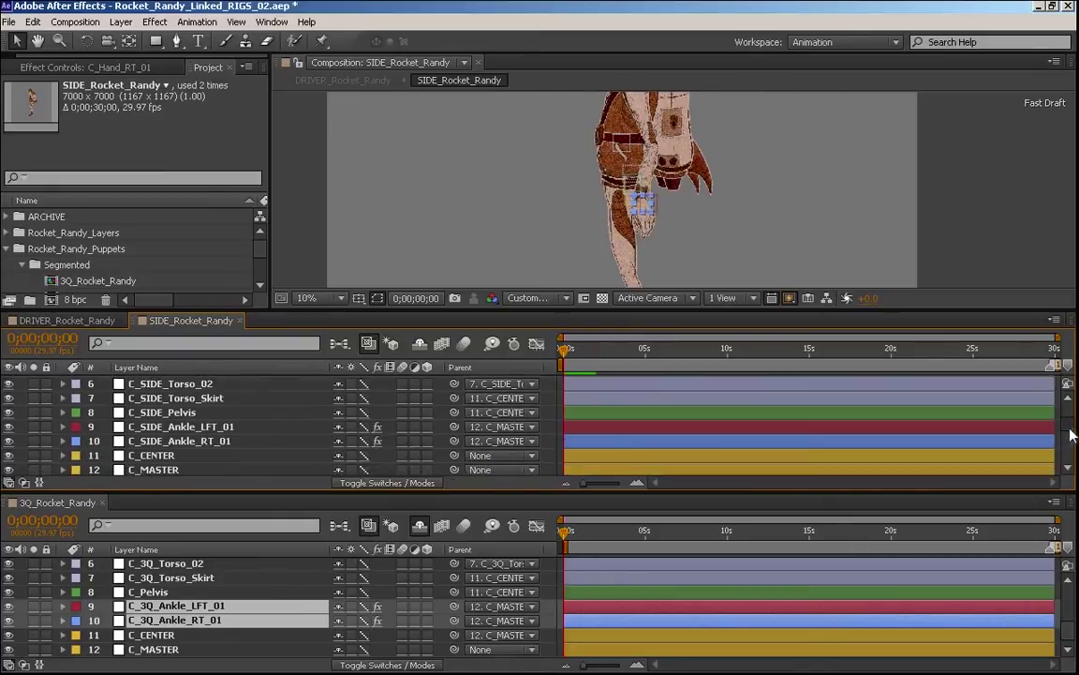
{"action": "scroll", "coordinate": [1069, 441], "scroll_direction": "down", "scroll_amount": 5}
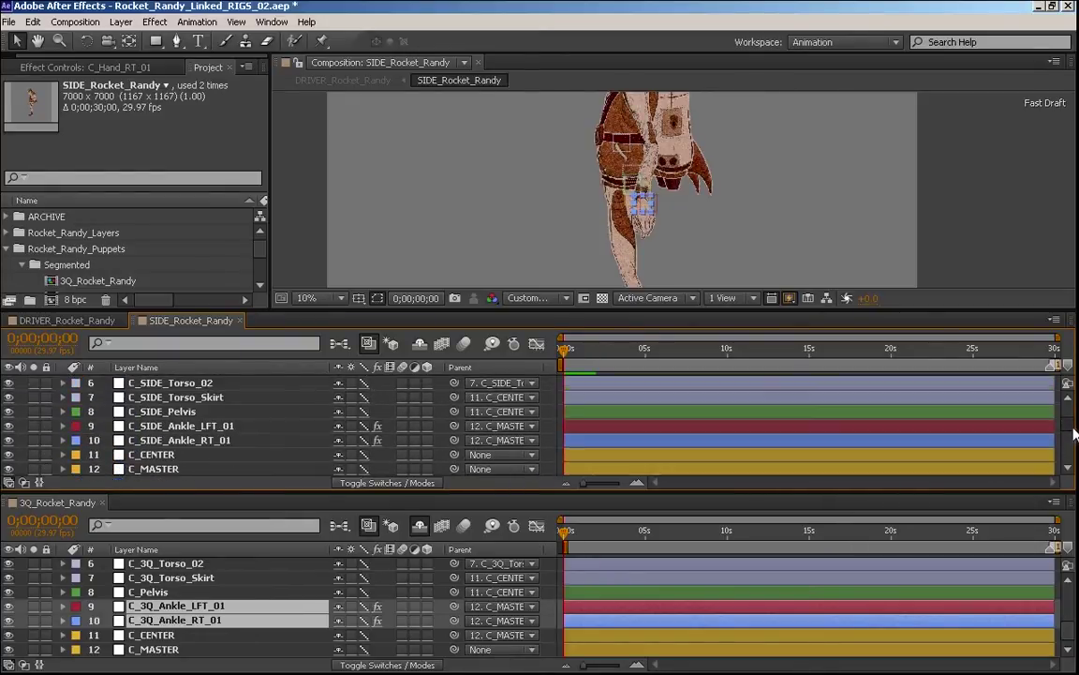
{"action": "scroll", "coordinate": [1075, 433], "scroll_direction": "down", "scroll_amount": 1}
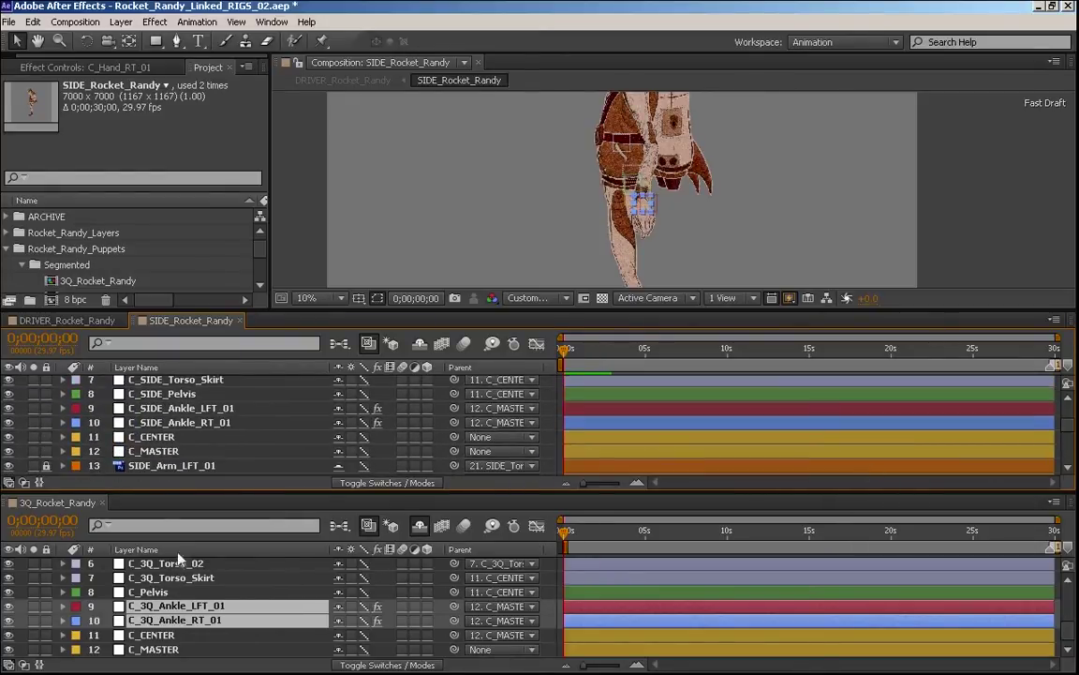
{"action": "left_click", "coordinate": [187, 563]}
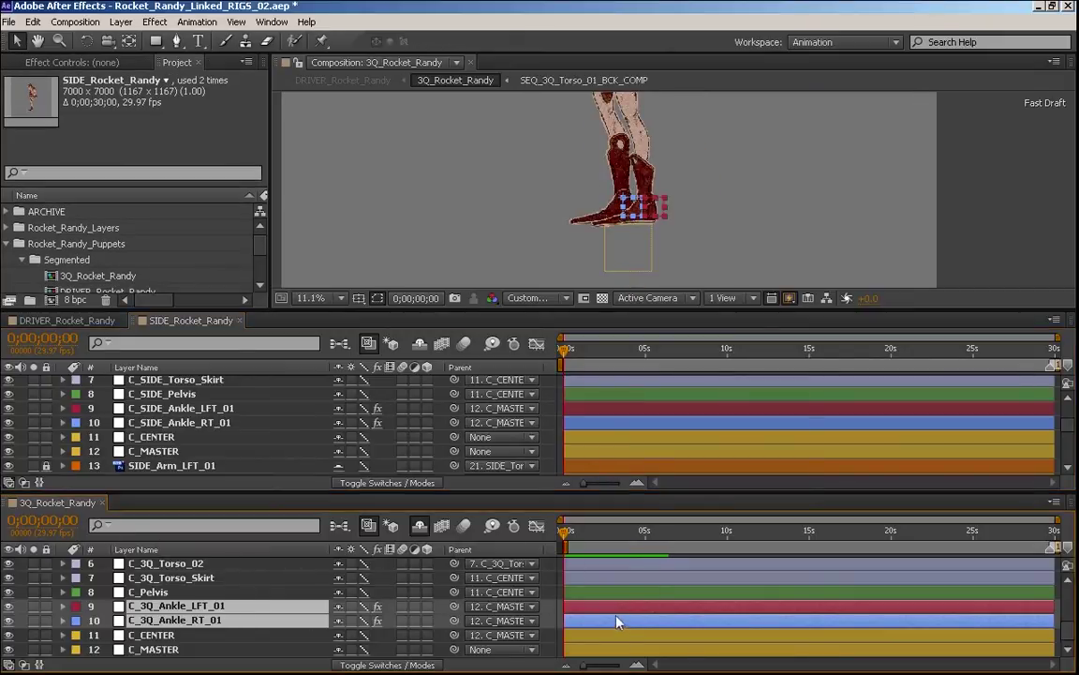
- Re-enable C_3Q_Ankle_LFT_01's Position expression and zero out its Position value
{"action": "key", "text": "e"}
{"action": "key", "text": "e"}
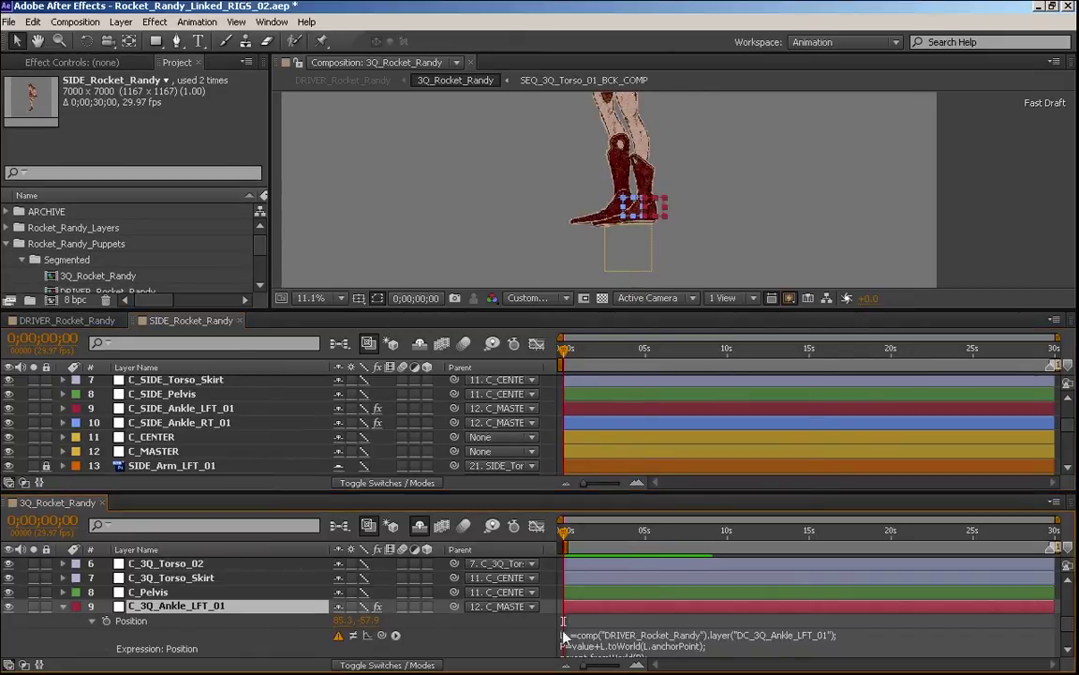
{"action": "left_click", "coordinate": [268, 642]}
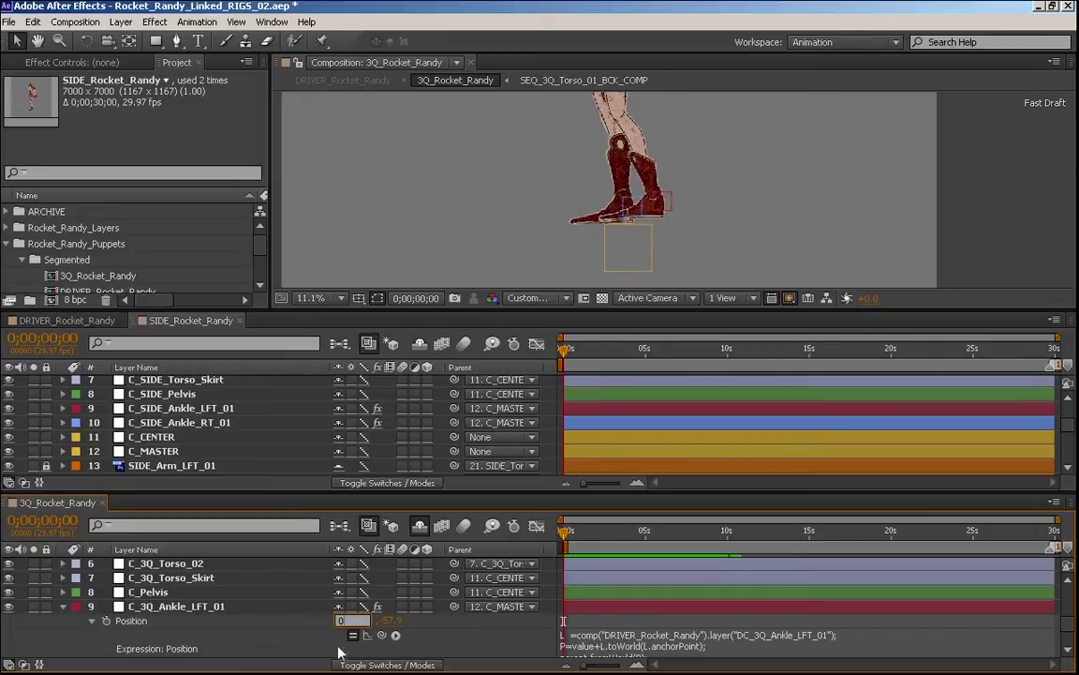
{"action": "left_click", "coordinate": [349, 621]}
{"action": "key", "text": "Return"}
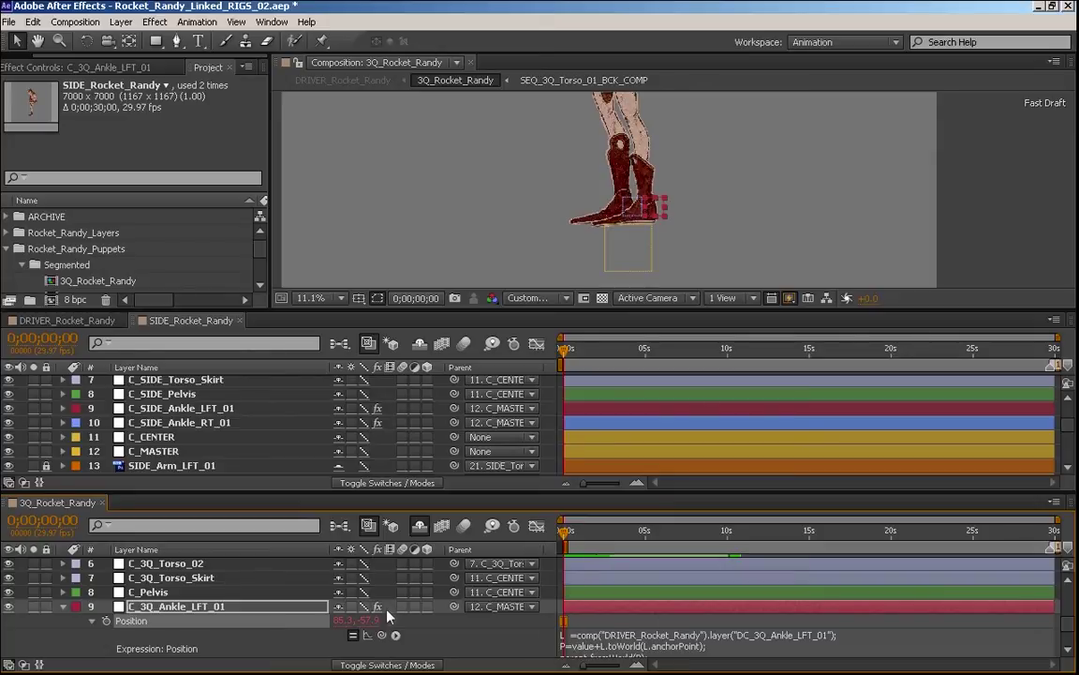
- Copy the Position expression of C_3Q_Ankle_LFT_01 and collapse the layer
{"action": "left_click", "coordinate": [626, 647]}
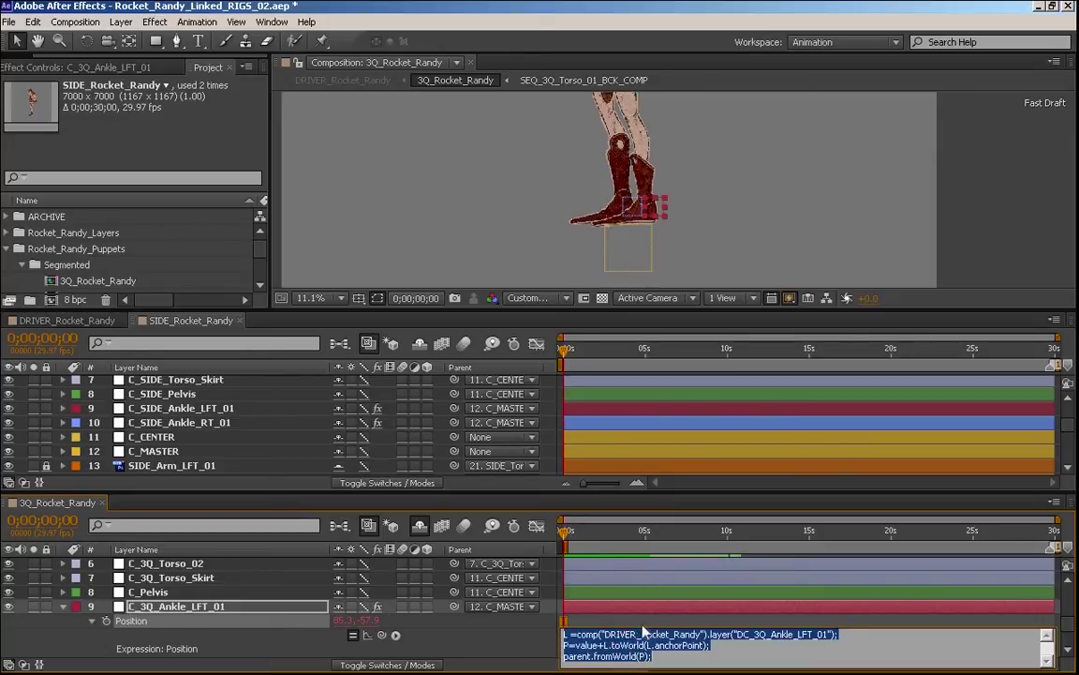
{"action": "left_click", "coordinate": [63, 606]}
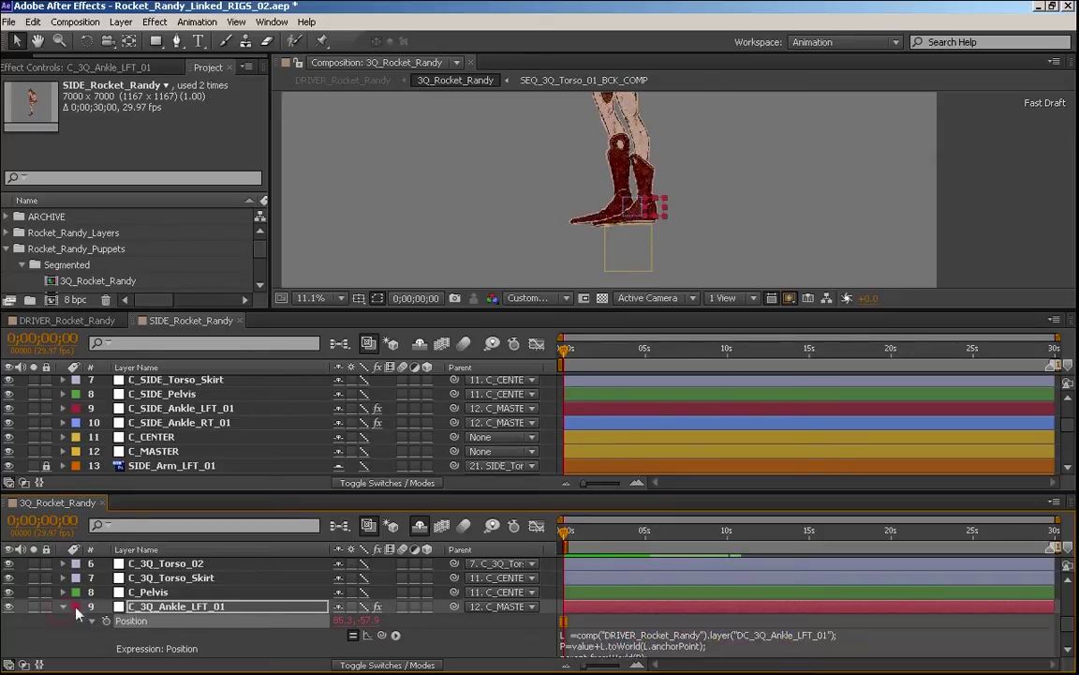
{"action": "left_click", "coordinate": [63, 607]}
- Add a Position expression to C_3Q_Ankle_RT_01 from the copied one, changing the layer reference to DC_3Q_Ankle_RT_01
{"action": "left_click", "coordinate": [167, 620]}
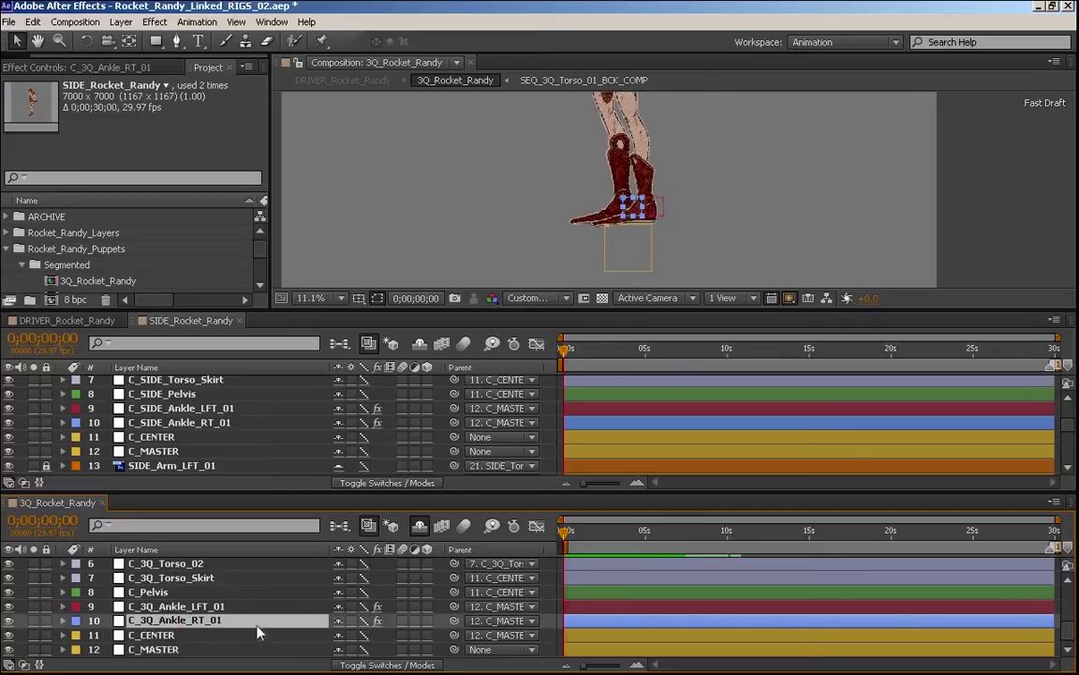
{"action": "key", "text": "p"}
{"action": "left_click", "coordinate": [106, 635], "text": "alt"}
{"action": "type", "text": "parent.fromWorld(P);"}
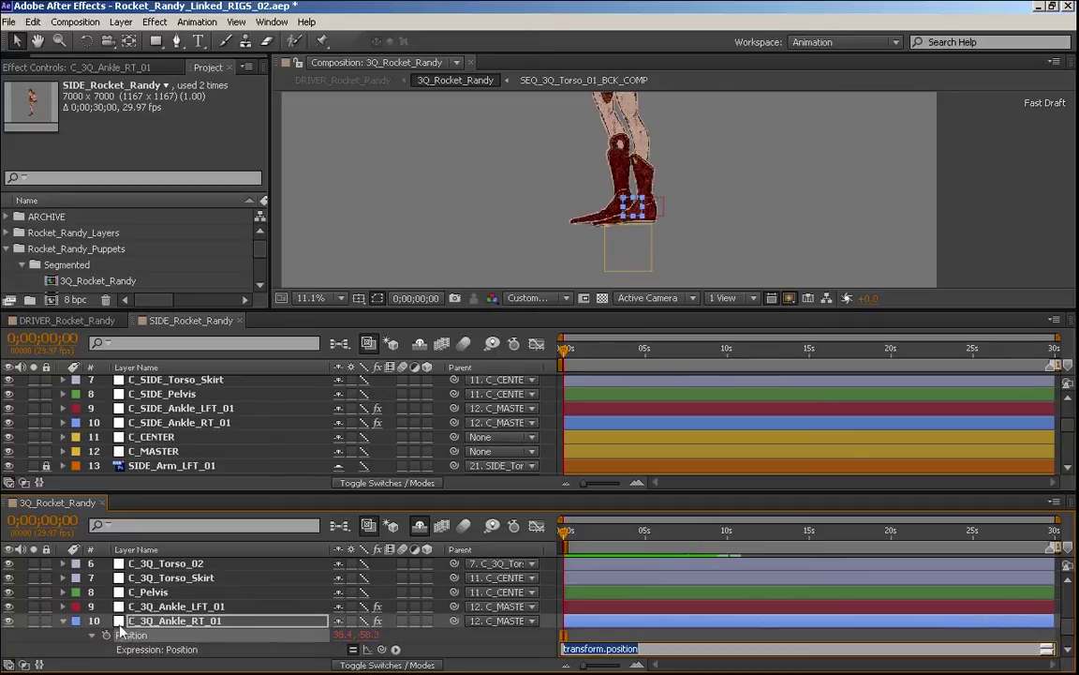
{"action": "type", "text": "L =comp(\"DRIVER_Rocket_Randy\").layer(\"DC_3Q_Ankle_LFT_01\");"}
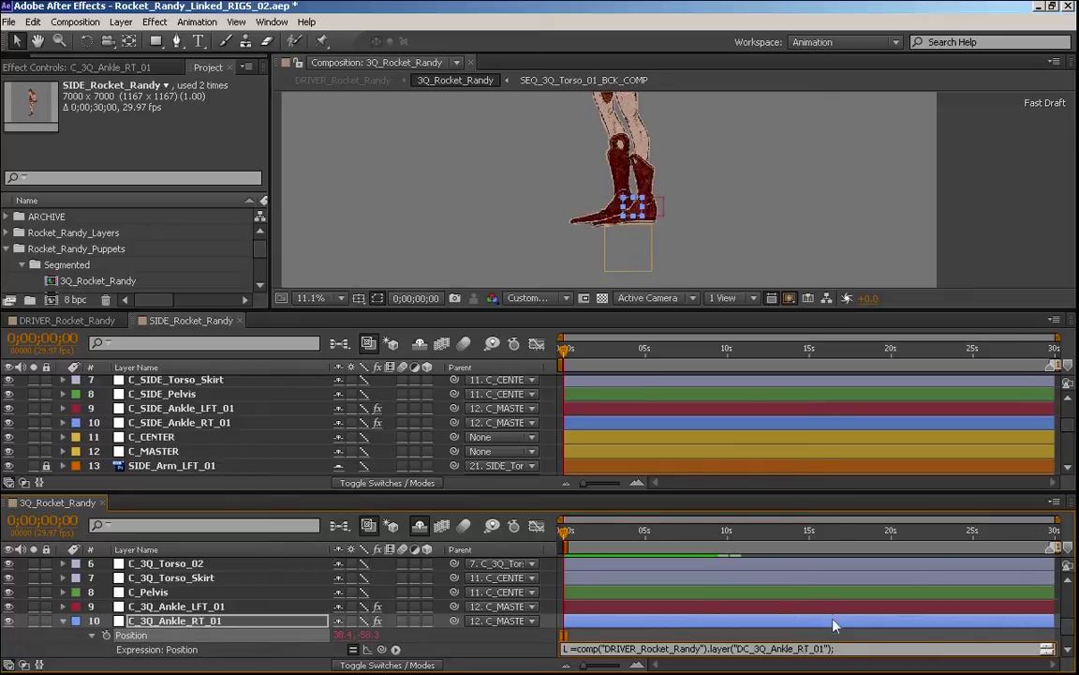
{"action": "type", "text": "R"}
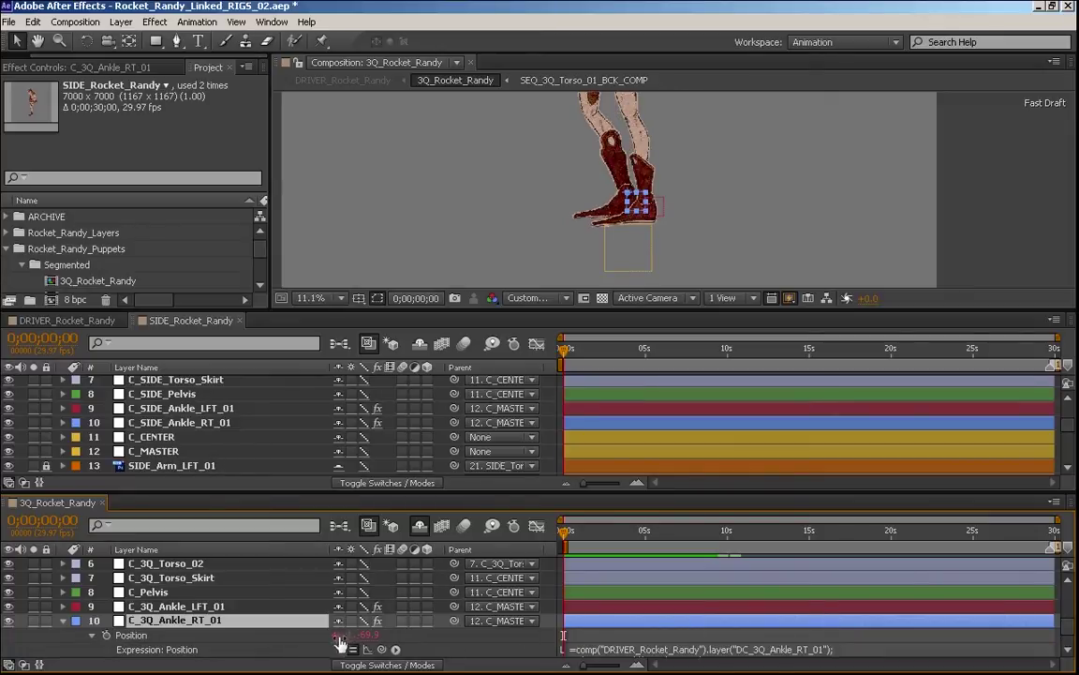
- Zero out both Position values of C_3Q_Ankle_RT_01
{"action": "left_click", "coordinate": [343, 636]}
{"action": "type", "text": "0"}
{"action": "key", "text": "Return"}
{"action": "left_click", "coordinate": [366, 637]}
{"action": "type", "text": "0"}
{"action": "key", "text": "Return"}
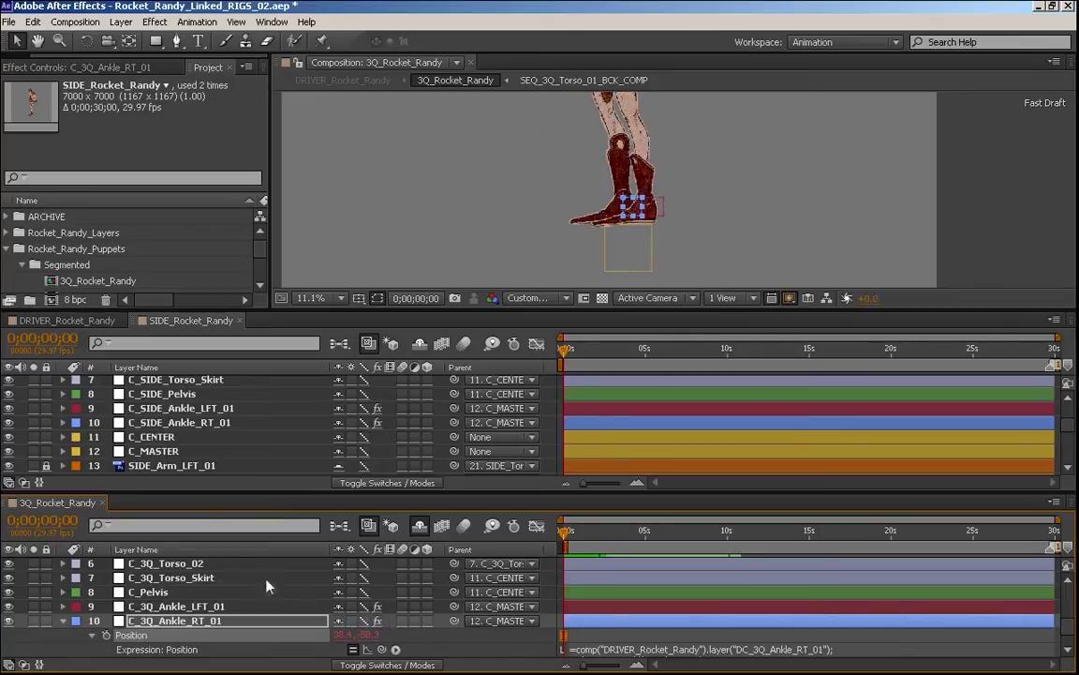
- Save the project and rename the right ankle control in DRIVER_Rocket_Randy as DC_Ankle_RT_01
{"action": "left_click", "coordinate": [64, 322]}
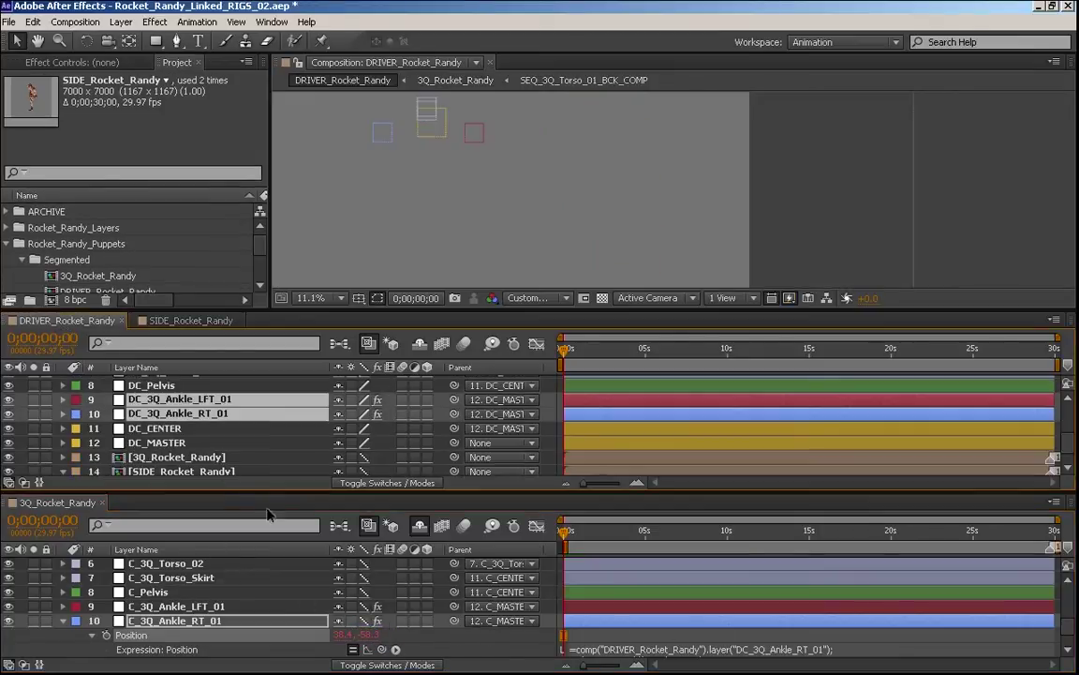
{"action": "left_click", "coordinate": [155, 413]}
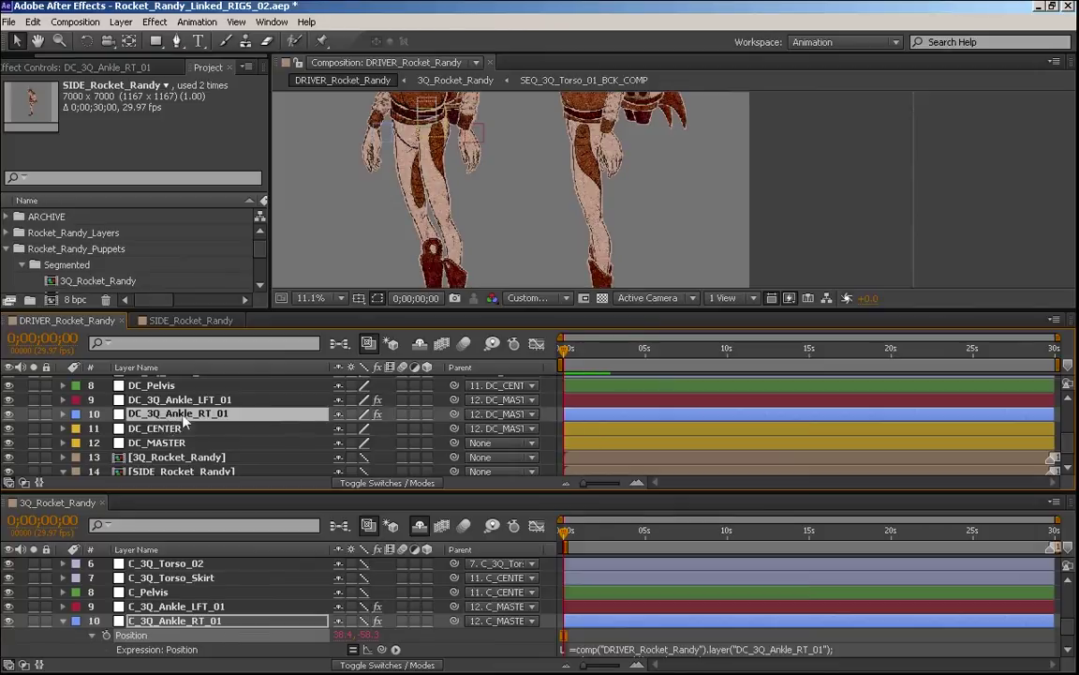
{"action": "key", "text": "ctrl+s"}
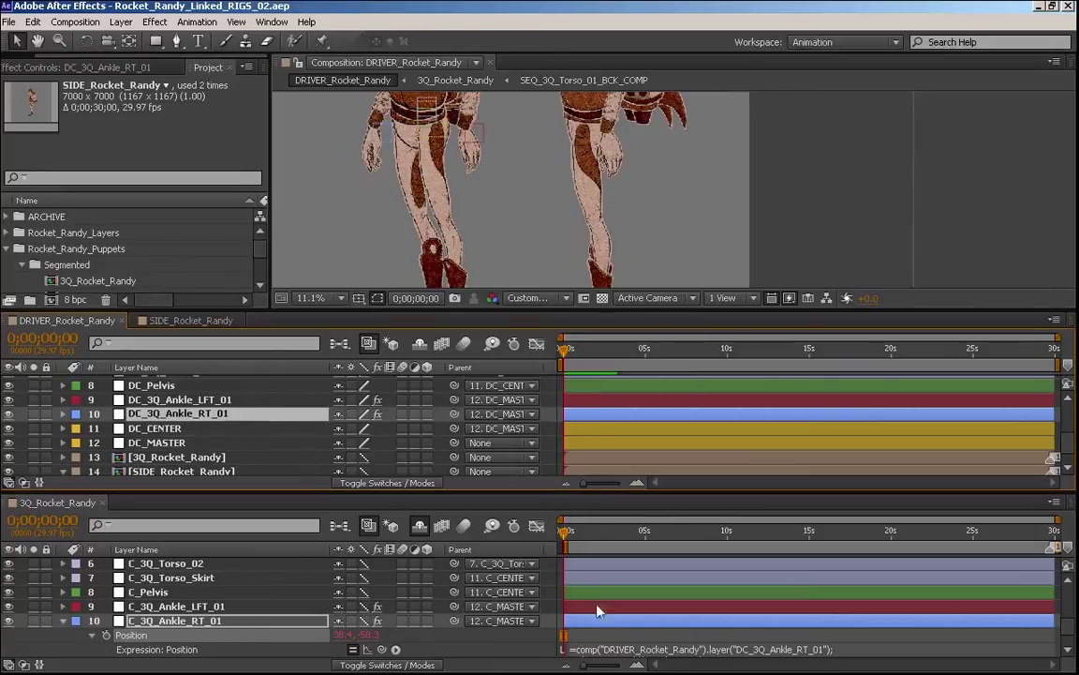
{"action": "key", "text": "Return"}
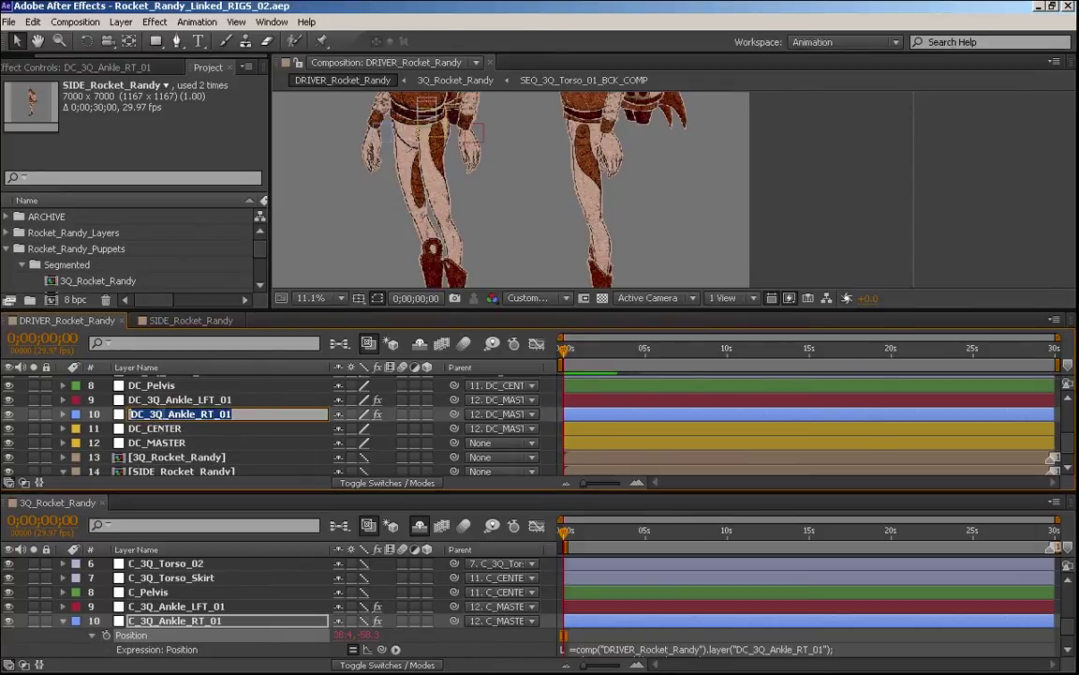
{"action": "left_click", "coordinate": [163, 413]}
{"action": "key", "text": "BackSpace"}
{"action": "key", "text": "BackSpace"}
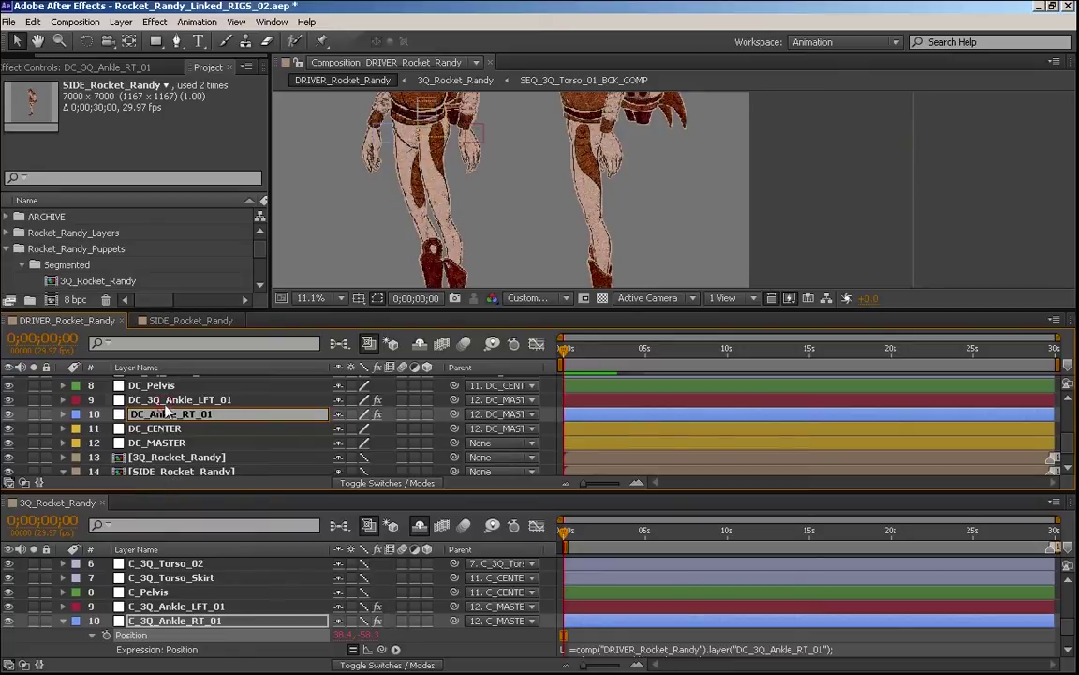
- Rename the driver's left ankle control as DC_Ankle_LFT_01 and save the project
{"action": "left_click", "coordinate": [155, 399]}
{"action": "key", "text": "Return"}
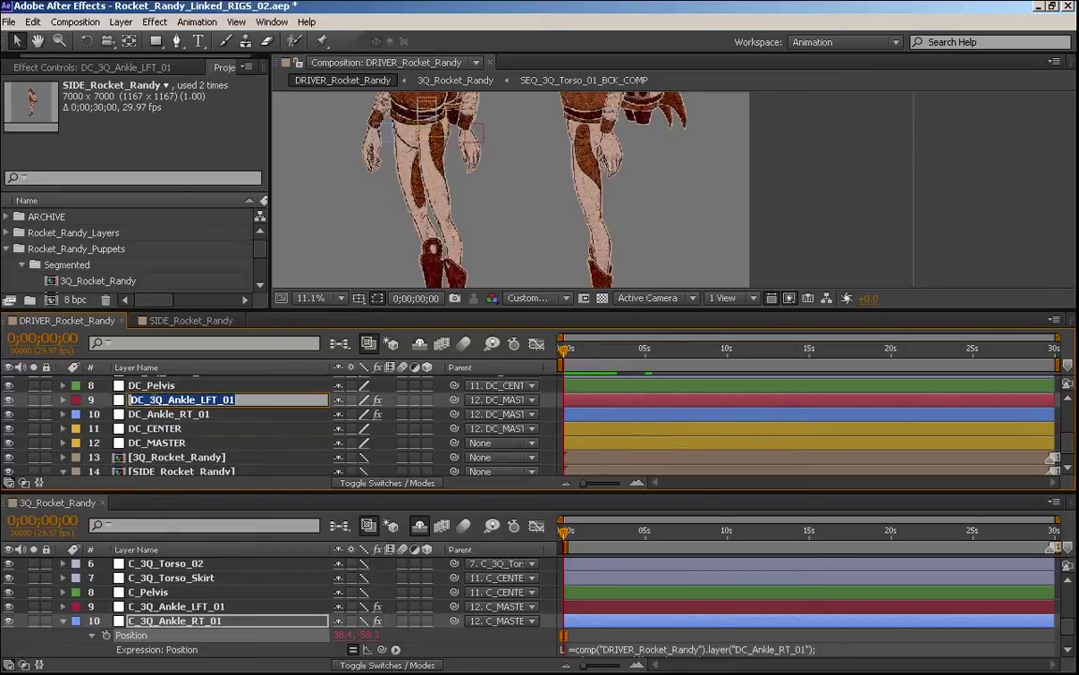
{"action": "left_click", "coordinate": [162, 400]}
{"action": "key", "text": "BackSpace"}
{"action": "key", "text": "BackSpace"}
{"action": "key", "text": "BackSpace"}
{"action": "left_click", "coordinate": [153, 415]}
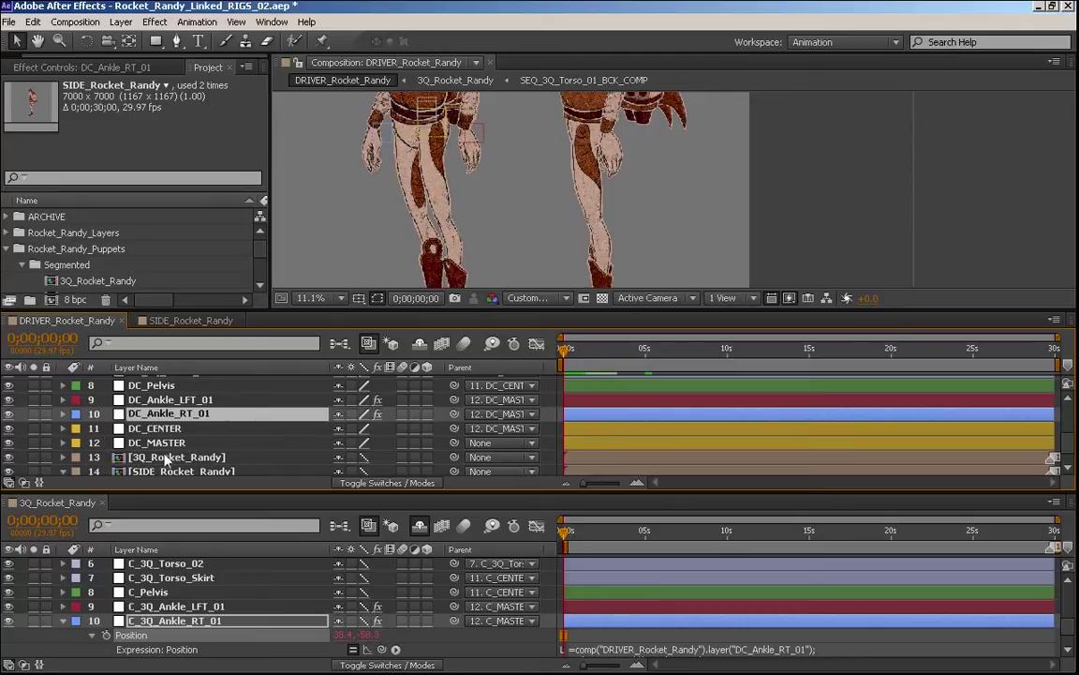
{"action": "key", "text": "ctrl+s"}
- Copy C_3Q_Ankle_RT_01's Position expression onto C_SIDE_Ankle_RT_01 in SIDE_Rocket_Randy and zero out that control's Position value
{"action": "left_click", "coordinate": [659, 649]}
{"action": "key", "text": "ctrl+c"}
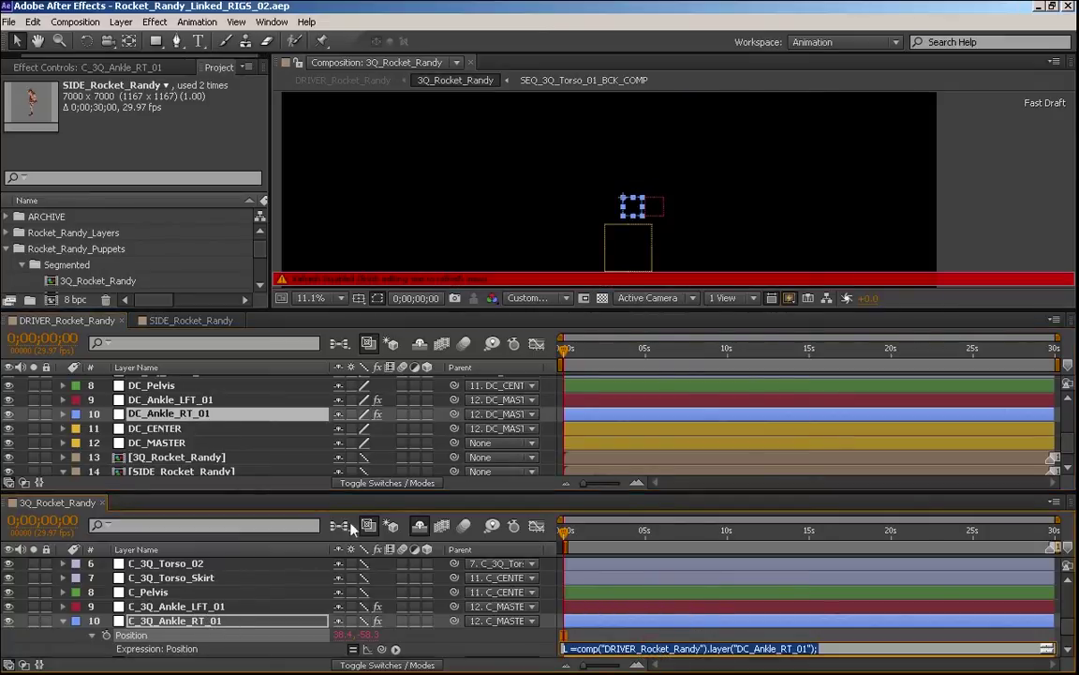
{"action": "left_click", "coordinate": [190, 320]}
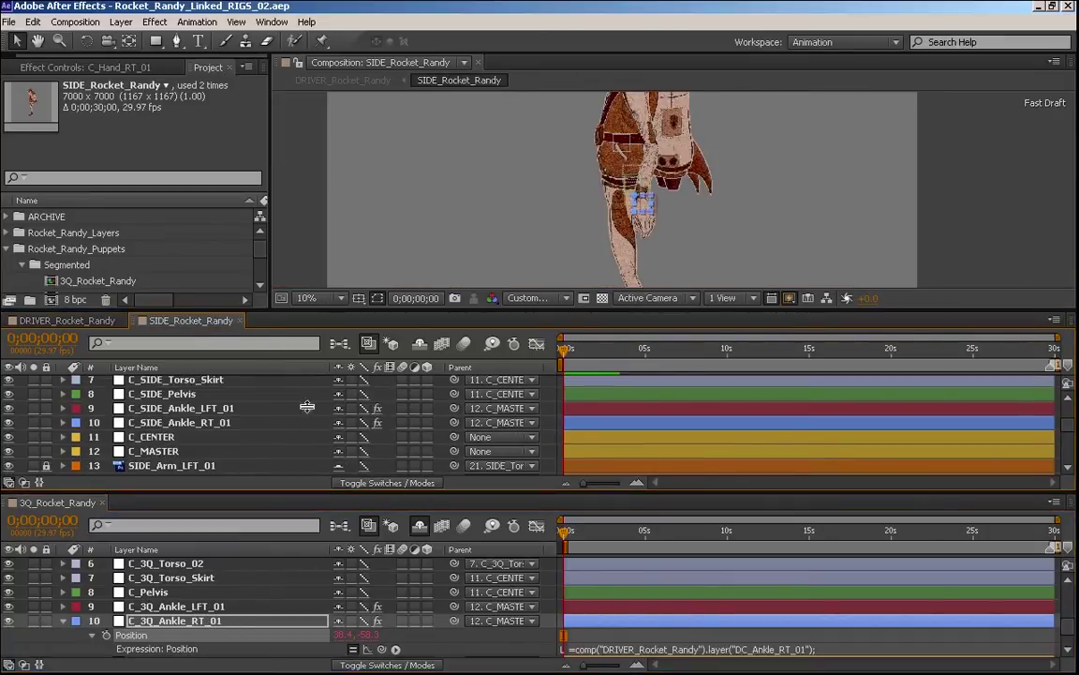
{"action": "left_click", "coordinate": [209, 423]}
{"action": "key", "text": "p"}
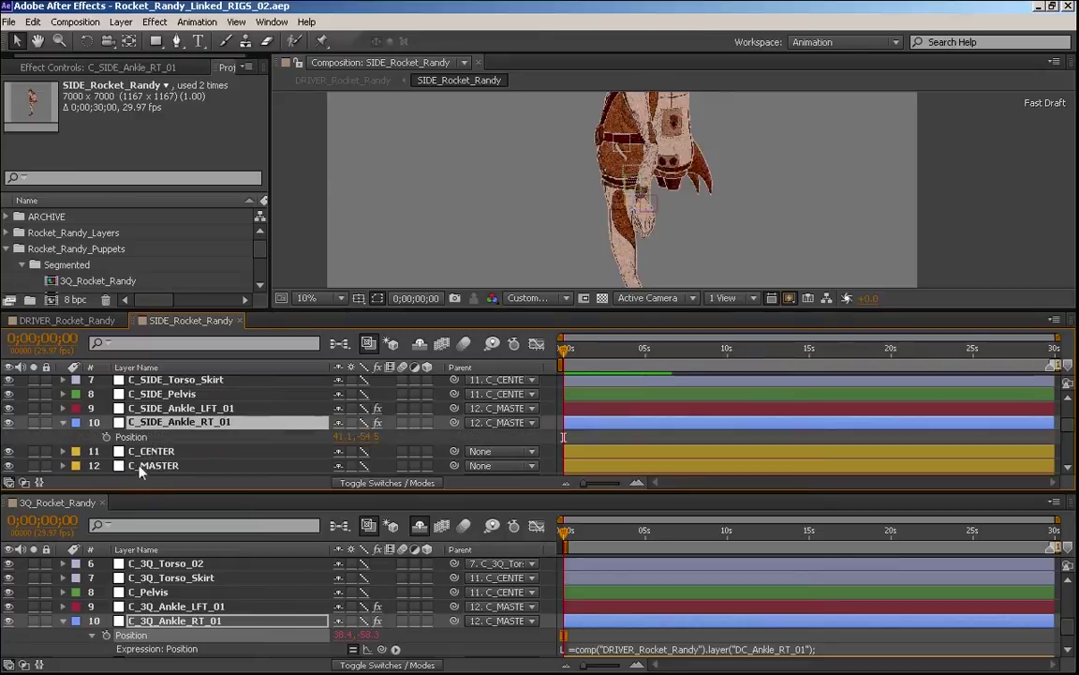
{"action": "left_click", "coordinate": [106, 436], "text": "alt"}
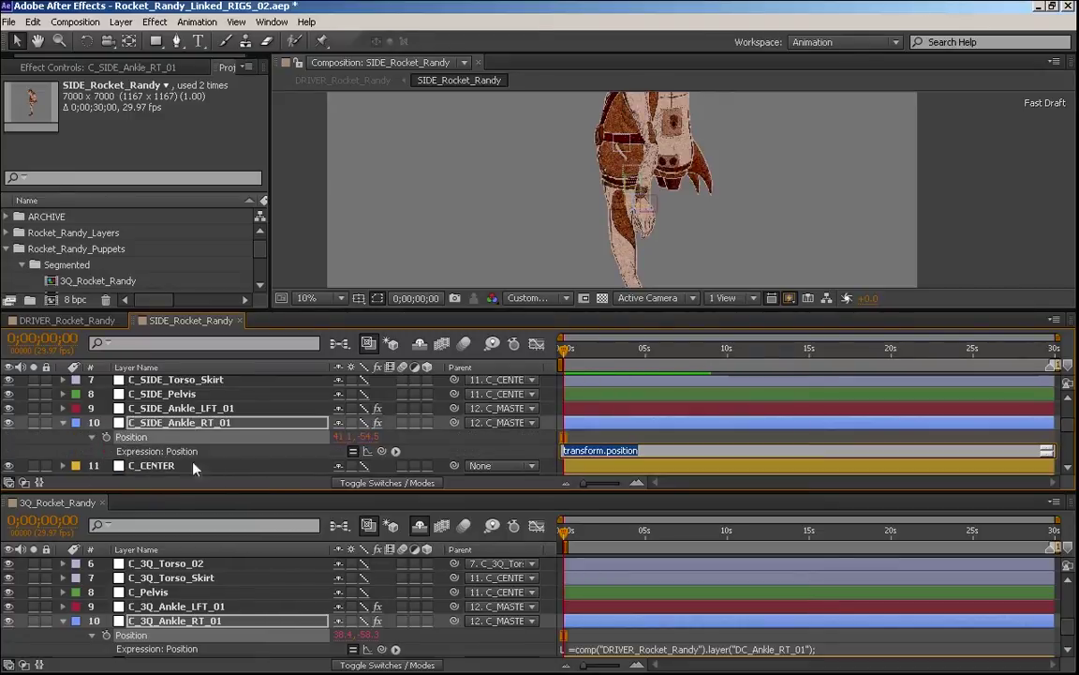
{"action": "type", "text": "parent.fromWorld(P);"}
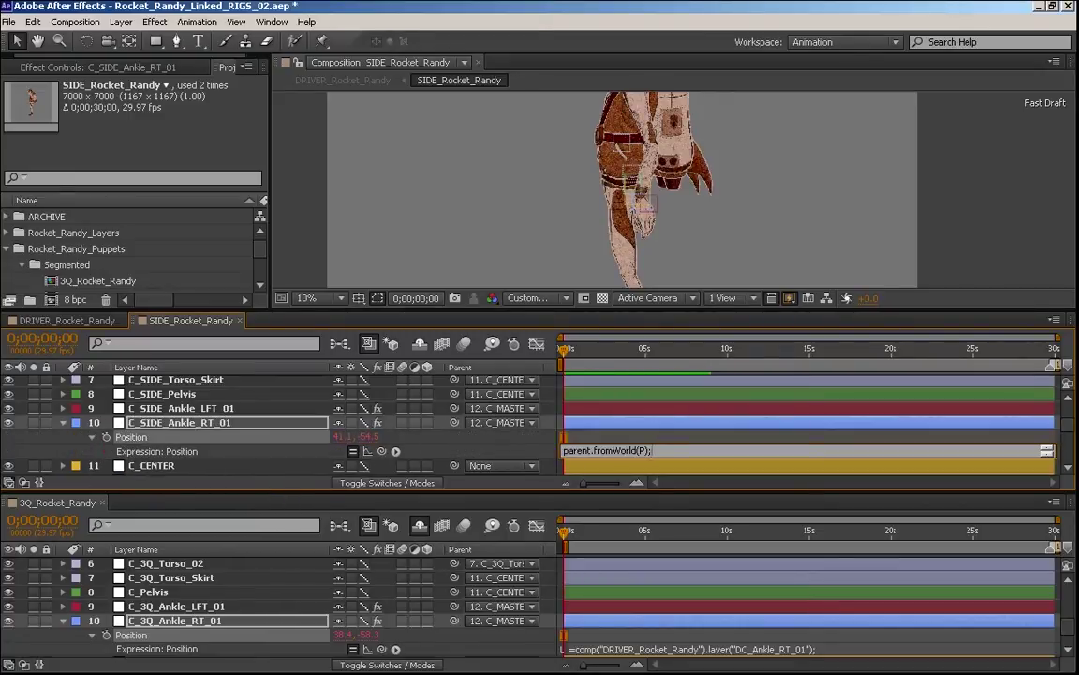
{"action": "key", "text": "ctrl+a"}
{"action": "key", "text": "ctrl+v"}
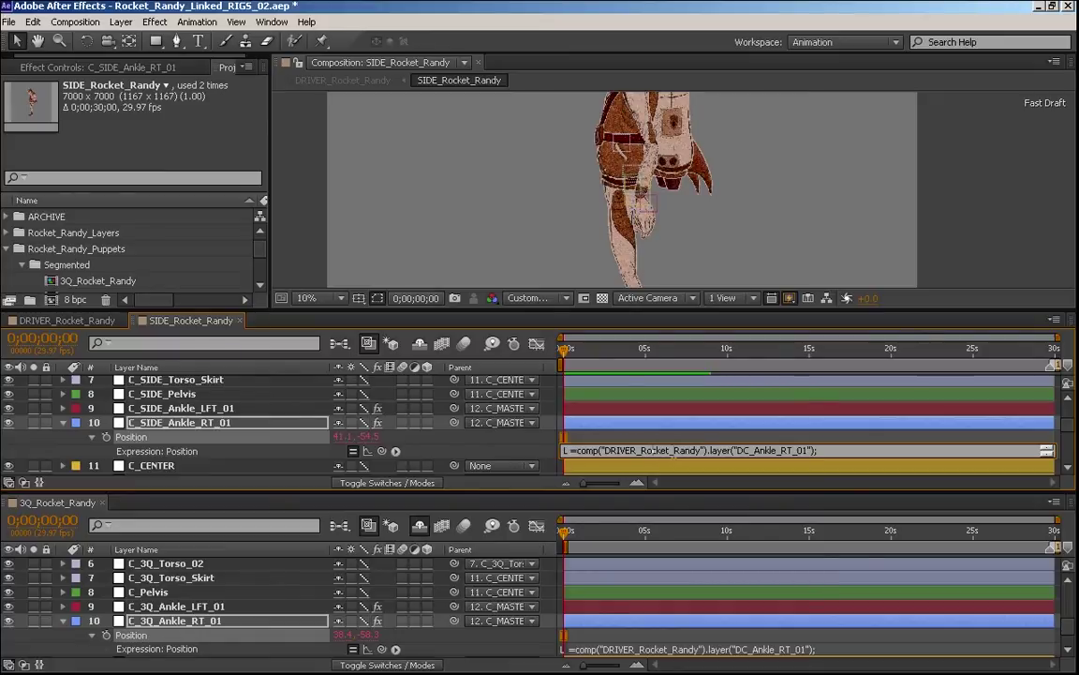
{"action": "left_click", "coordinate": [515, 356]}
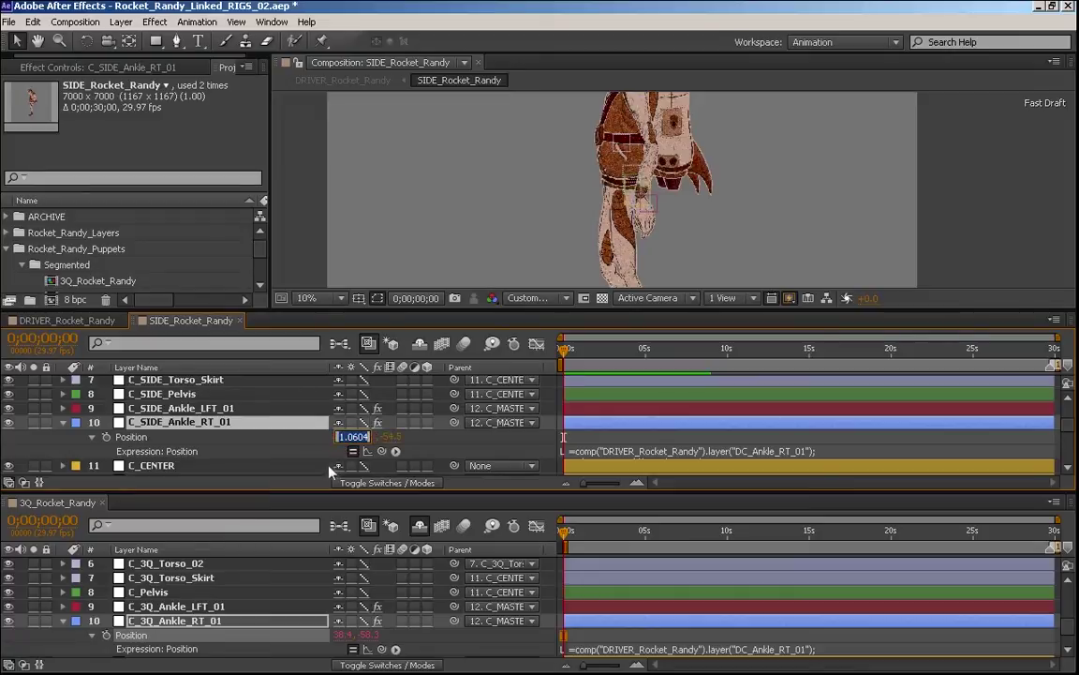
{"action": "left_click", "coordinate": [363, 438]}
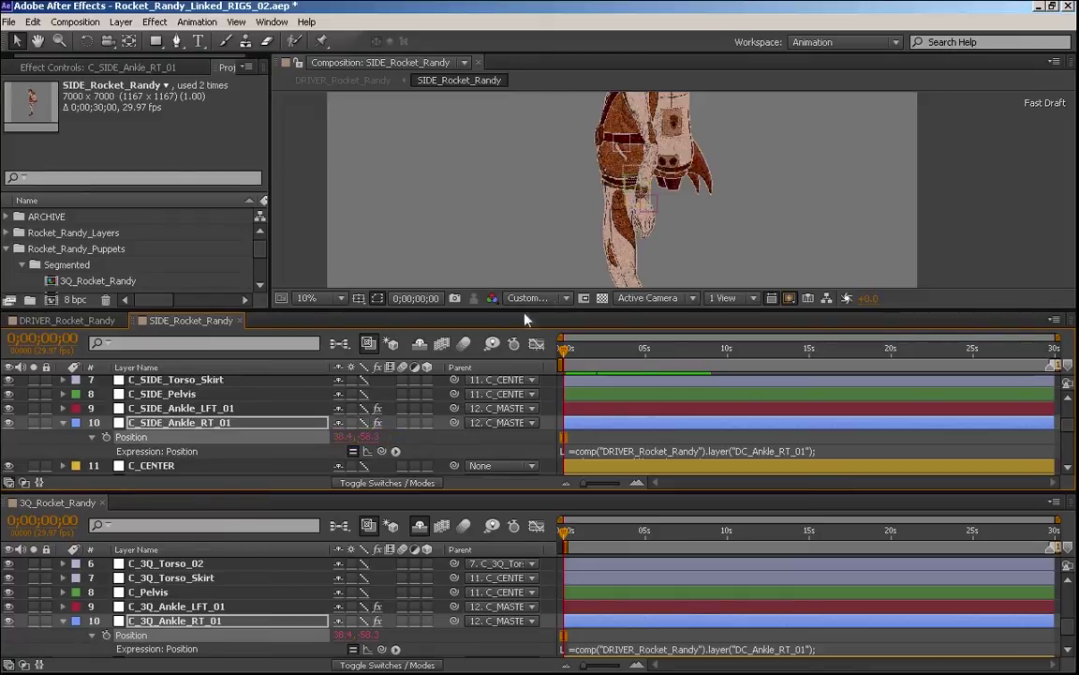
{"action": "left_click_drag", "start_coordinate": [706, 248], "coordinate": [708, 181]}
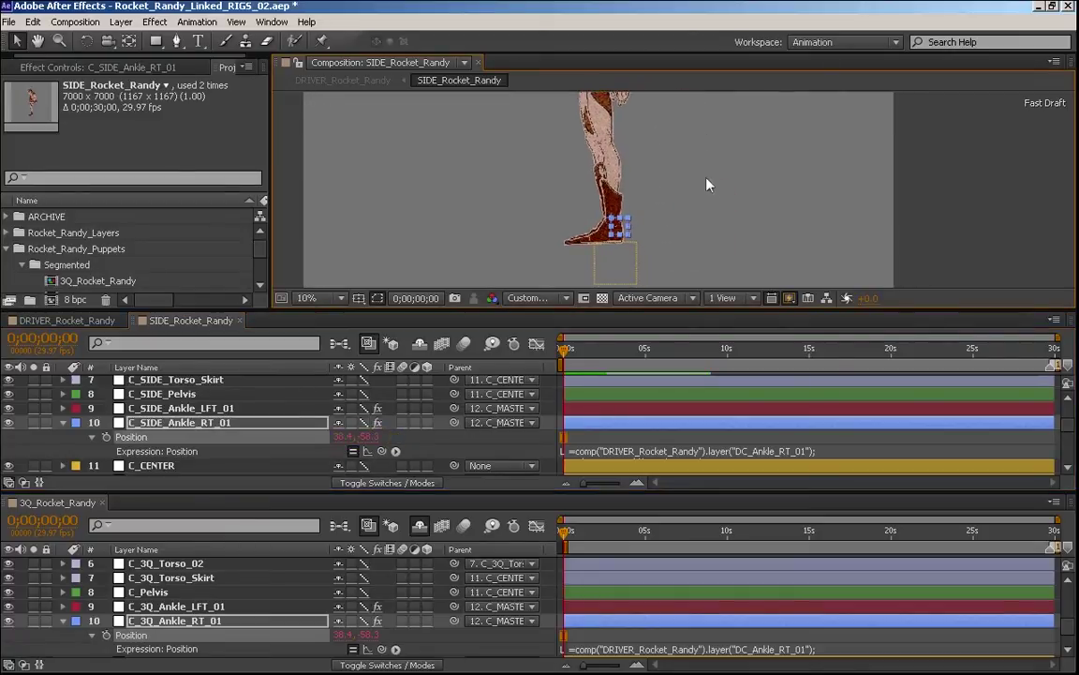
- Add the same Position expression to C_SIDE_Ankle_LFT_01, changing the layer reference to DC_Ankle_LFT_01
{"action": "left_click", "coordinate": [178, 408]}
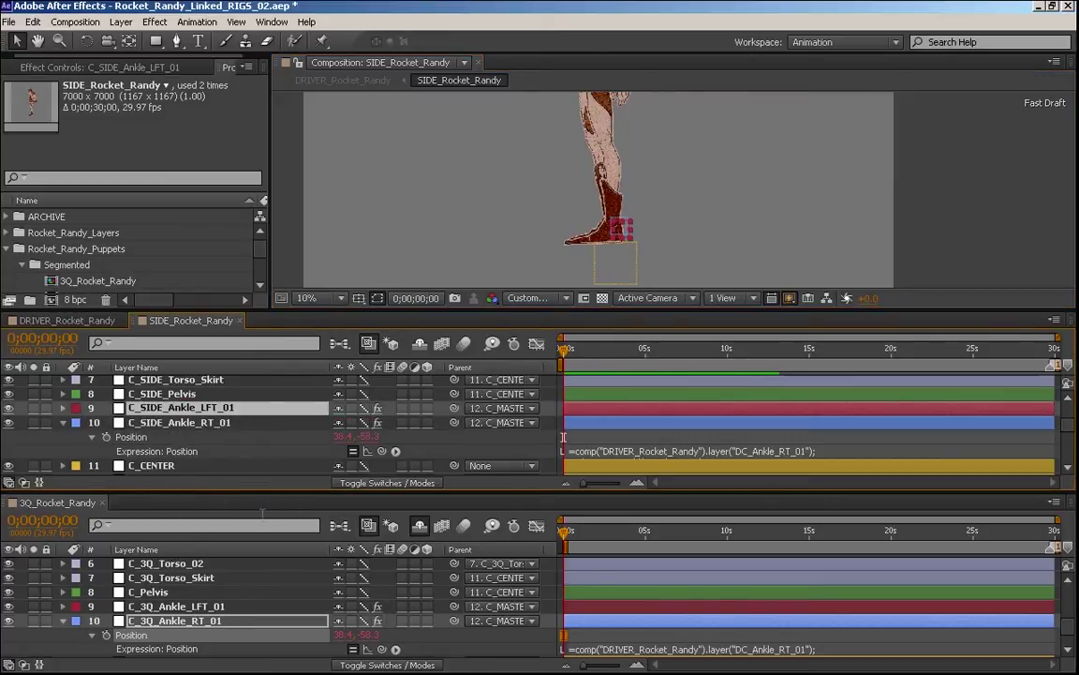
{"action": "key", "text": "p"}
{"action": "left_click", "coordinate": [105, 423], "text": "alt"}
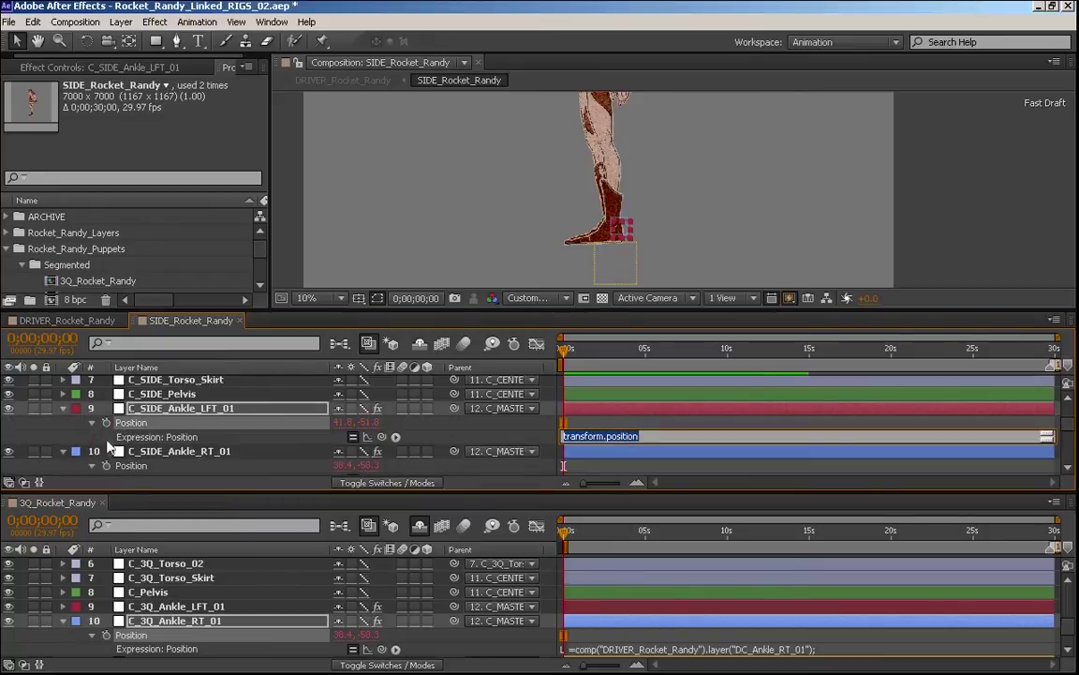
{"action": "type", "text": "parent.fromWorld(P);"}
{"action": "key", "text": "Up"}
{"action": "key", "text": "Up"}
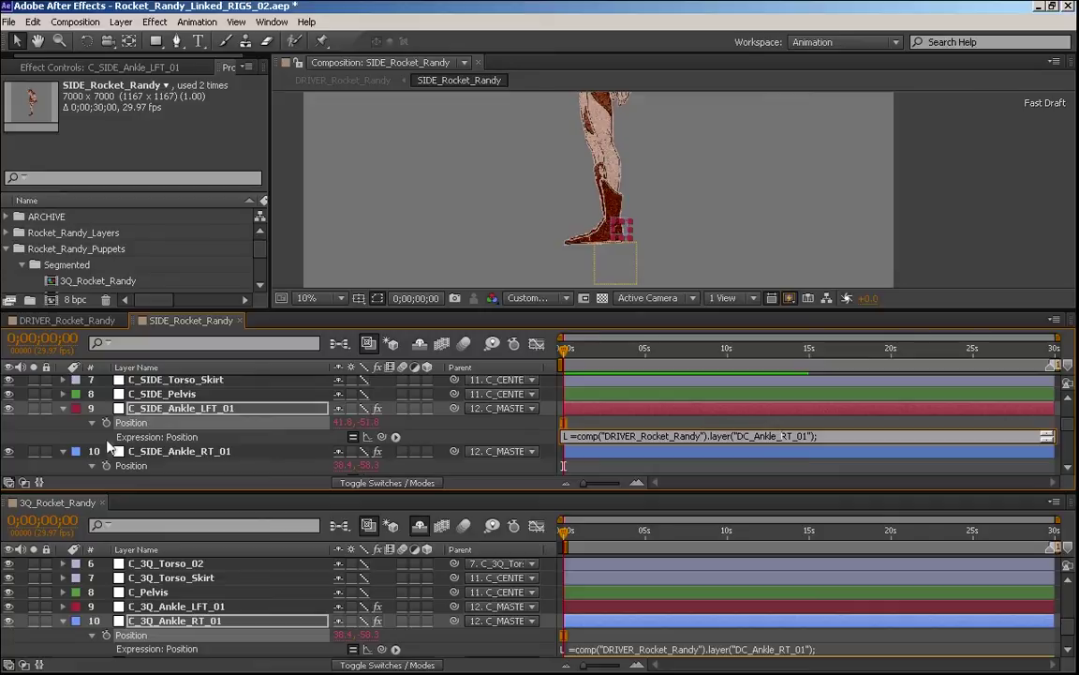
{"action": "type", "text": "LFT"}
{"action": "left_click", "coordinate": [703, 410]}
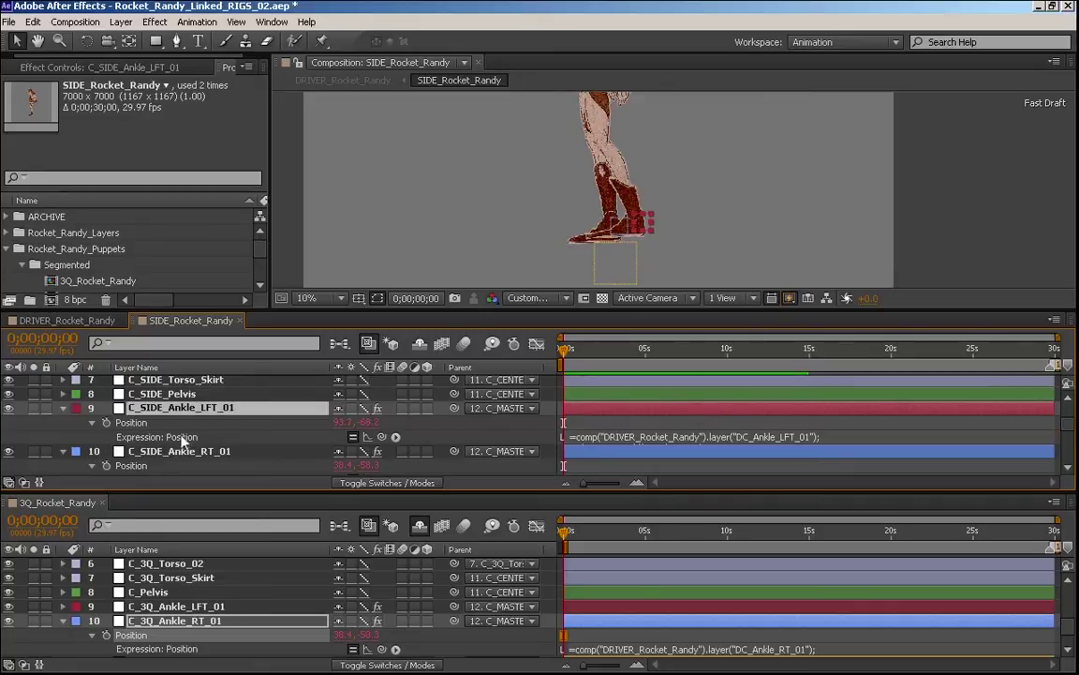
- Zero out both Position values of C_SIDE_Ankle_LFT_01
{"action": "left_click", "coordinate": [341, 424]}
{"action": "left_click", "coordinate": [316, 474]}
{"action": "left_click", "coordinate": [355, 437]}
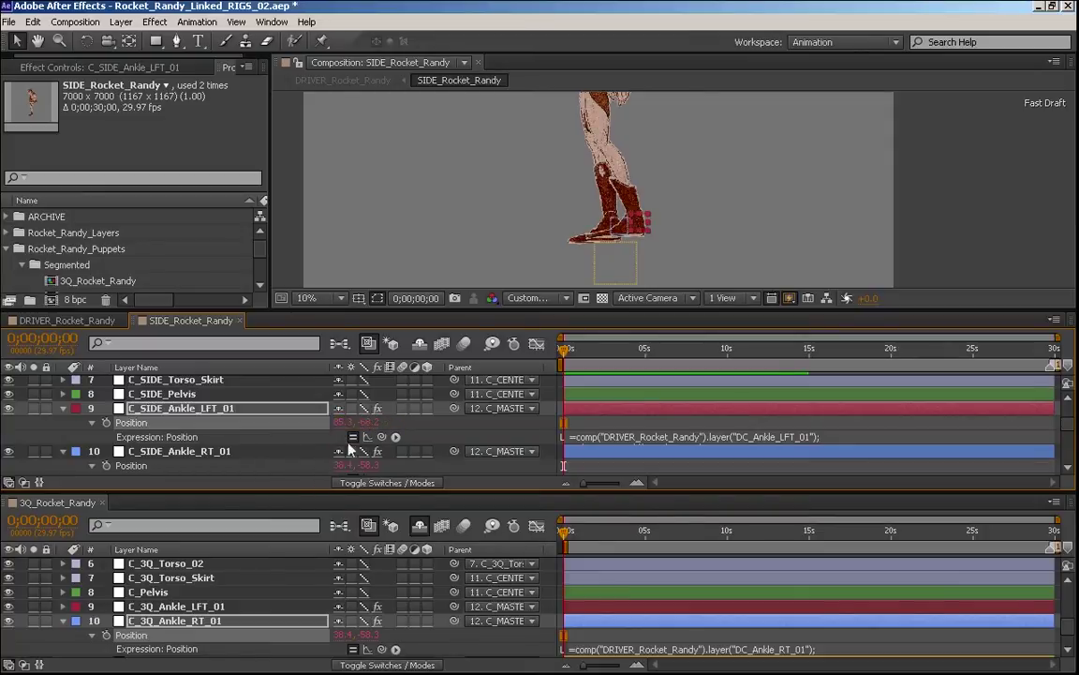
{"action": "left_click", "coordinate": [354, 436]}
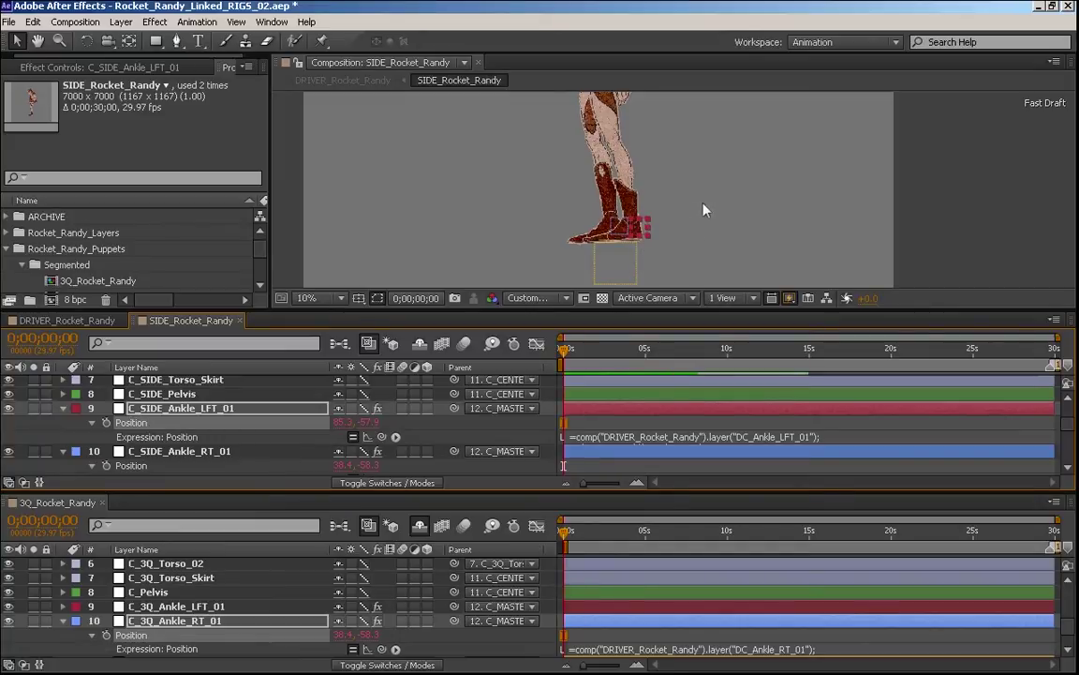
- Offset the side puppet's ankle controls, moving the left one to about 50.1, -57.9 and the right one to about 42.4, -58.3
{"action": "left_click_drag", "start_coordinate": [710, 148], "coordinate": [683, 165]}
{"action": "key", "text": "w"}
{"action": "key", "text": "v"}
{"action": "left_click_drag", "start_coordinate": [619, 246], "coordinate": [536, 250]}
{"action": "left_click", "coordinate": [164, 450]}
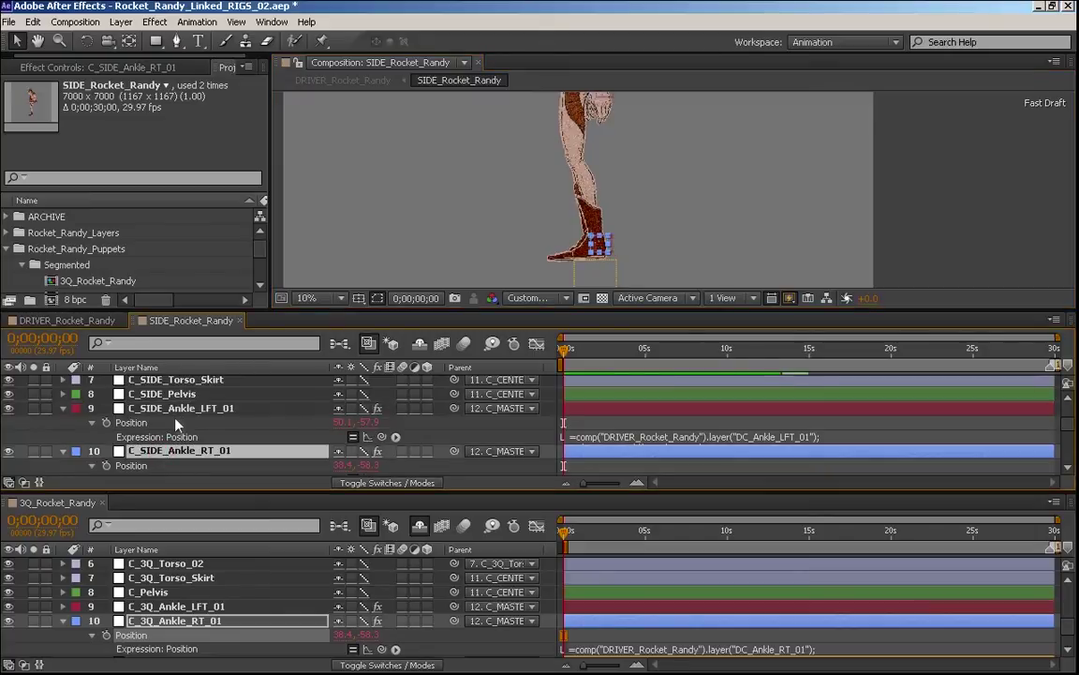
{"action": "key", "text": "Right"}
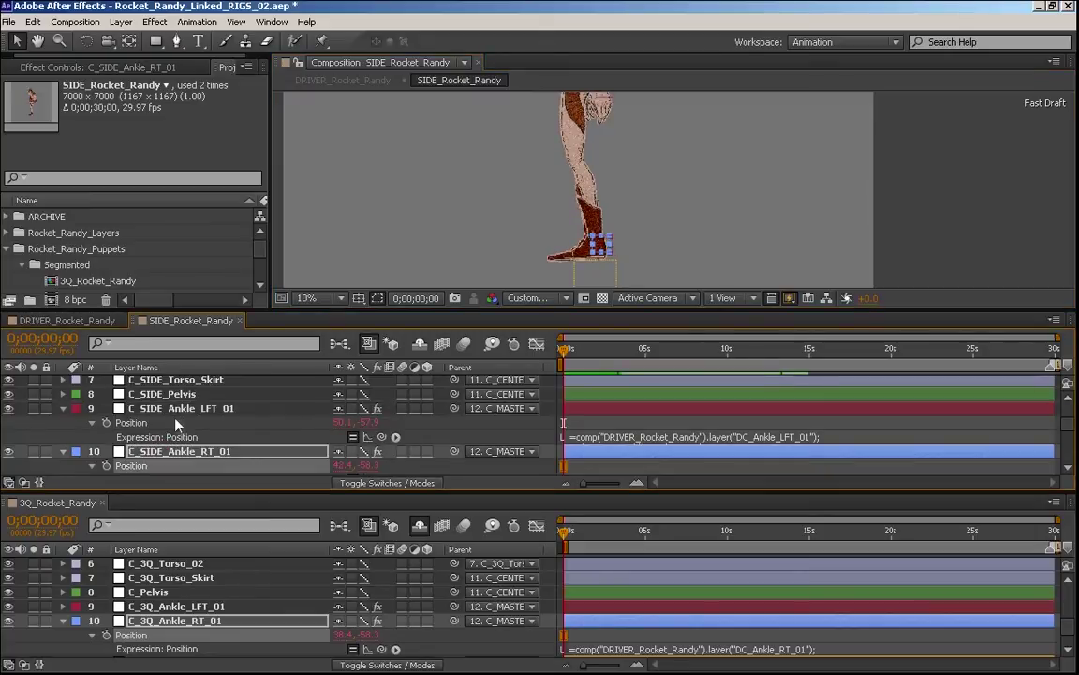
- Test the left and right ankle controls in an enlarged view of DRIVER_Rocket_Randy, undoing each move
{"action": "left_click", "coordinate": [86, 320]}
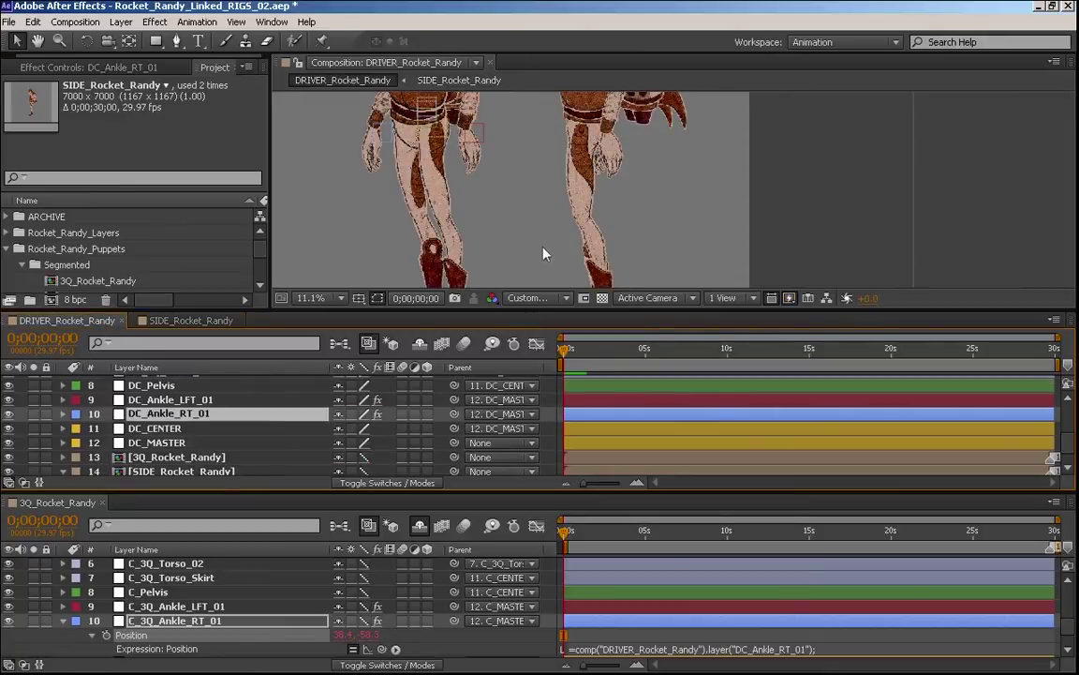
{"action": "key", "text": "grave"}
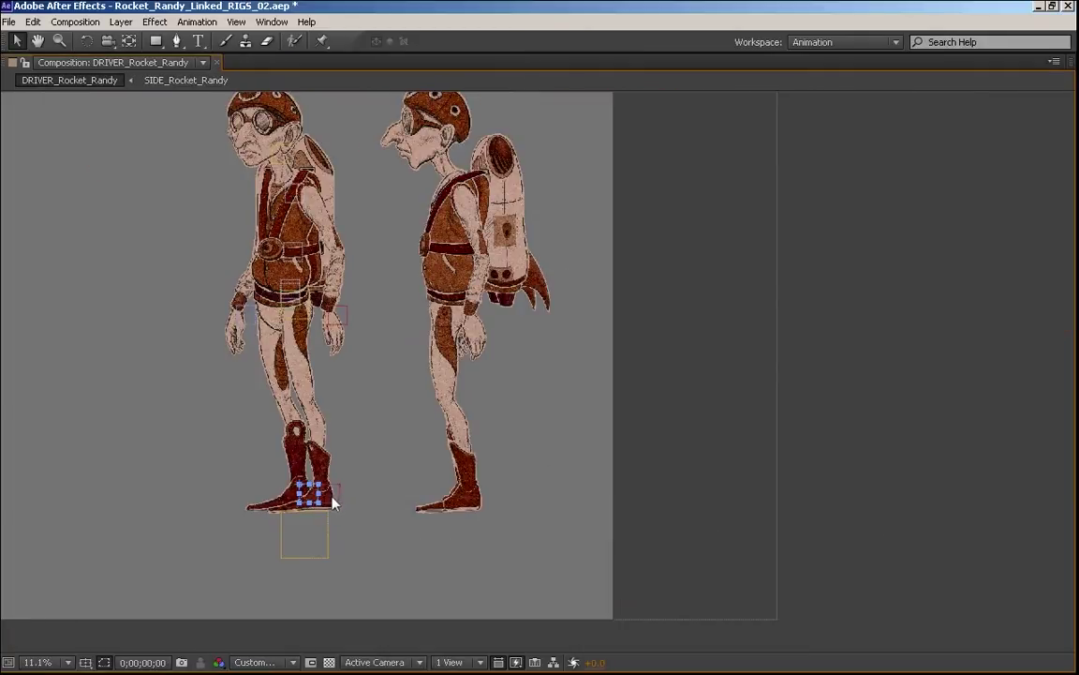
{"action": "left_click_drag", "start_coordinate": [321, 494], "coordinate": [267, 451]}
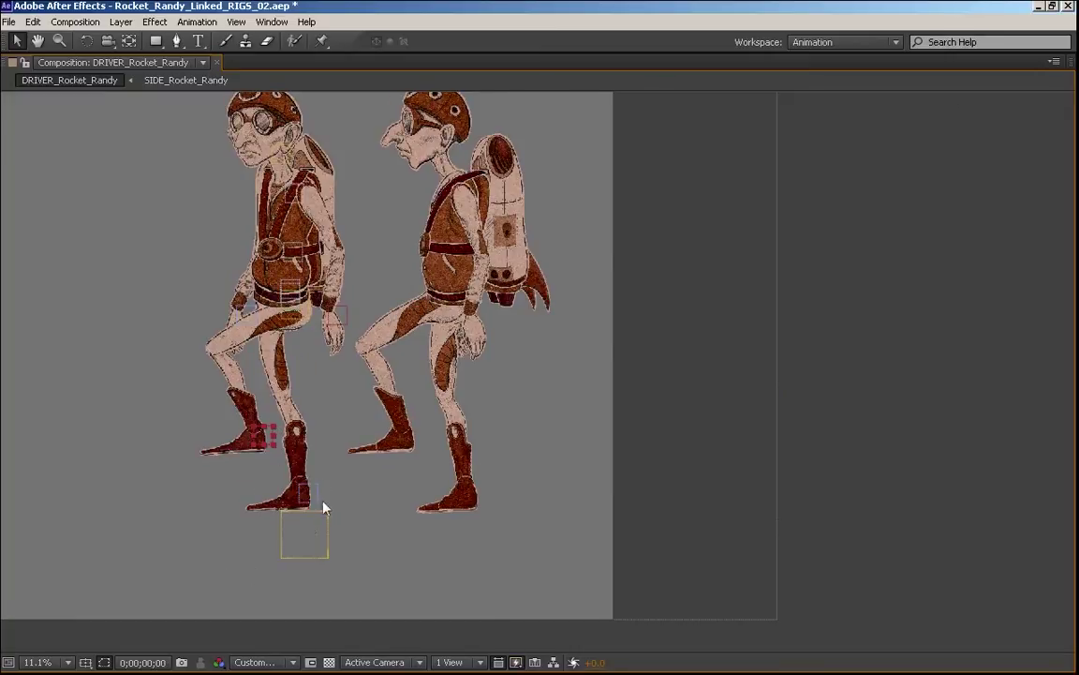
{"action": "key", "text": "ctrl+z"}
{"action": "left_click_drag", "start_coordinate": [300, 489], "coordinate": [281, 407]}
{"action": "key", "text": "ctrl+z"}
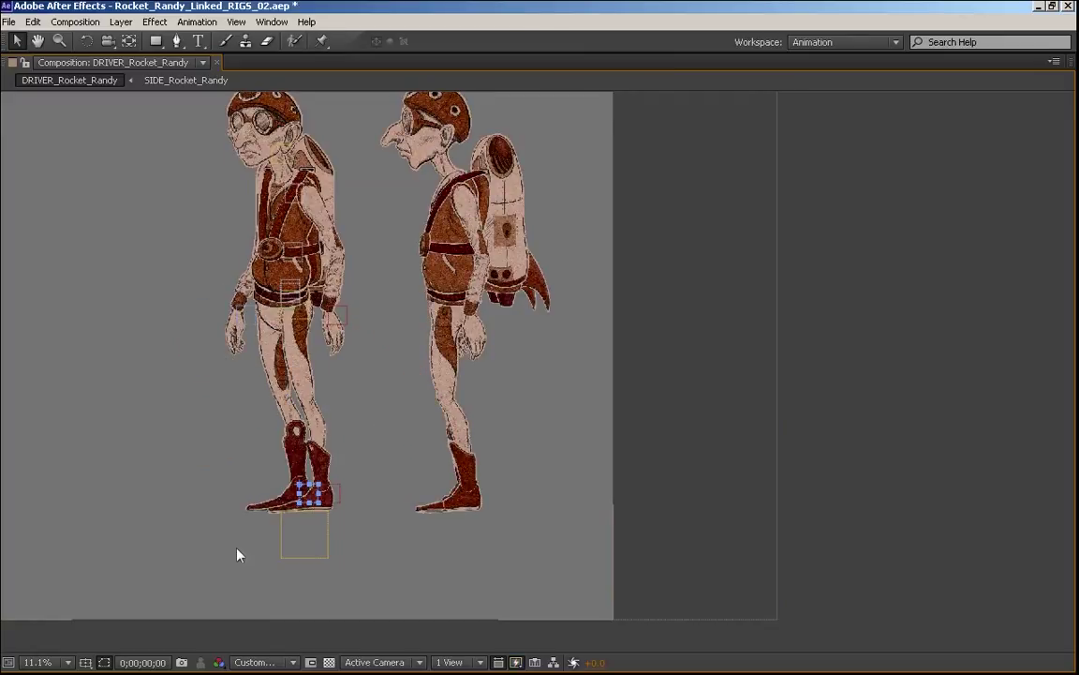
{"action": "left_click_drag", "start_coordinate": [300, 488], "coordinate": [238, 482]}
{"action": "key", "text": "ctrl+z"}
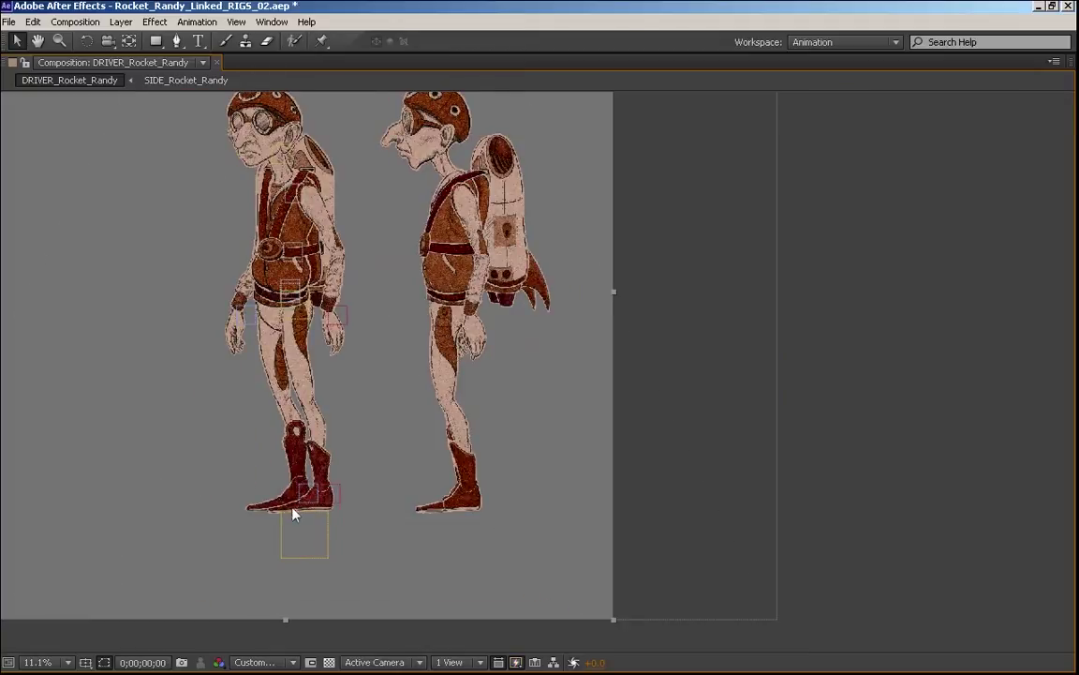
{"action": "key", "text": "grave"}
- Reveal the Rotation properties of C_3Q_Ankle_LFT_01 and C_3Q_Ankle_RT_01 in 3Q_Rocket_Randy
{"action": "left_click", "coordinate": [63, 621]}
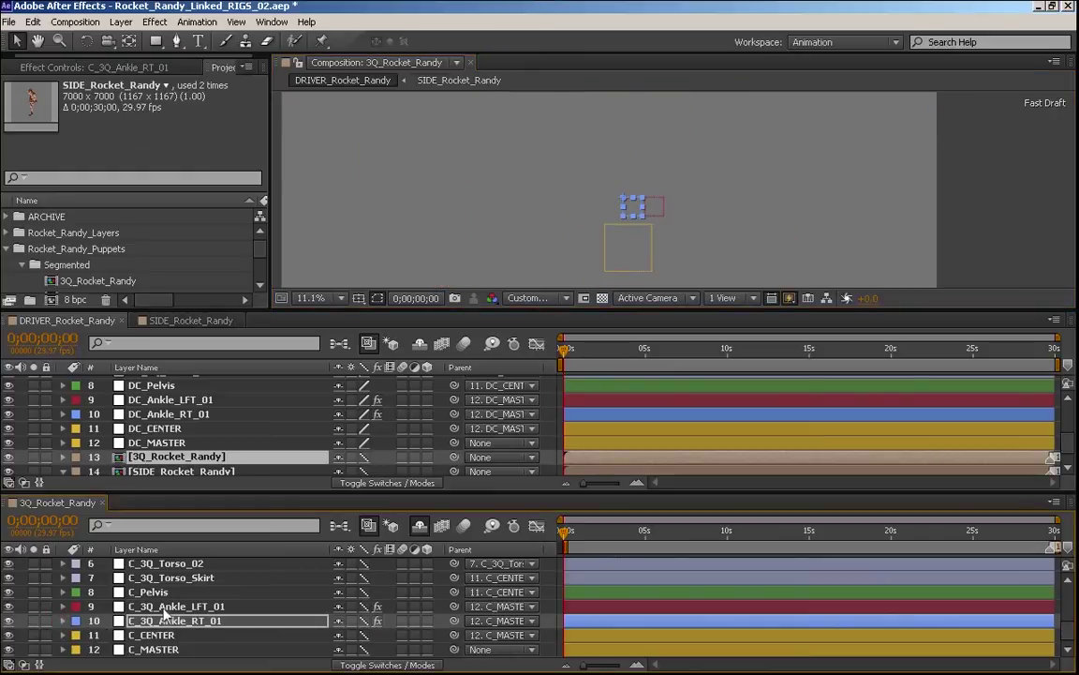
{"action": "left_click", "coordinate": [163, 607]}
{"action": "key", "text": "r"}
{"action": "left_click", "coordinate": [171, 635]}
{"action": "key", "text": "r"}
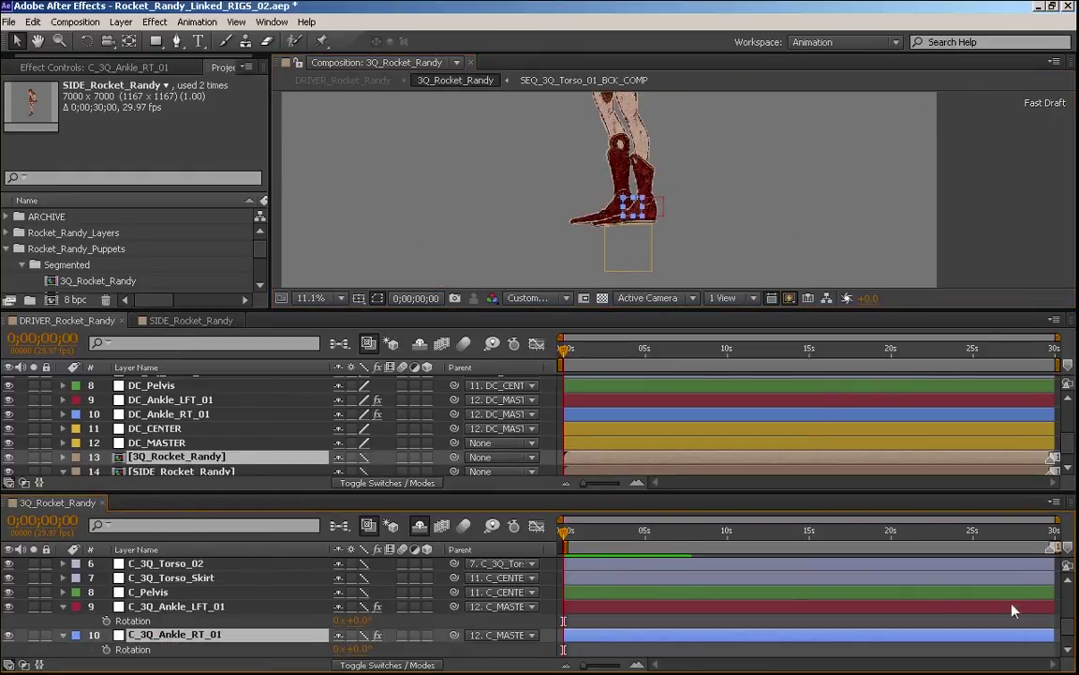
- Copy the hand control's Rotation expression that references DC_Hand_RT_01, collapse it and return to the ankle controls
{"action": "mouse_move", "coordinate": [1066, 629]}
{"action": "left_mouse_down"}
{"action": "mouse_move", "coordinate": [1067, 602]}
{"action": "mouse_move", "coordinate": [1060, 617]}
{"action": "left_mouse_up"}
{"action": "left_click", "coordinate": [564, 618]}
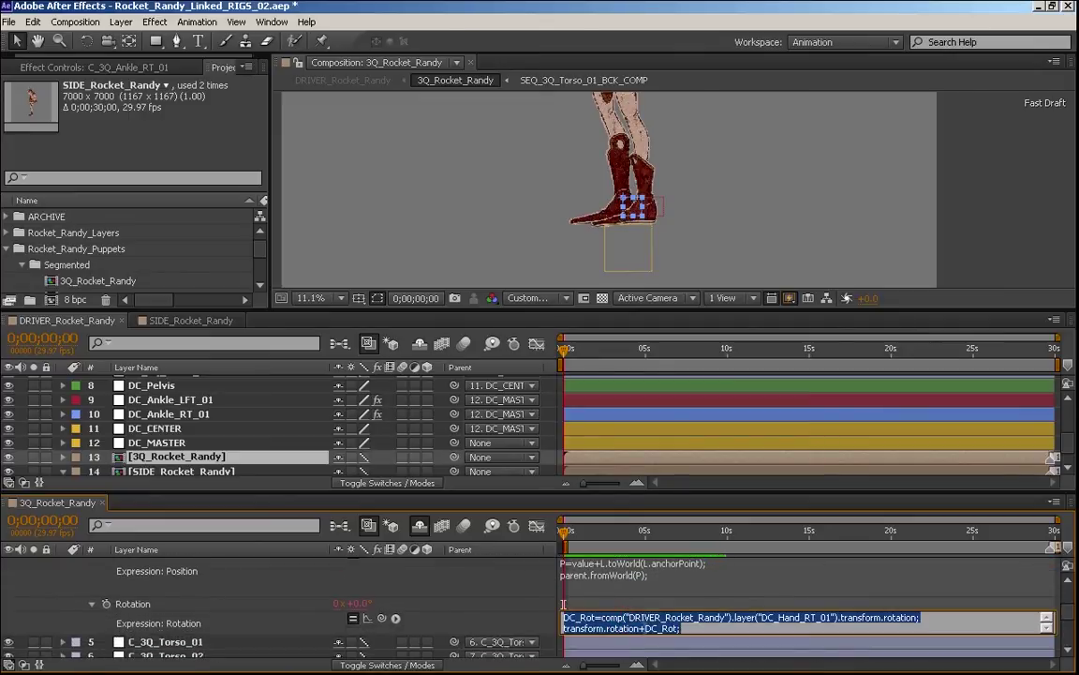
{"action": "left_click", "coordinate": [91, 604]}
{"action": "left_click", "coordinate": [91, 604]}
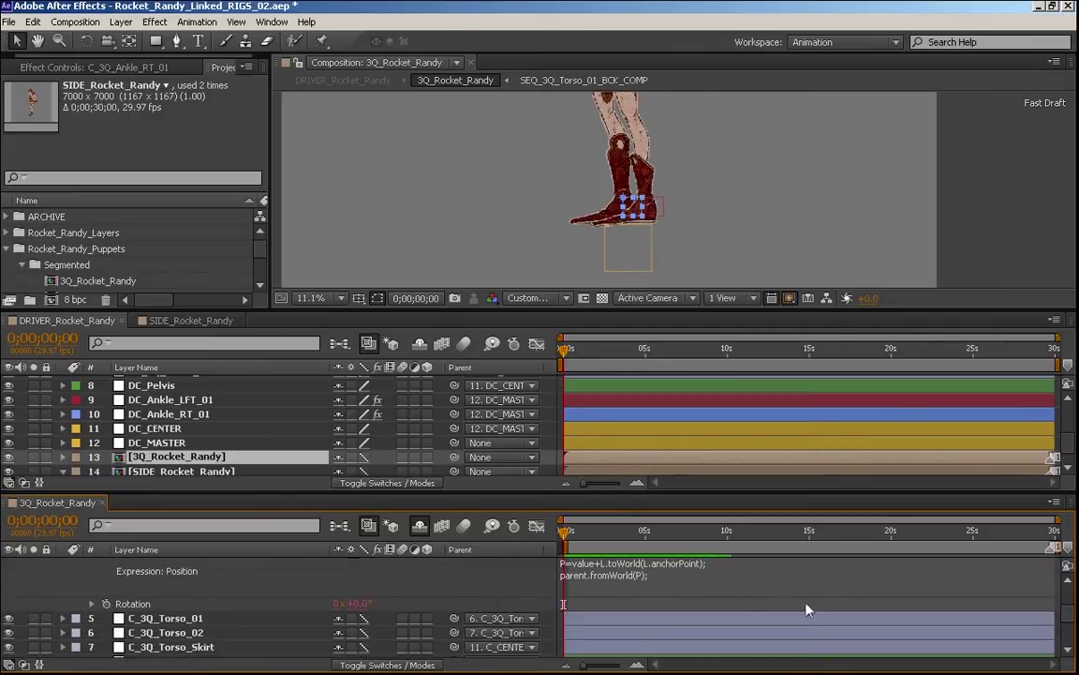
{"action": "mouse_move", "coordinate": [1067, 620]}
{"action": "left_mouse_down"}
{"action": "mouse_move", "coordinate": [1064, 610]}
{"action": "mouse_move", "coordinate": [1066, 626]}
{"action": "left_mouse_up"}
{"action": "left_click", "coordinate": [62, 584]}
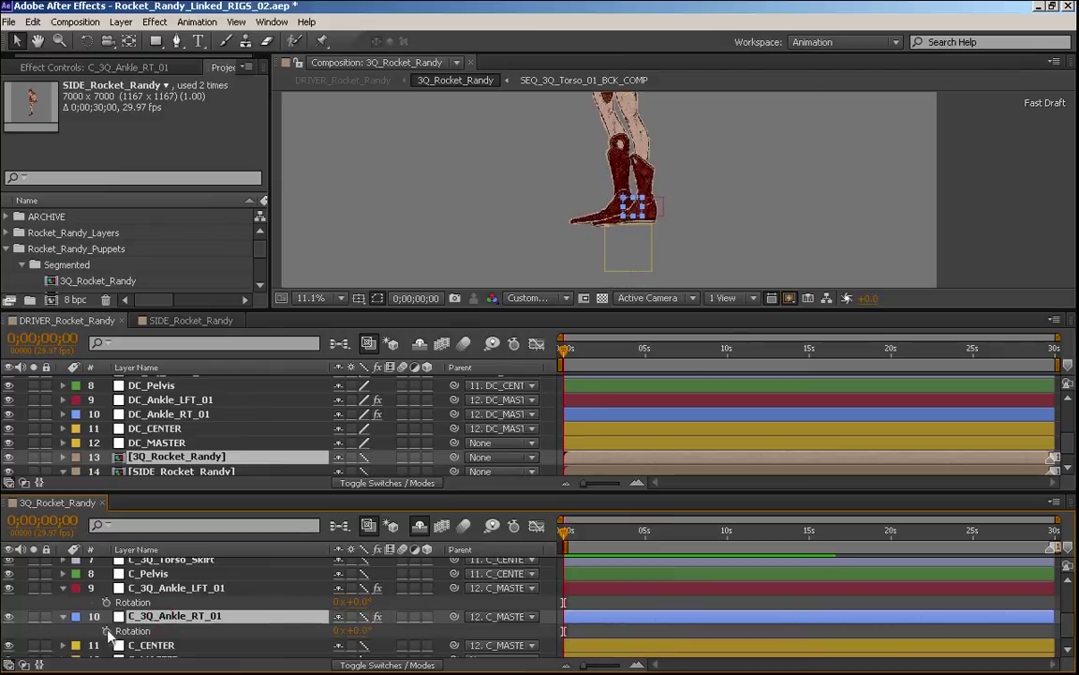
- Give C_3Q_Ankle_RT_01 a Rotation expression adding DC_Rot to transform.rotation, with DC_Rot taken from DC_Ankle_RT_01 in DRIVER_Rocket_Randy
{"action": "left_click", "coordinate": [107, 631], "text": "alt"}
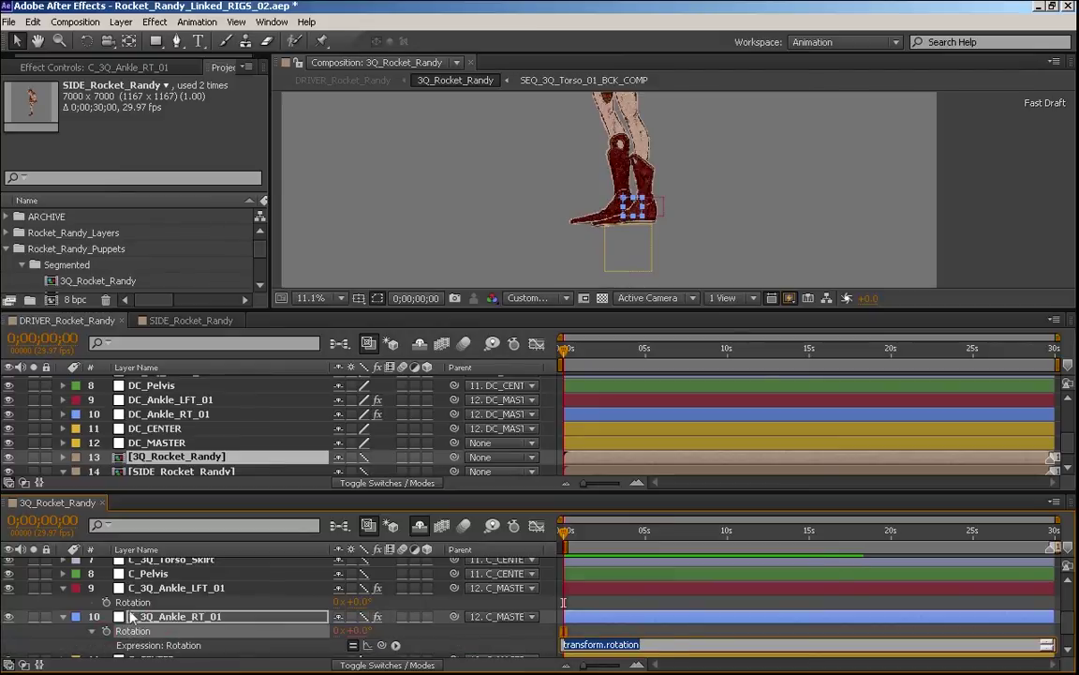
{"action": "type", "text": "+DC_Rot;"}
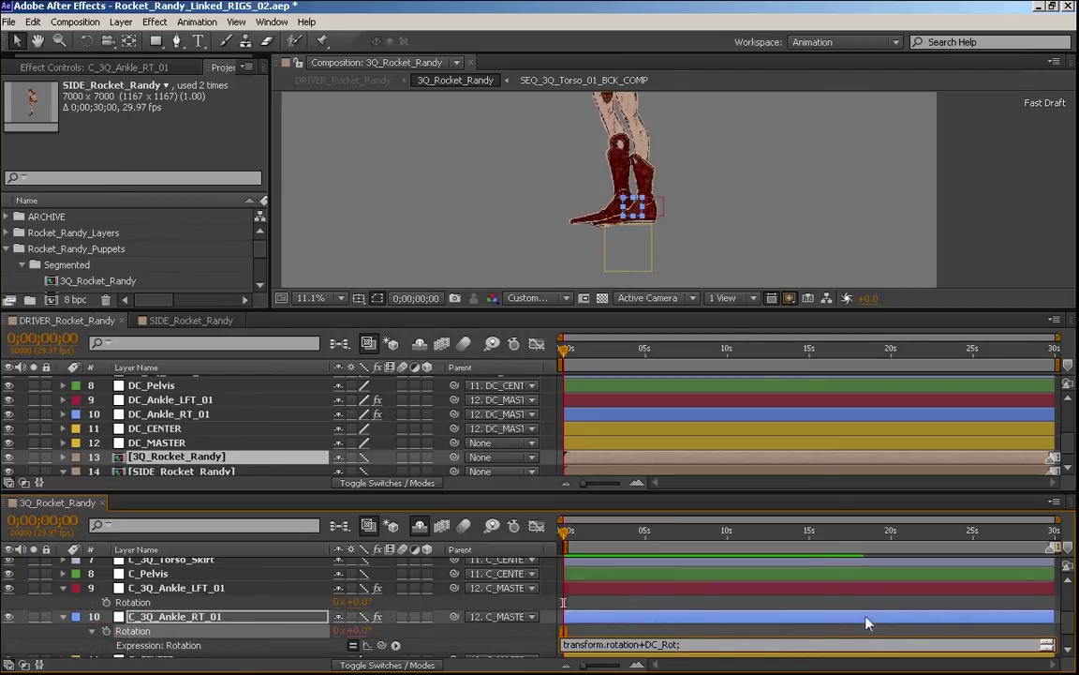
{"action": "type", "text": "DC_Rot=comp(\"DRIVER_Rocket_Randy\").layer(\"DC_Hand_RT_01\").transform.rotation;"}
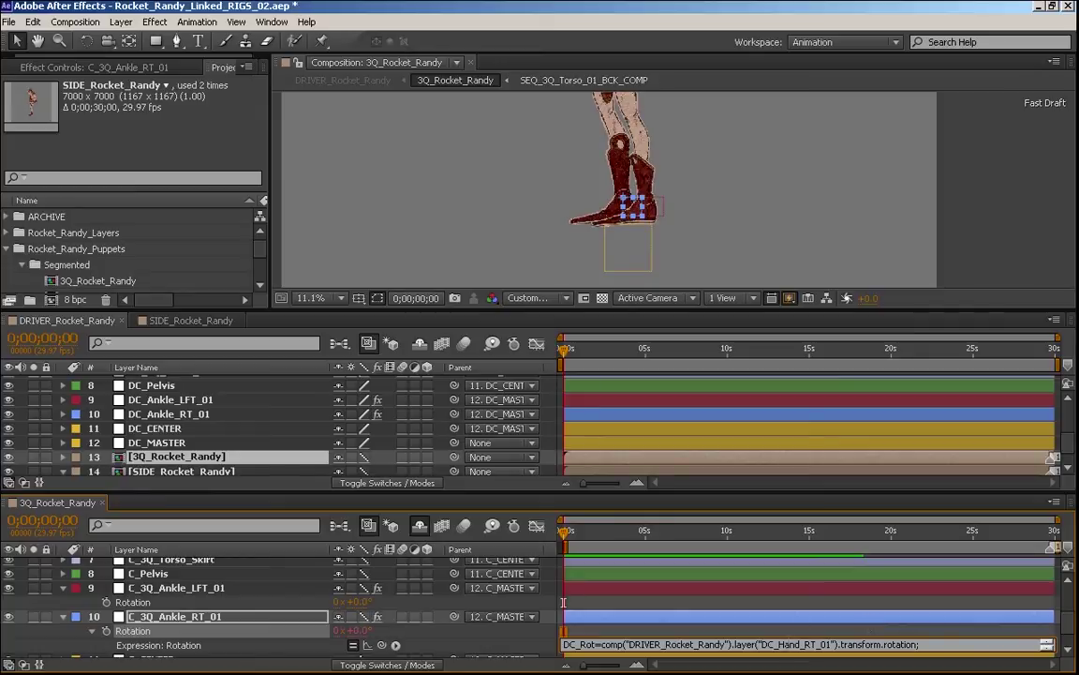
{"action": "double_click", "coordinate": [790, 645]}
{"action": "type", "text": "Ankle"}
{"action": "left_click", "coordinate": [803, 629]}
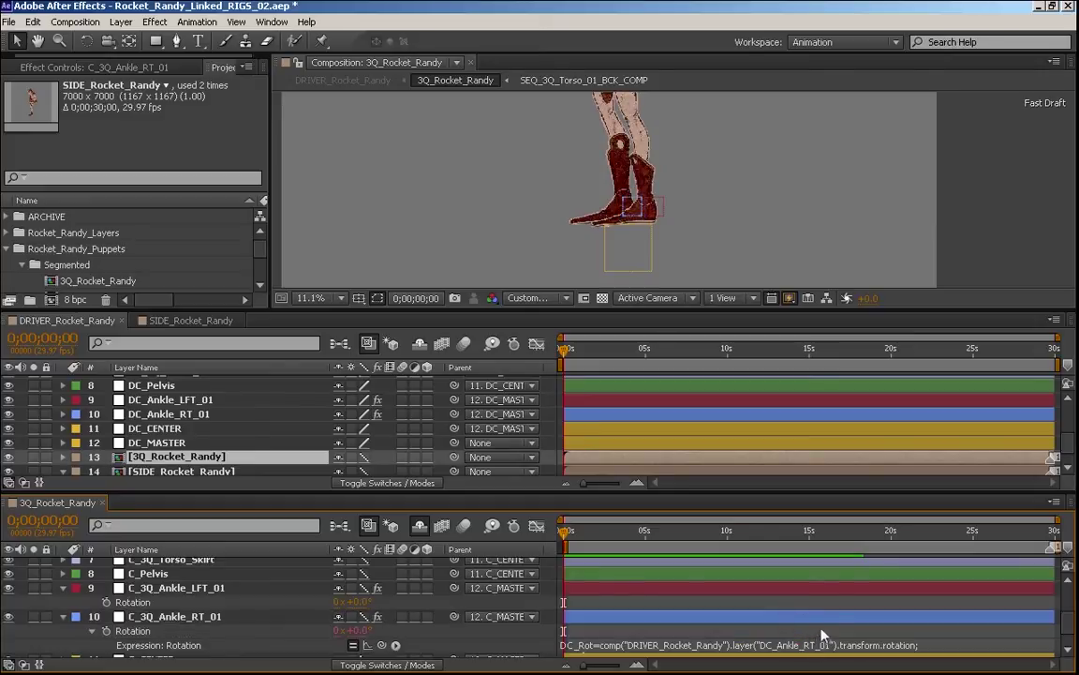
- Copy the right ankle's DC_Rot line and give C_3Q_Ankle_LFT_01 the same Rotation expression, referencing DC_Ankle_LFT_01
{"action": "left_click", "coordinate": [766, 647]}
{"action": "key", "text": "ctrl+c"}
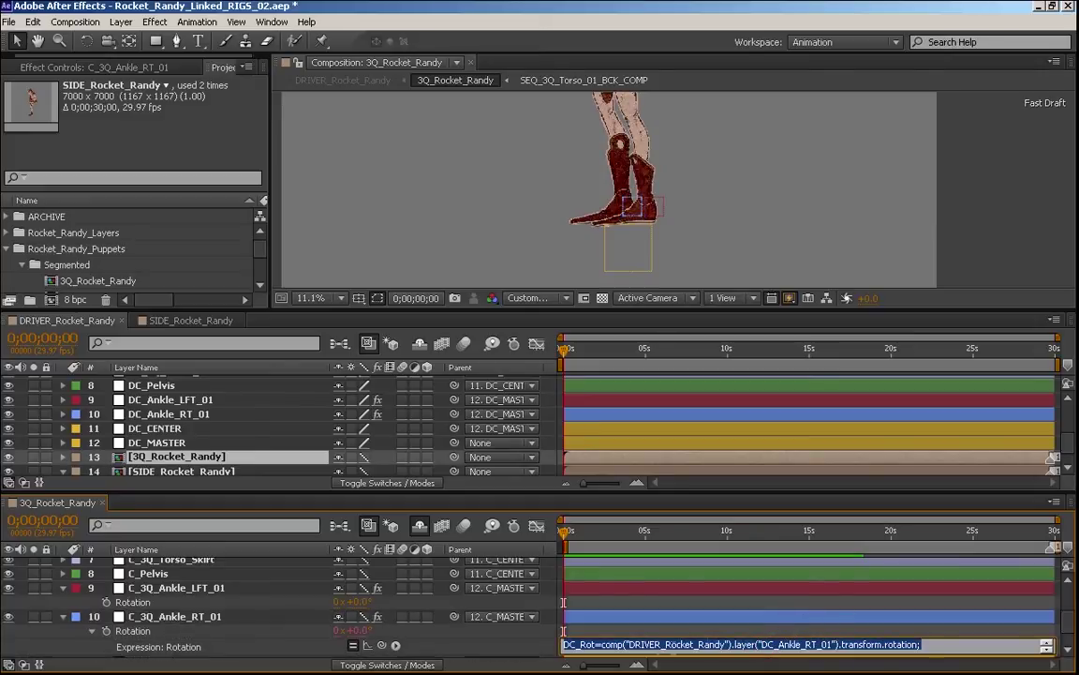
{"action": "left_click", "coordinate": [107, 601], "text": "alt"}
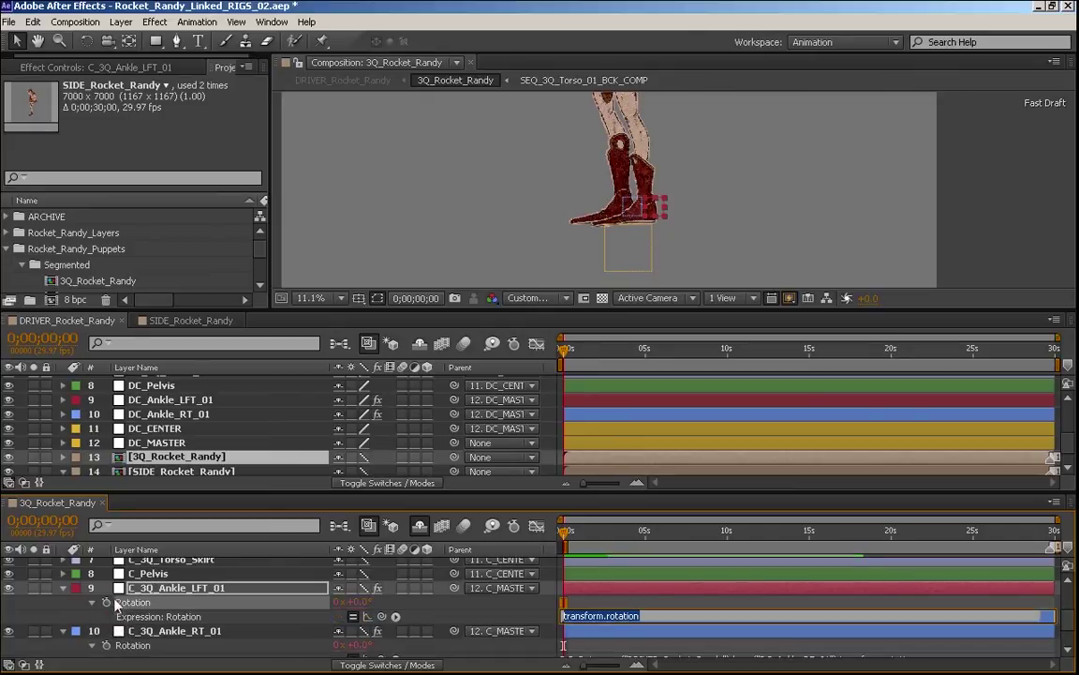
{"action": "type", "text": "transform.rotation+DC_Rot;"}
{"action": "key", "text": "ctrl+v"}
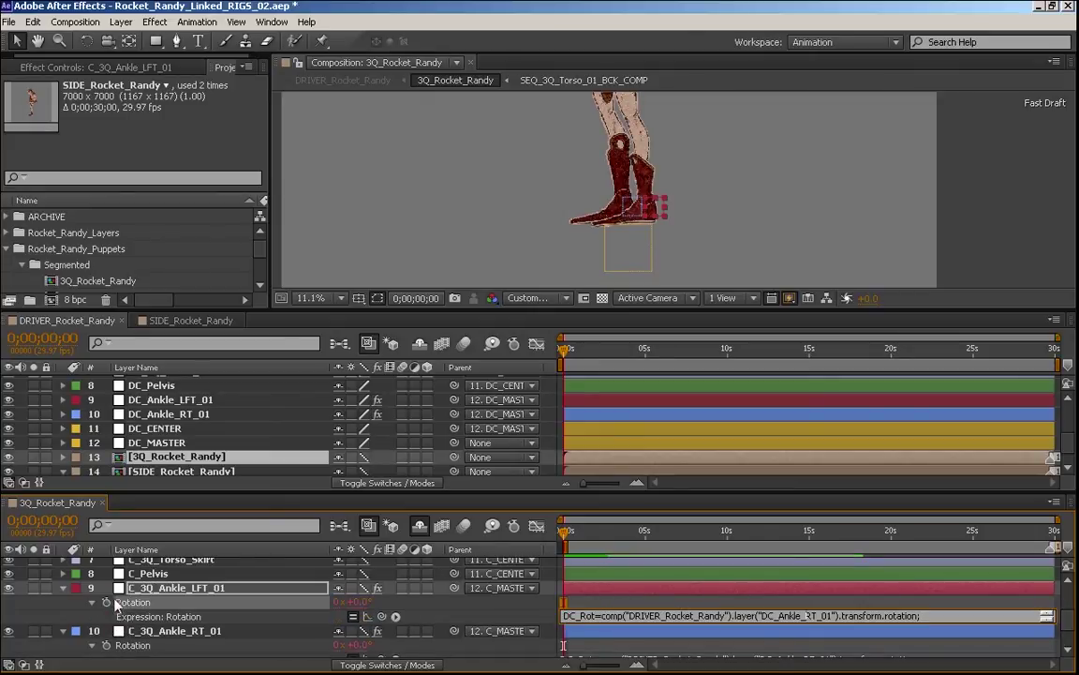
{"action": "type", "text": "LFT"}
{"action": "left_click", "coordinate": [767, 600]}
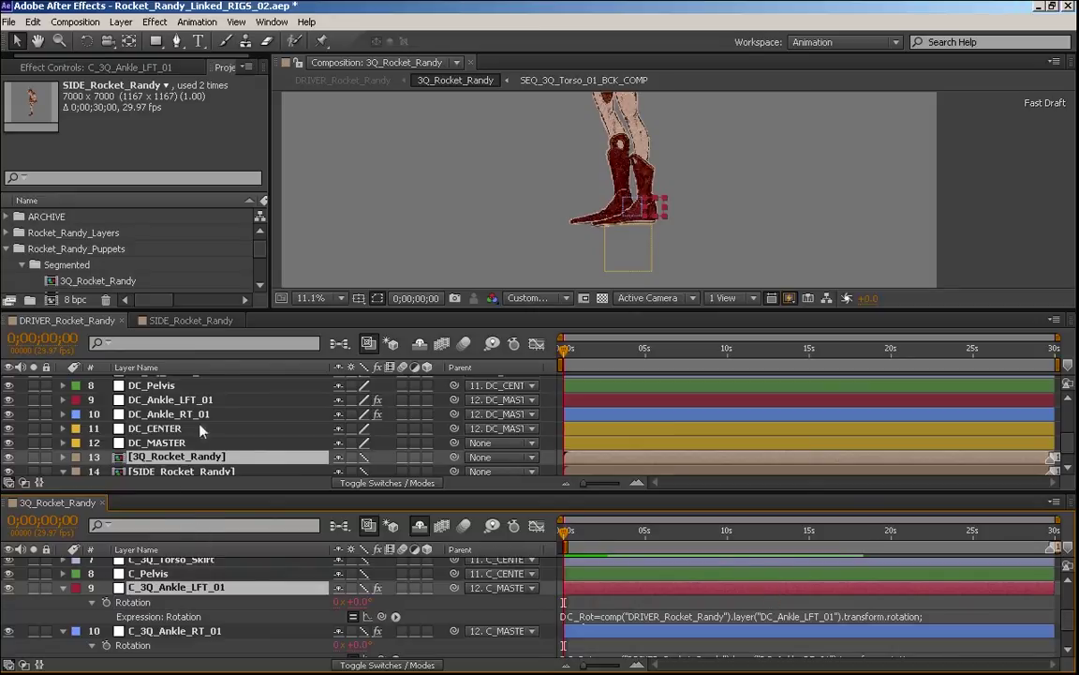
- Reveal the Rotation properties of C_SIDE_Ankle_RT_01 and C_SIDE_Ankle_LFT_01 in SIDE_Rocket_Randy
{"action": "left_click", "coordinate": [178, 321]}
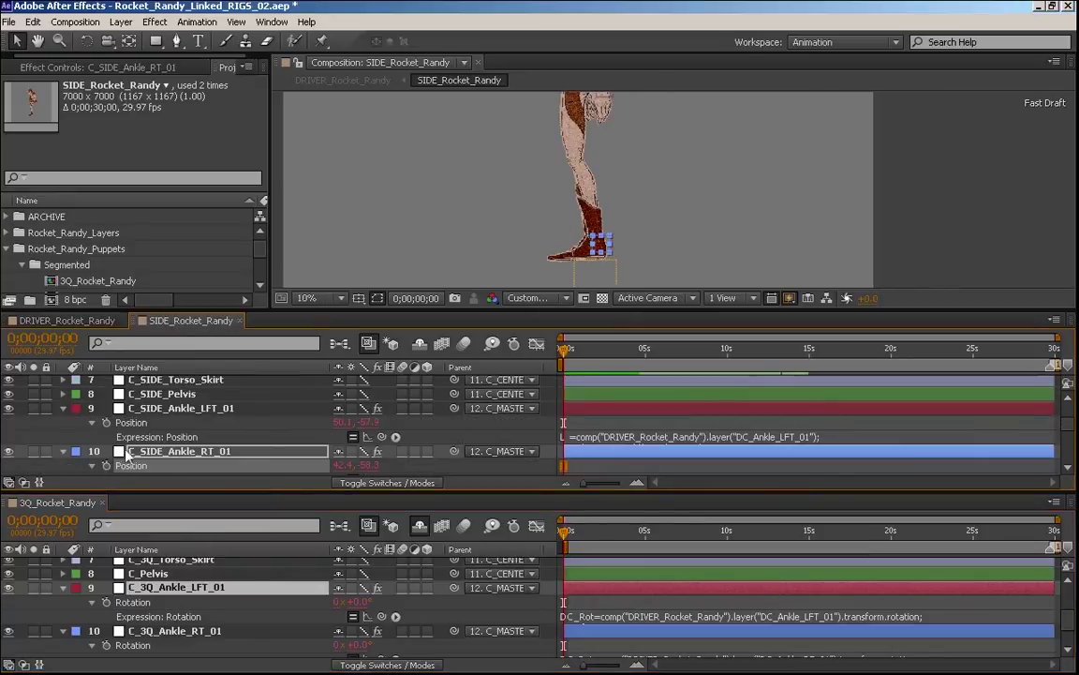
{"action": "key", "text": "r"}
{"action": "left_click", "coordinate": [172, 412]}
{"action": "key", "text": "r"}
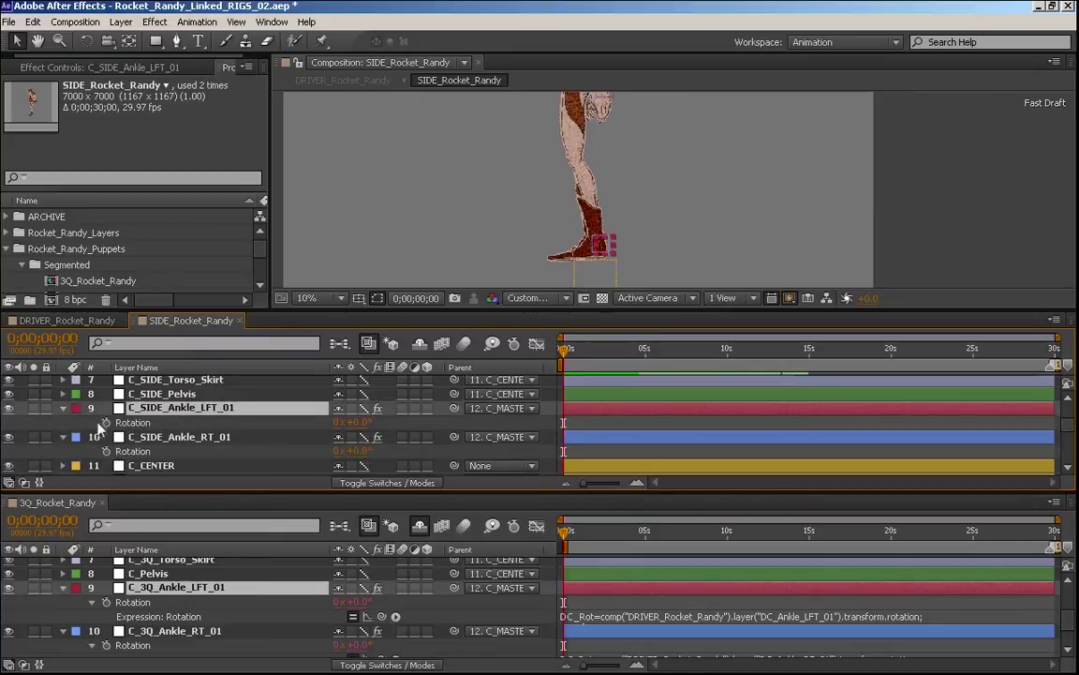
- Give C_SIDE_Ankle_LFT_01 a Rotation expression of transform.rotation+DC_Rot, changing the pasted reference to DC_Ankle_LFT_01
{"action": "left_click", "coordinate": [106, 423], "text": "alt"}
{"action": "type", "text": "transform.rotation+DC_Rot;"}
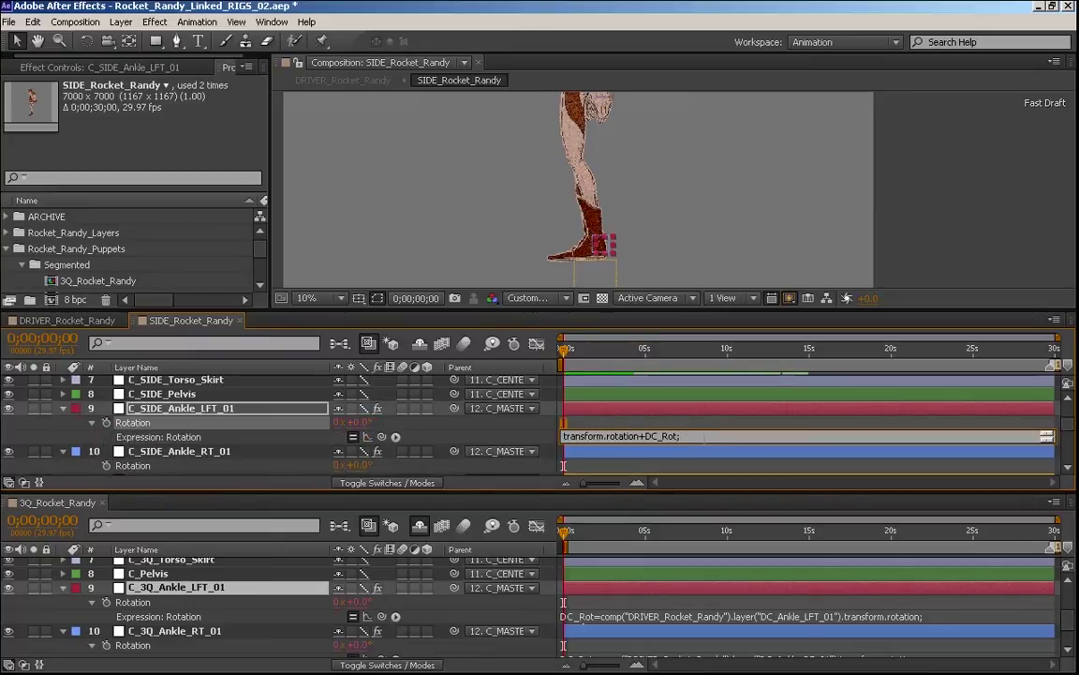
{"action": "key", "text": "ctrl+v"}
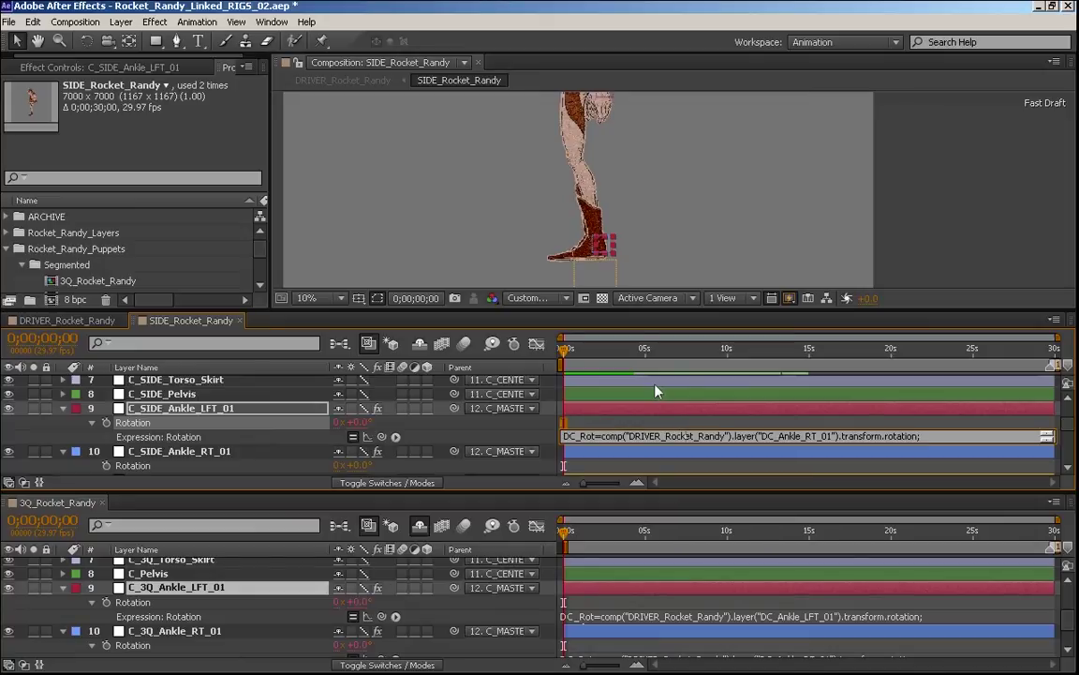
{"action": "key", "text": "Right"}
{"action": "key", "text": "Right"}
{"action": "key", "text": "Right"}
{"action": "key", "text": "Right"}
{"action": "key", "text": "Right"}
{"action": "key", "text": "Right"}
{"action": "key", "text": "Right"}
{"action": "key", "text": "Right"}
{"action": "key", "text": "Right"}
{"action": "key", "text": "Right"}
{"action": "key", "text": "Right"}
{"action": "key", "text": "Right"}
{"action": "key", "text": "Right"}
{"action": "key", "text": "shift+Right"}
{"action": "type", "text": "LF"}
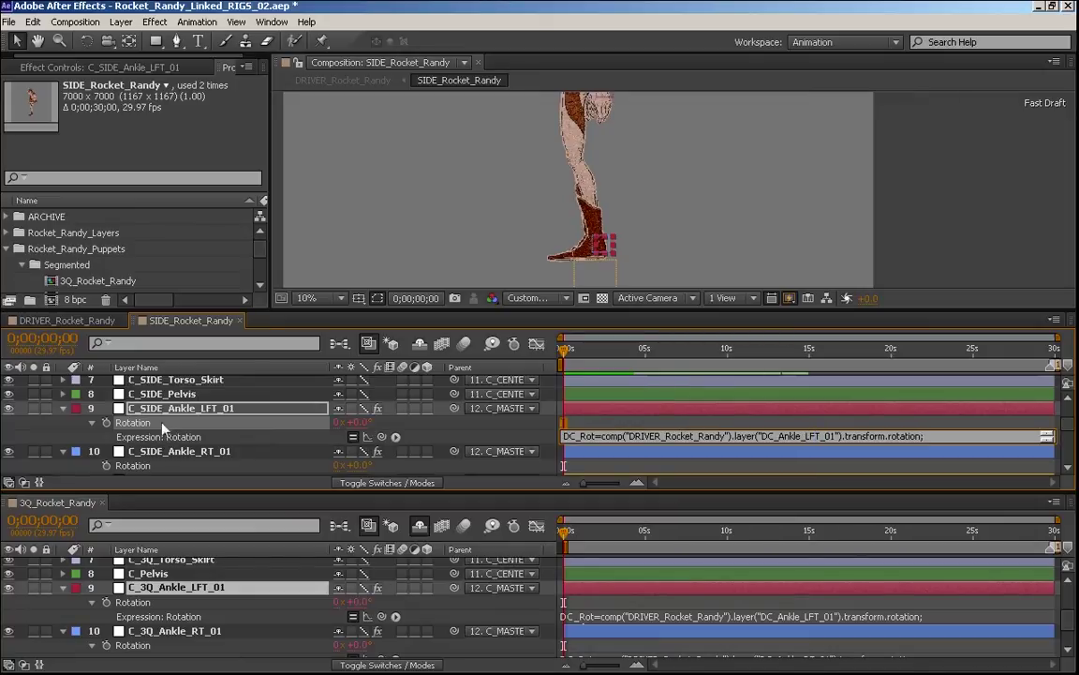
- Give C_SIDE_Ankle_RT_01 a Rotation expression of transform.rotation+DC_Rot, with DC_Rot referencing DC_Ankle_RT_01
{"action": "left_click", "coordinate": [105, 466], "text": "alt"}
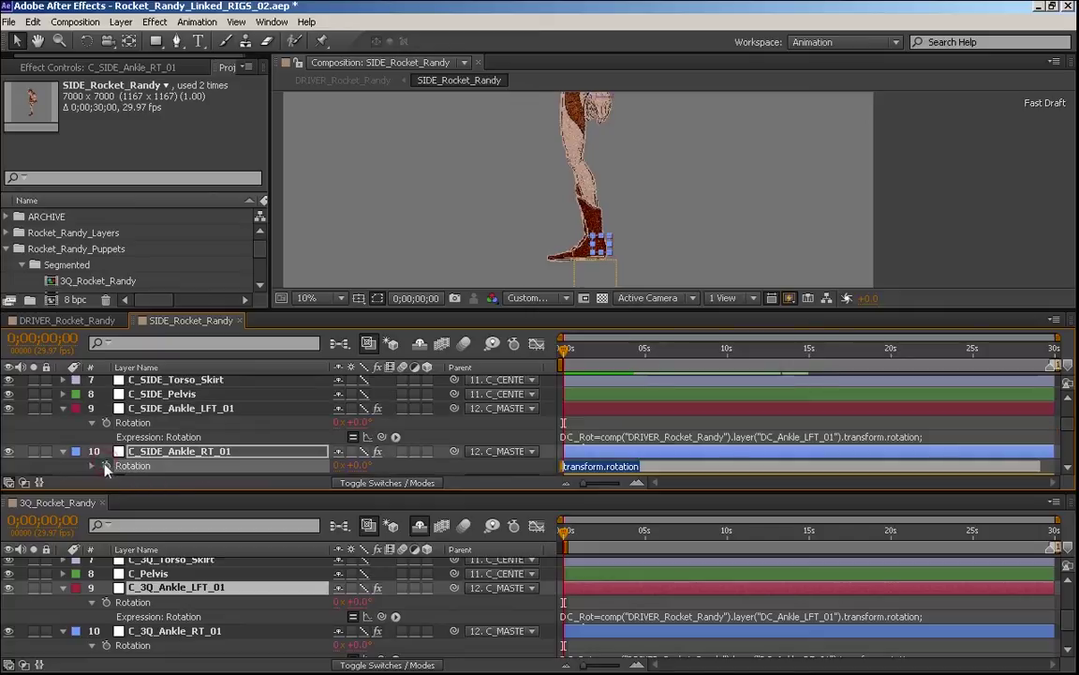
{"action": "key", "text": "End"}
{"action": "type", "text": "+DC_Rot;"}
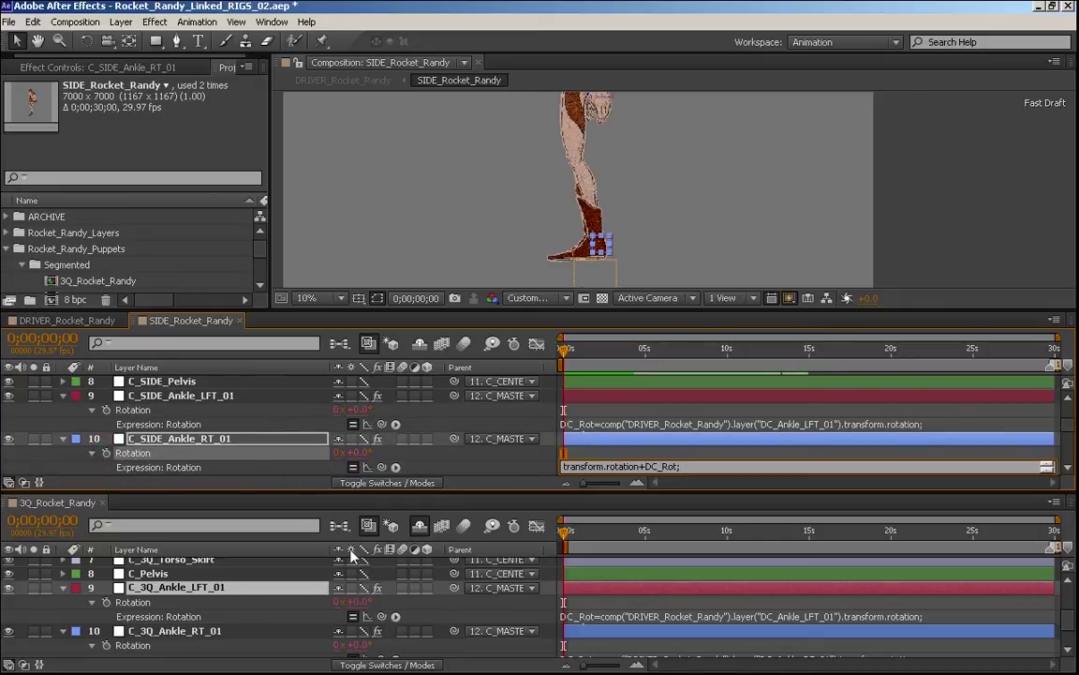
{"action": "left_click", "coordinate": [611, 442]}
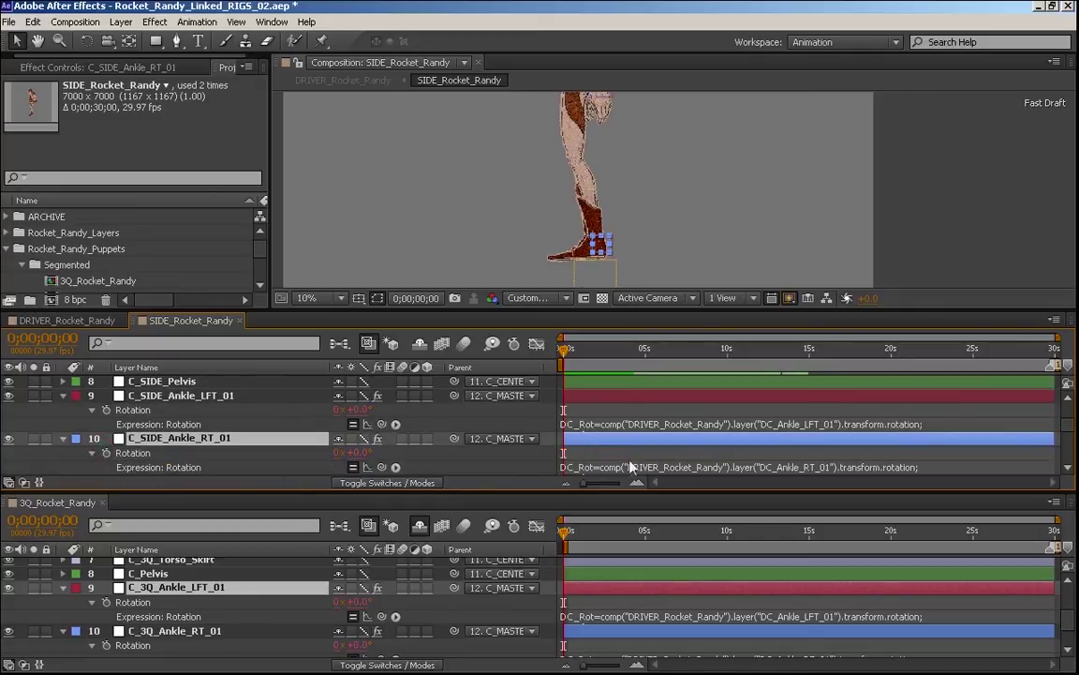
- Collapse the left and right ankle control layers in both SIDE_Rocket_Randy and 3Q_Rocket_Randy
{"action": "left_click", "coordinate": [62, 439]}
{"action": "left_click", "coordinate": [63, 395]}
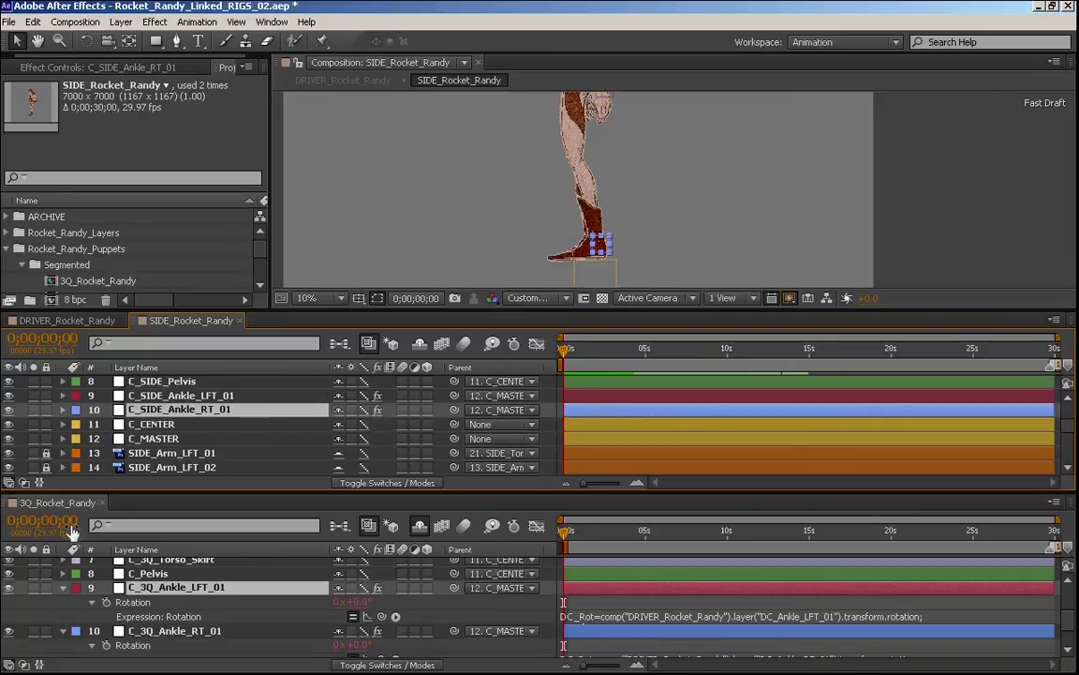
{"action": "left_click", "coordinate": [63, 588]}
{"action": "left_click", "coordinate": [62, 602]}
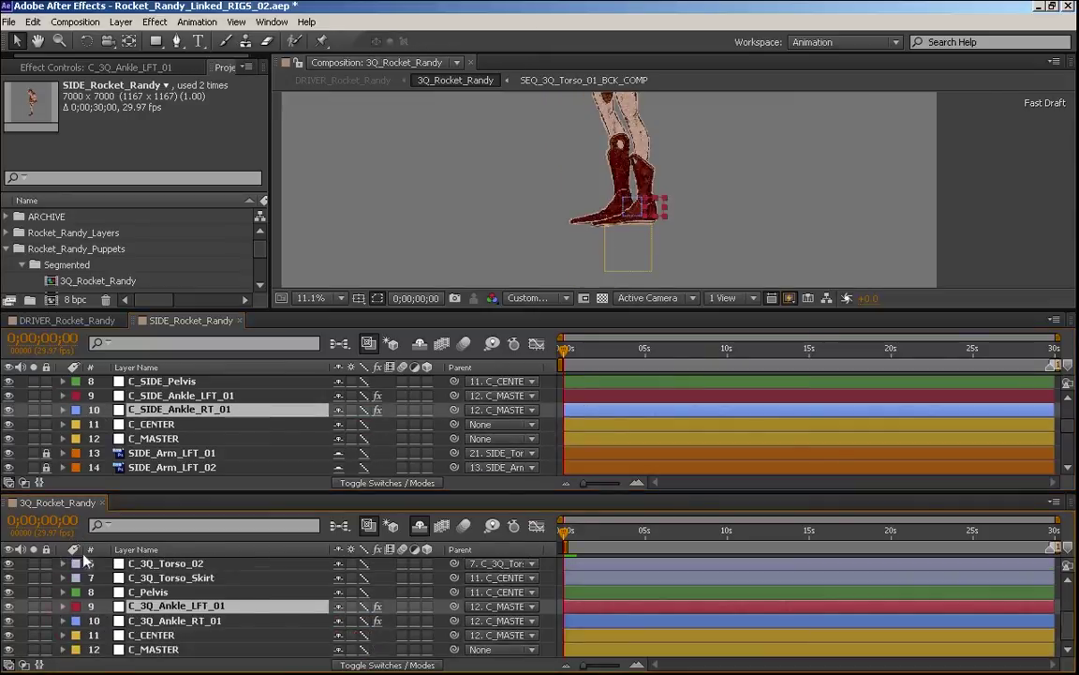
- Test the rotation of the left ankle control at the first frame in an enlarged view of DRIVER_Rocket_Randy
{"action": "left_click", "coordinate": [67, 320]}
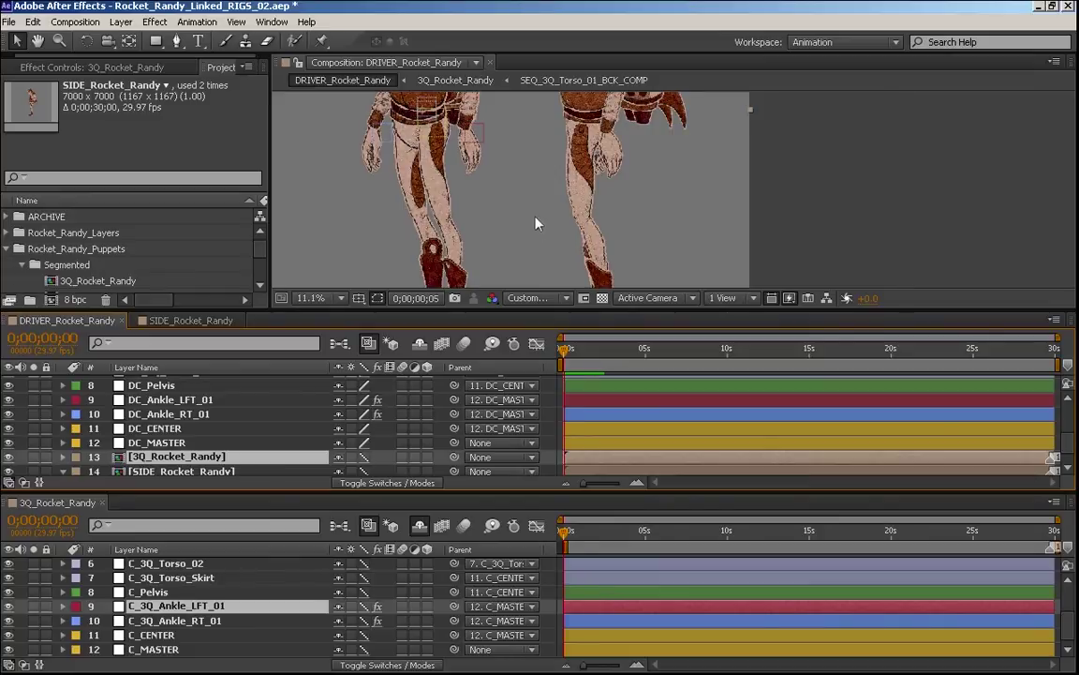
{"action": "left_click", "coordinate": [581, 354]}
{"action": "key", "text": "Home"}
{"action": "key", "text": "grave"}
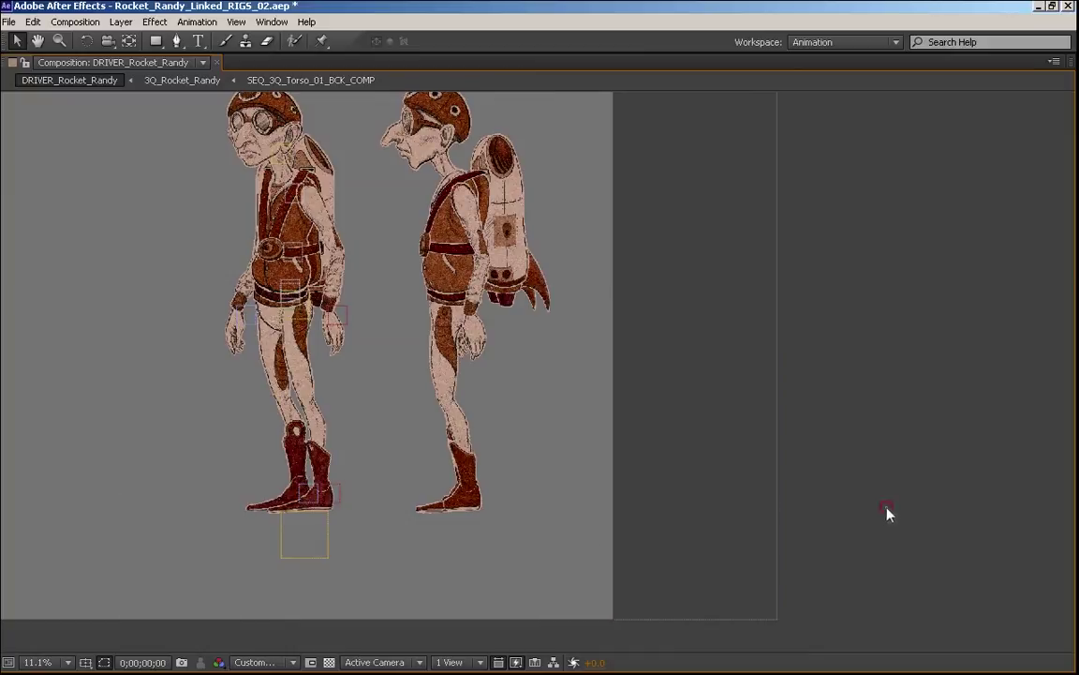
{"action": "left_click", "coordinate": [337, 496]}
{"action": "key", "text": "w"}
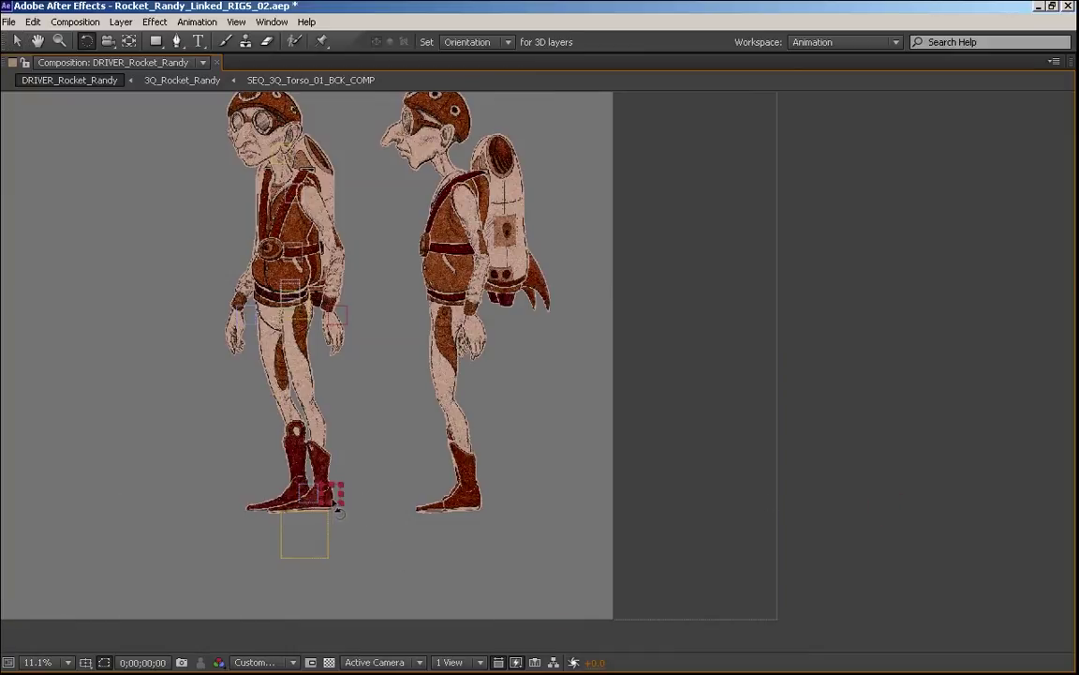
{"action": "left_click_drag", "start_coordinate": [339, 502], "coordinate": [281, 459]}
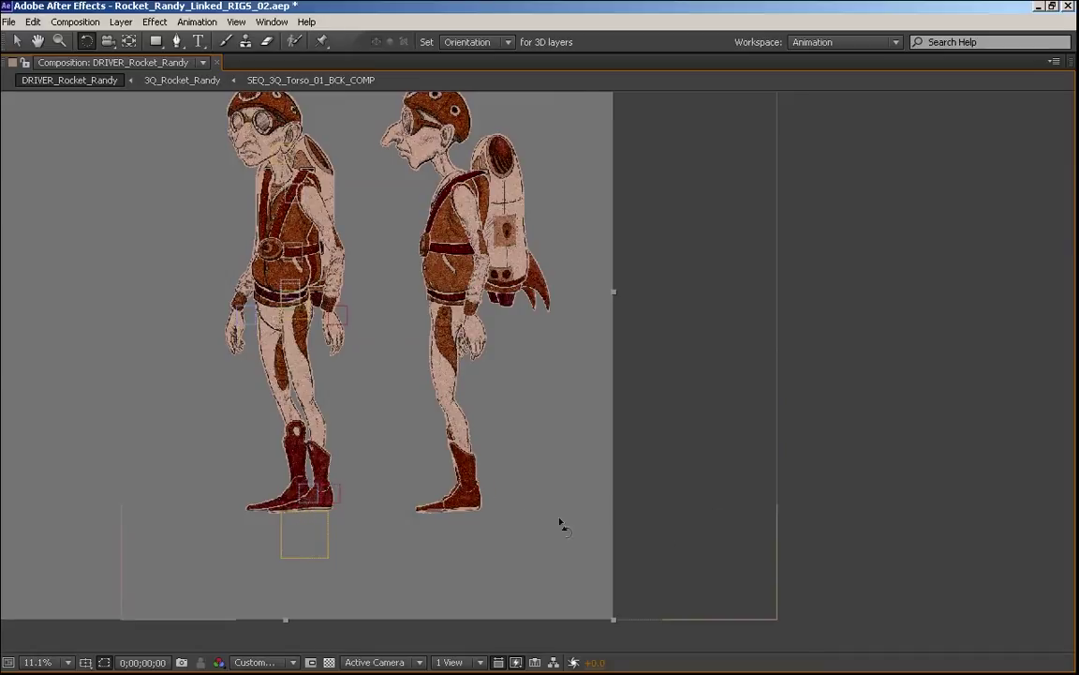
- Restore the full panel layout and lock the 3Q_Rocket_Randy and SIDE_Rocket_Randy layers in the driver composition
{"action": "key", "text": "grave"}
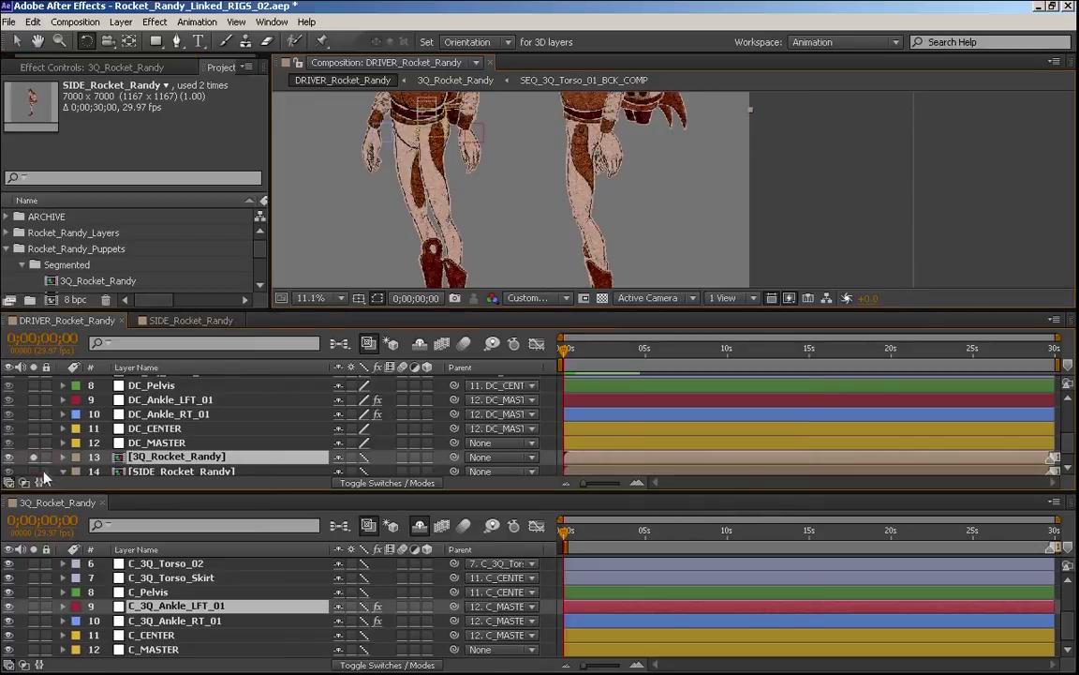
{"action": "left_click_drag", "start_coordinate": [46, 456], "coordinate": [46, 470]}
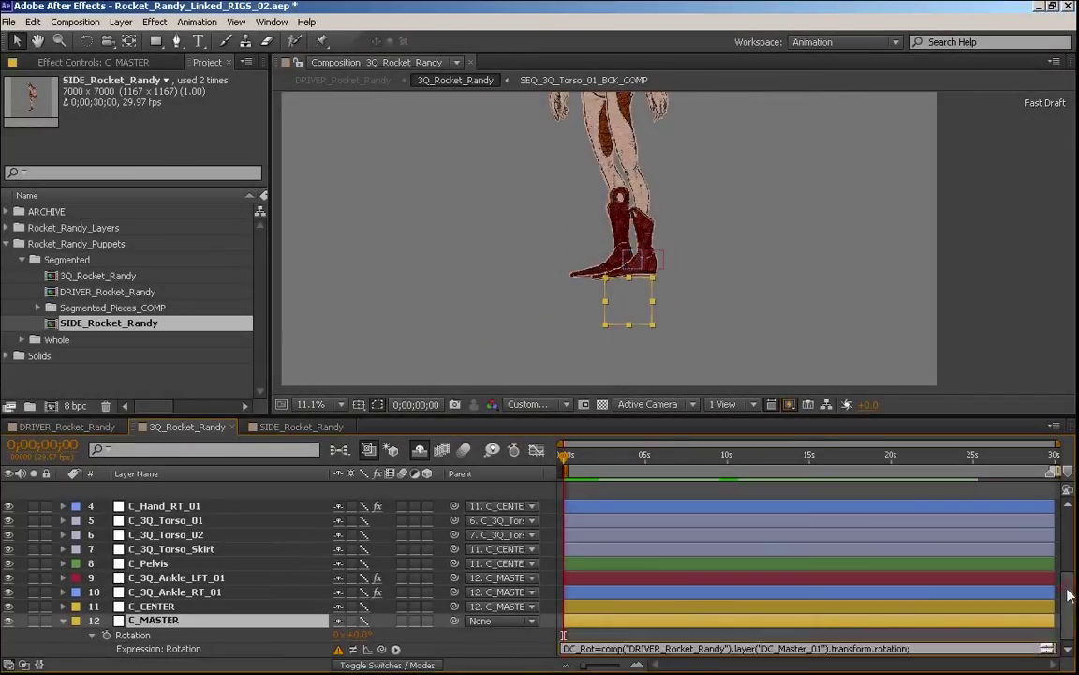
- Enter a Position expression on C_MASTER in 3Q_Rocket_Randy that references DC_Hand_LFT_01 and ends with parent.fromWorld(P)
{"action": "key", "text": "KP_Enter"}
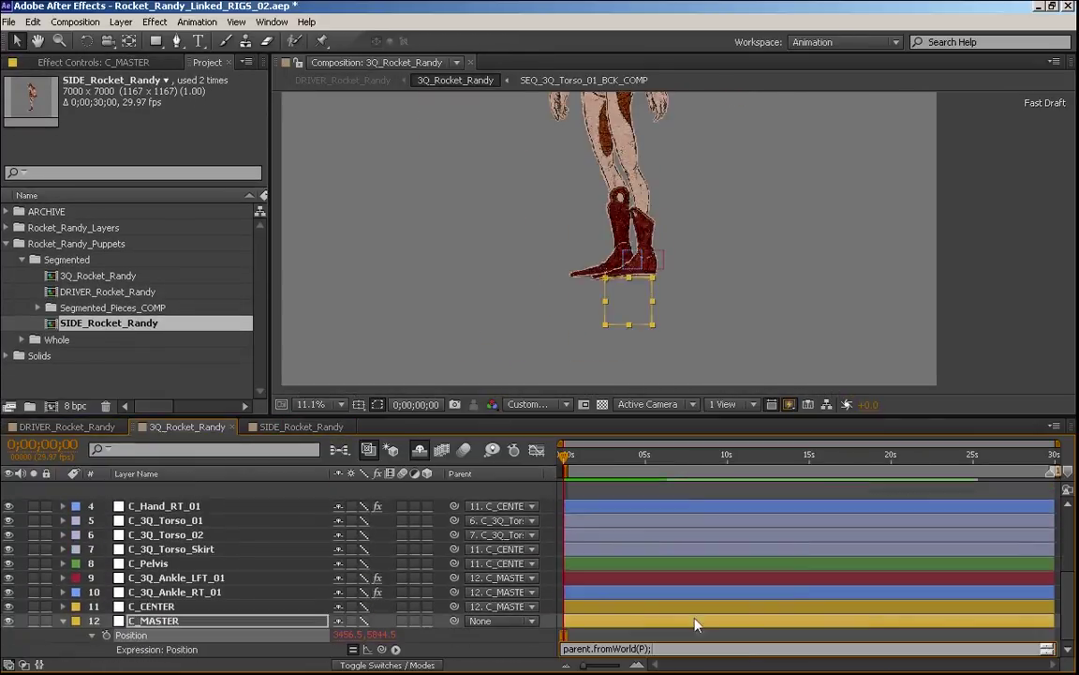
{"action": "left_click_drag", "start_coordinate": [742, 654], "coordinate": [739, 671]}
{"action": "left_click", "coordinate": [420, 452]}
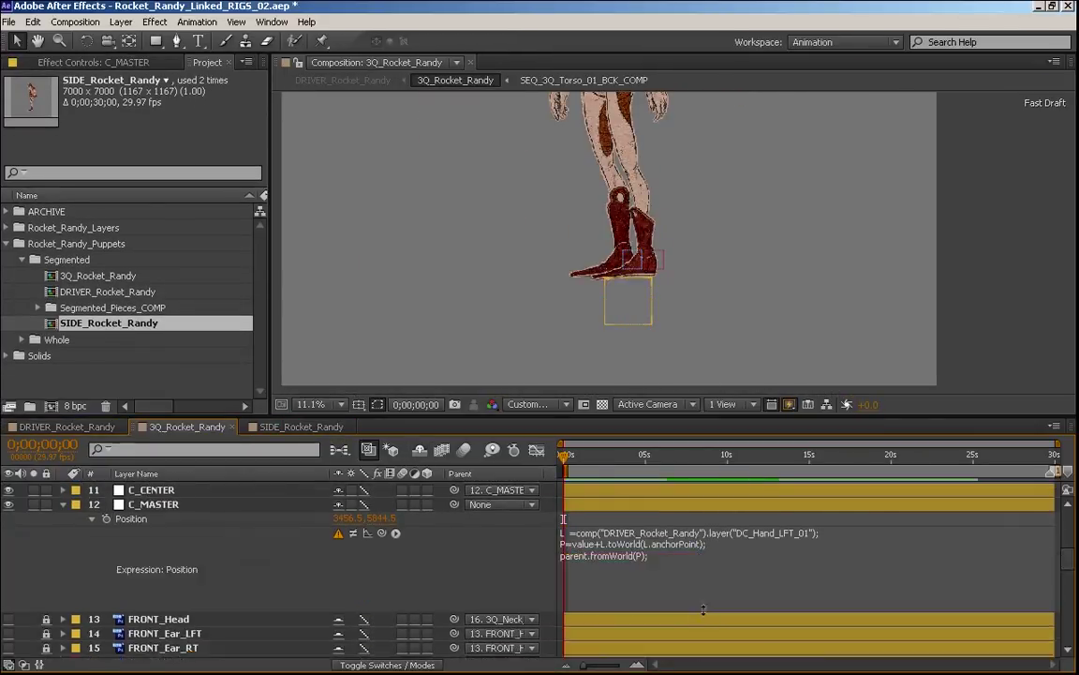
- Try reducing C_MASTER's Position expression to value+L.toWorld(L.anchorPoint) without the parent conversion, and enter 0 for its position
{"action": "left_click", "coordinate": [568, 544]}
{"action": "key", "text": "BackSpace"}
{"action": "key", "text": "BackSpace"}
{"action": "key", "text": "Return"}
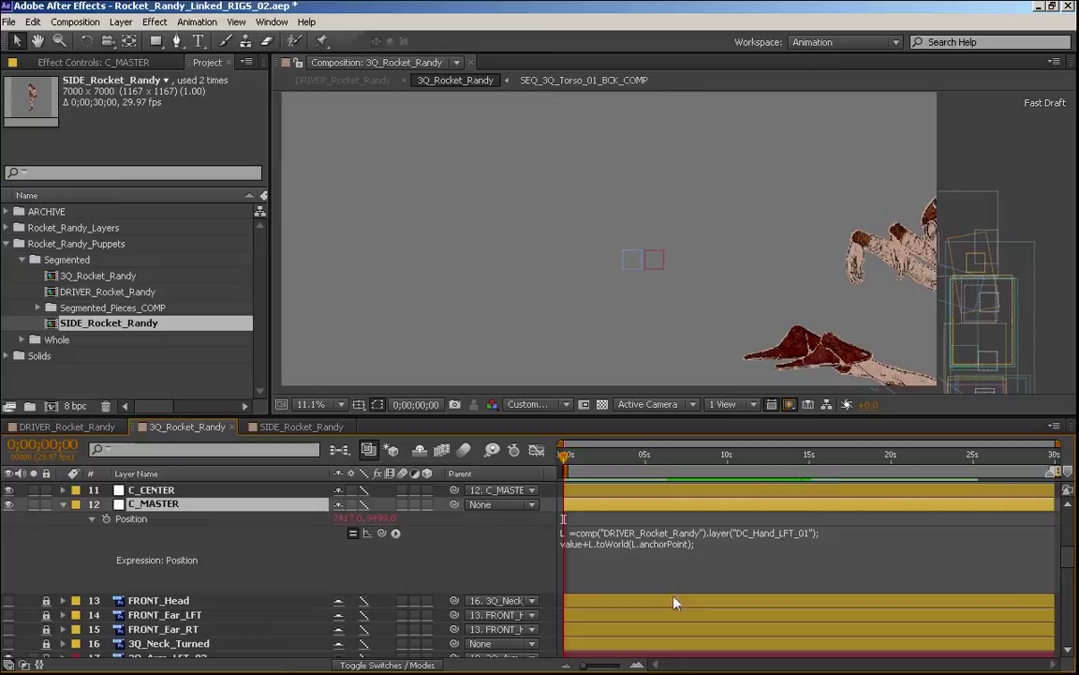
{"action": "left_click", "coordinate": [352, 518]}
{"action": "type", "text": "0"}
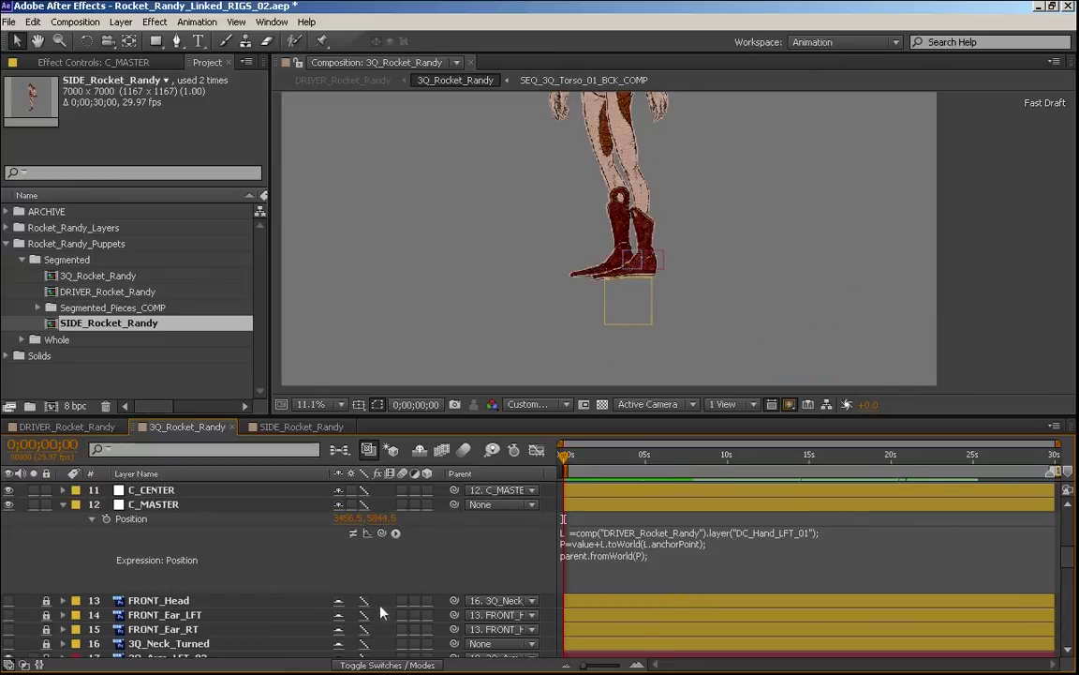
- Edit C_MASTER's Position expression, inserting fromWorld into the L.toWorld term of the P line
{"action": "left_click", "coordinate": [642, 578]}
{"action": "left_click", "coordinate": [641, 578]}
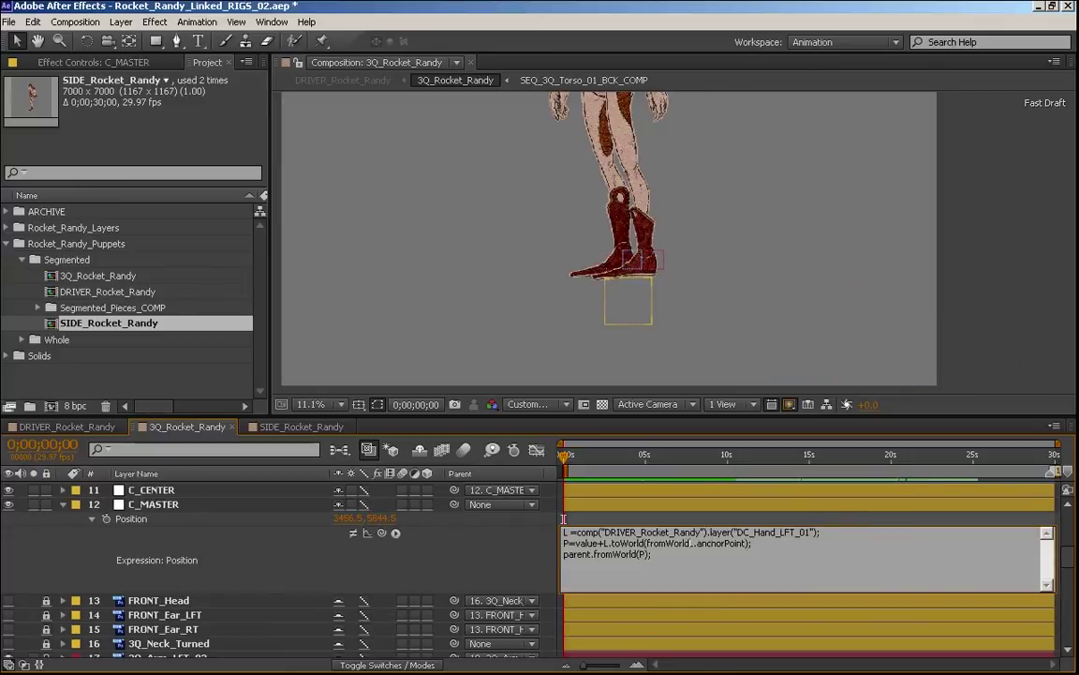